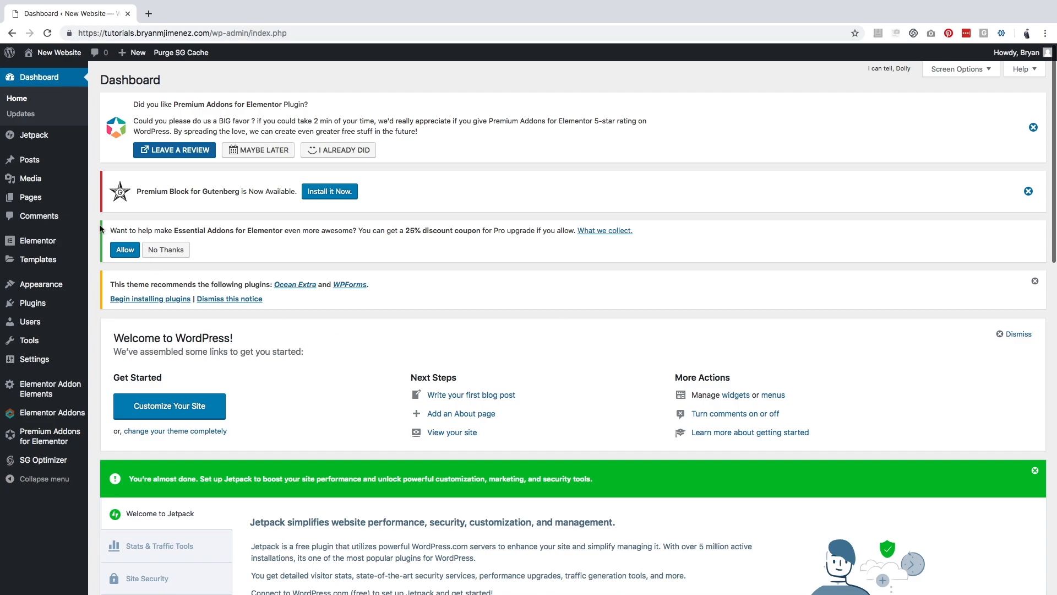
Create a new Section template named "Slider 1" from the saved templates area
mouse_move(51, 245)
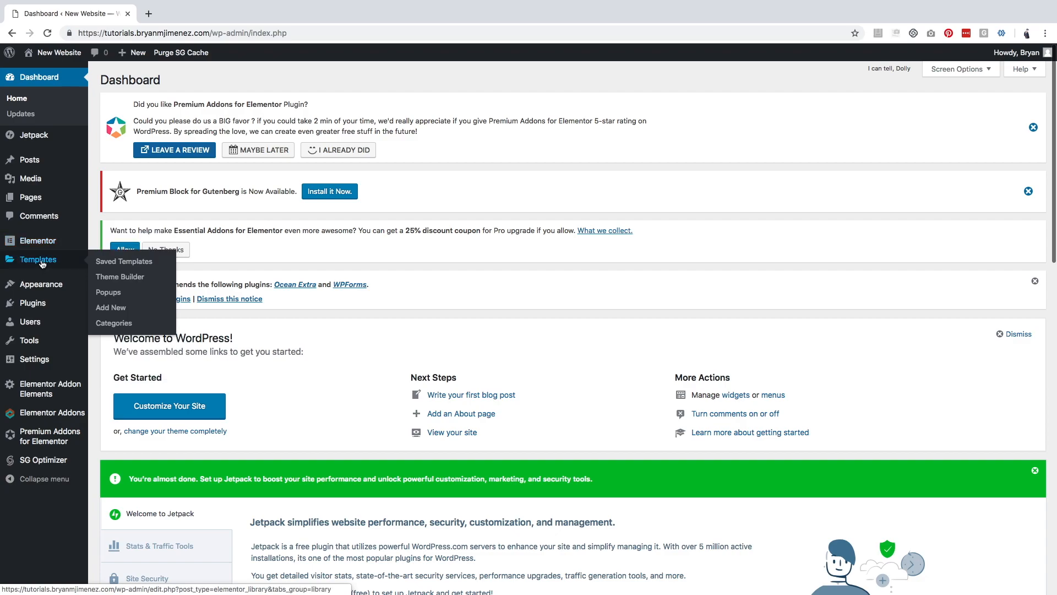
left_click(42, 264)
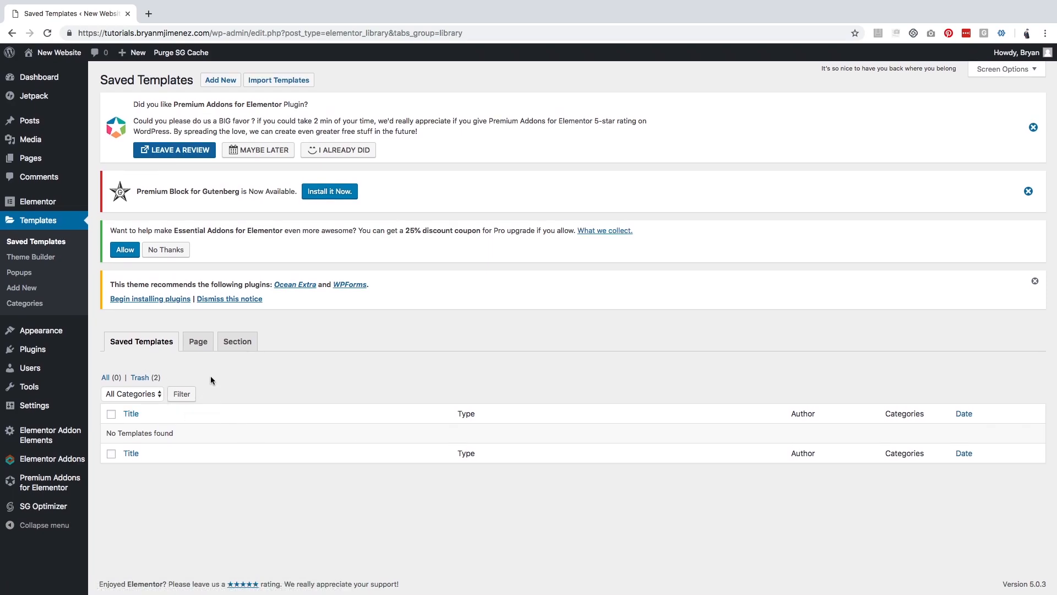
left_click(198, 342)
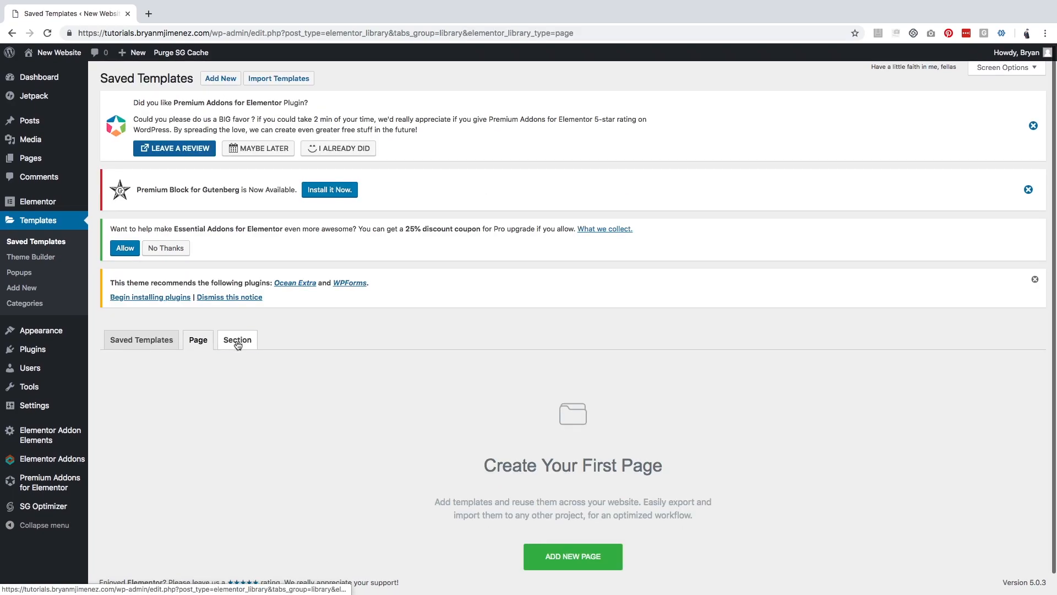
left_click(237, 342)
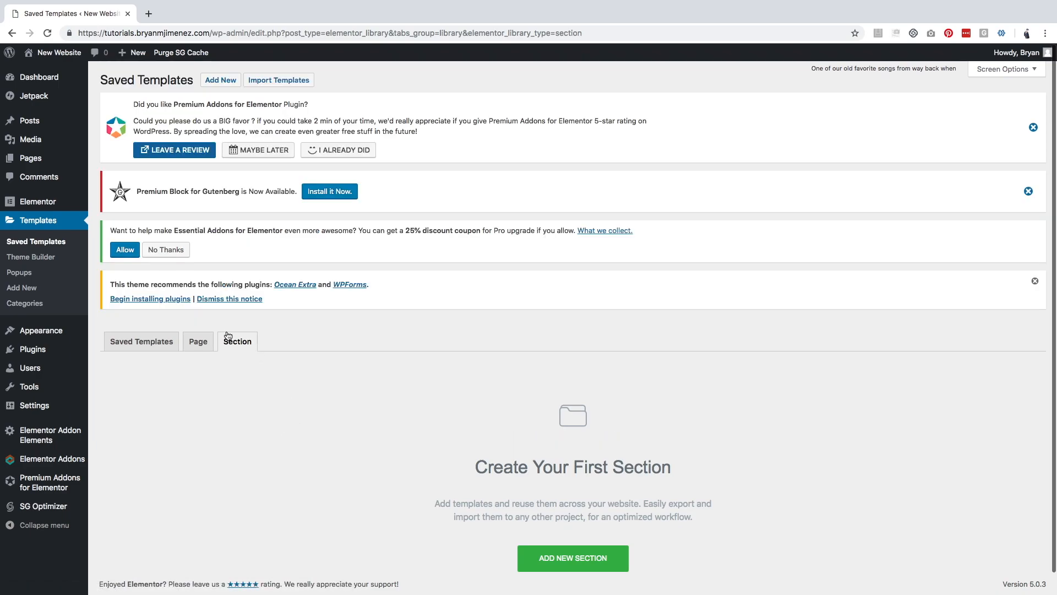
scroll(368, 408, "down", 1)
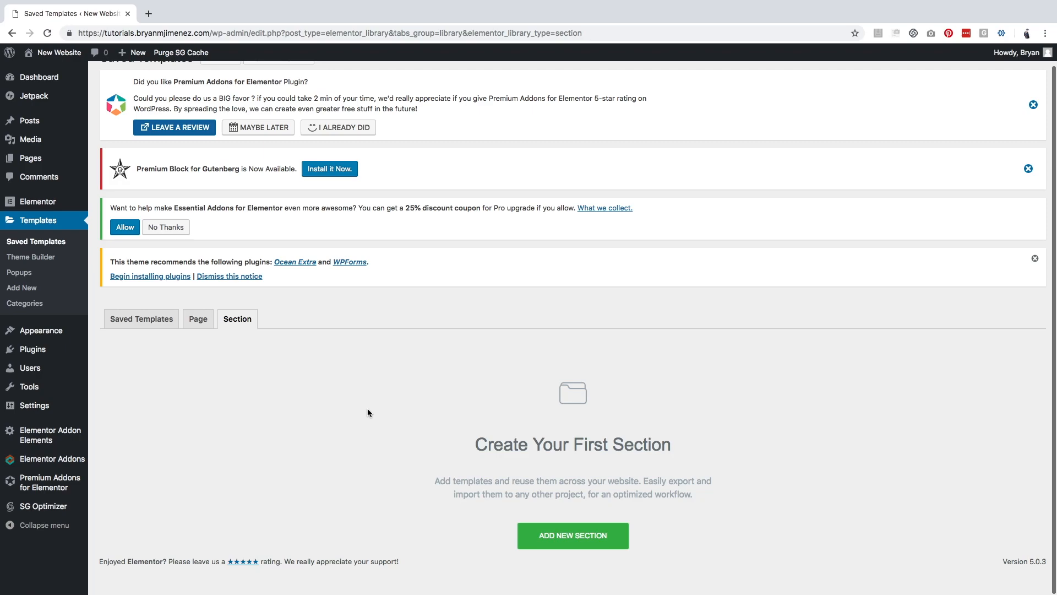
left_click(568, 533)
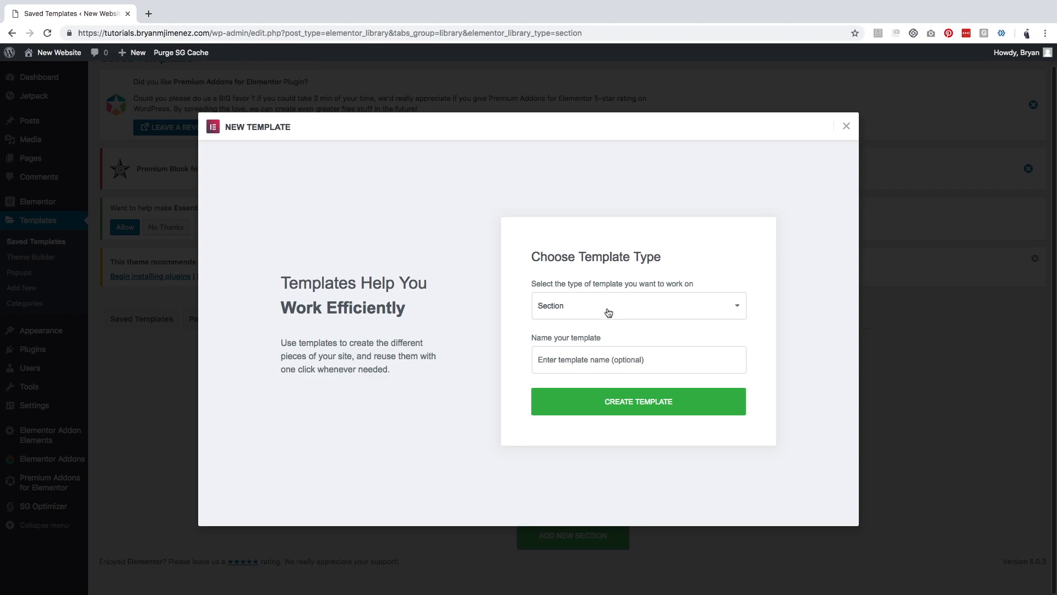
left_click(590, 361)
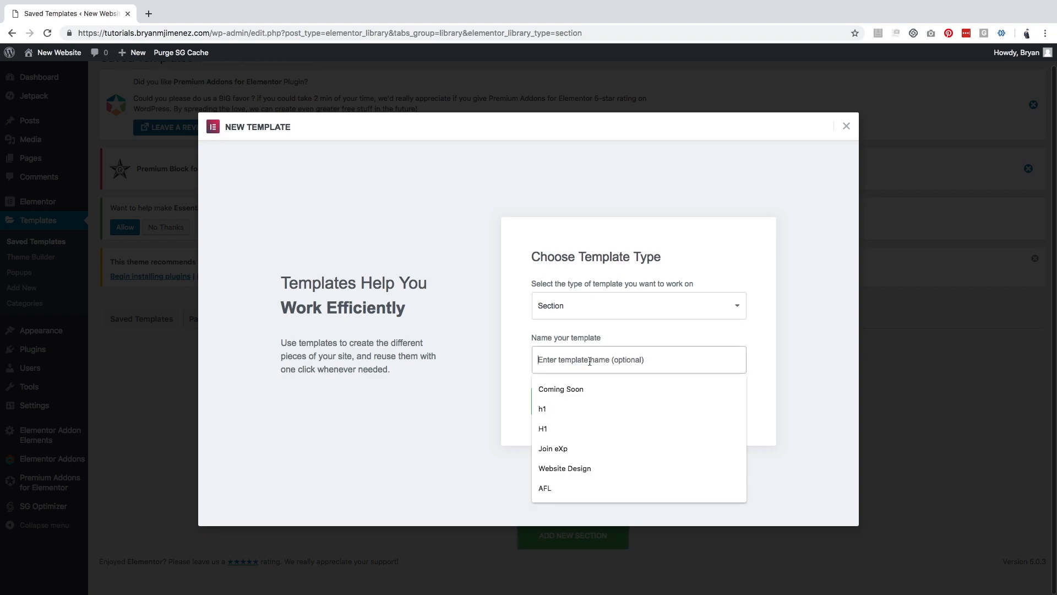
type("Slider 1")
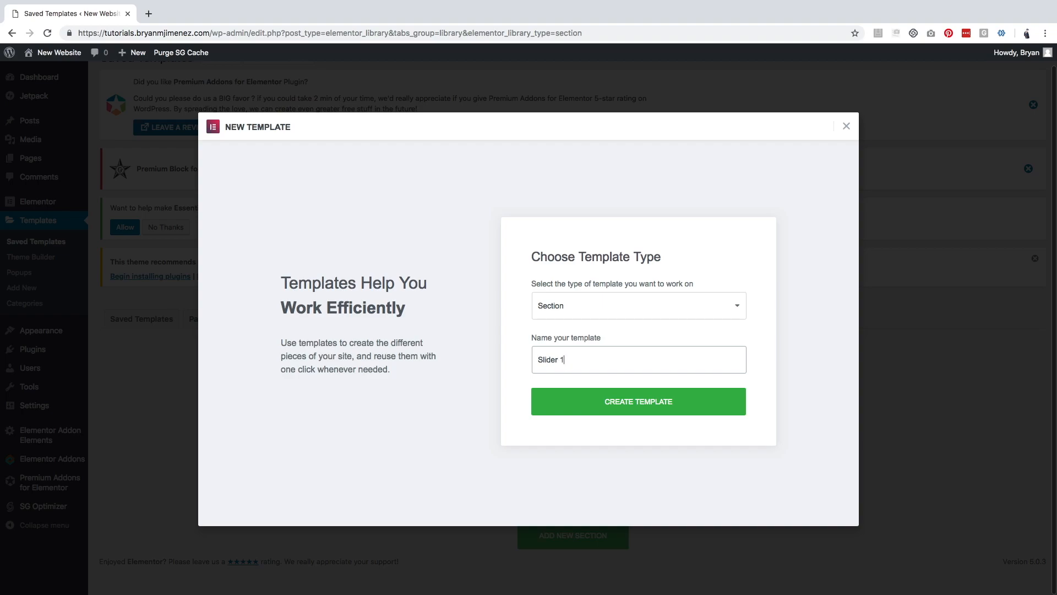
left_click(656, 405)
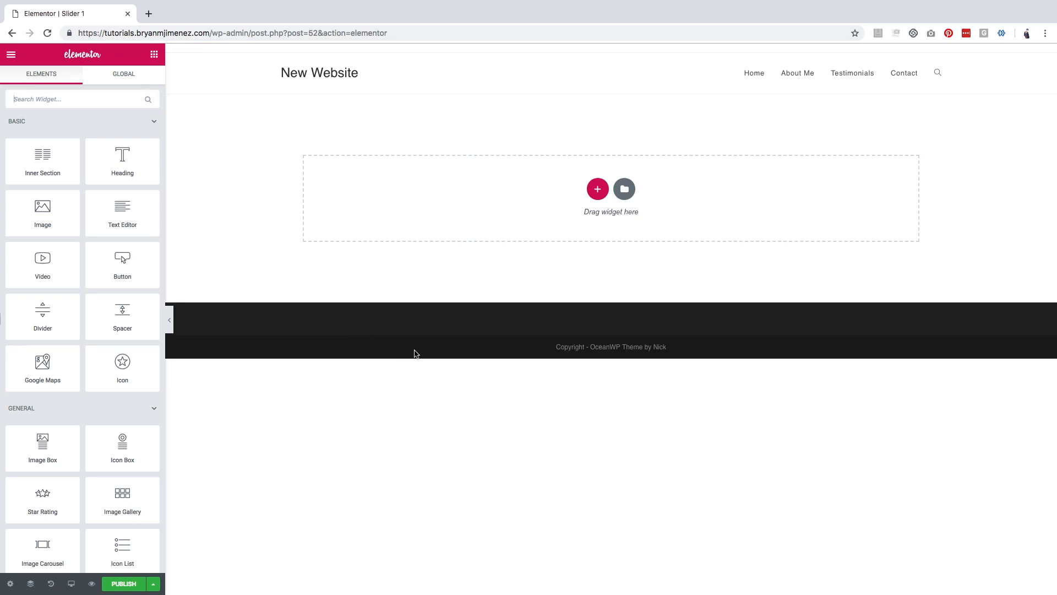
Add a single-column section and set its content width to Full Width and its height to Fit To Screen
left_click(589, 189)
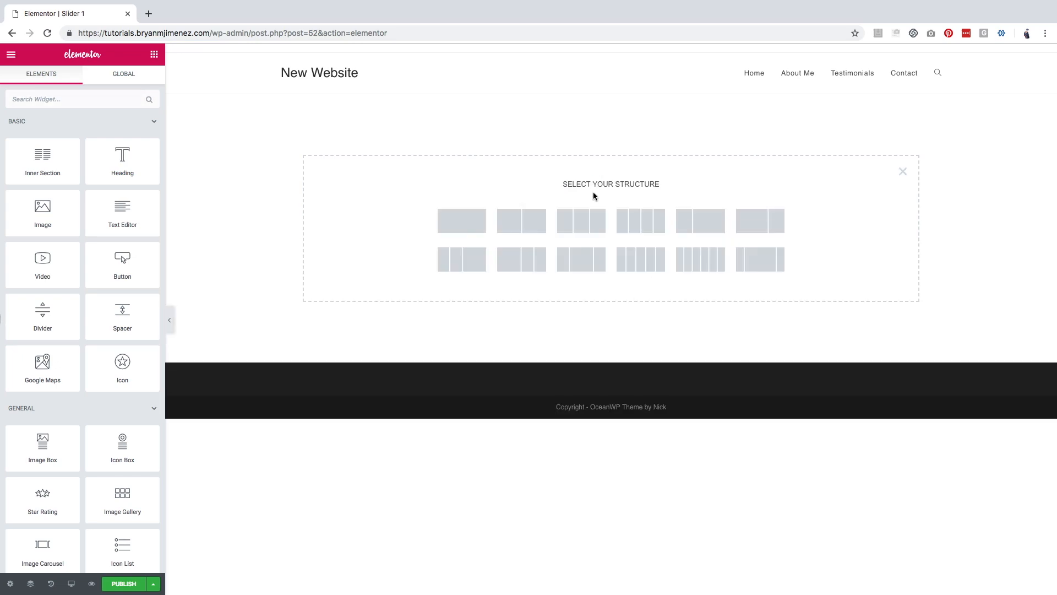
left_click(464, 223)
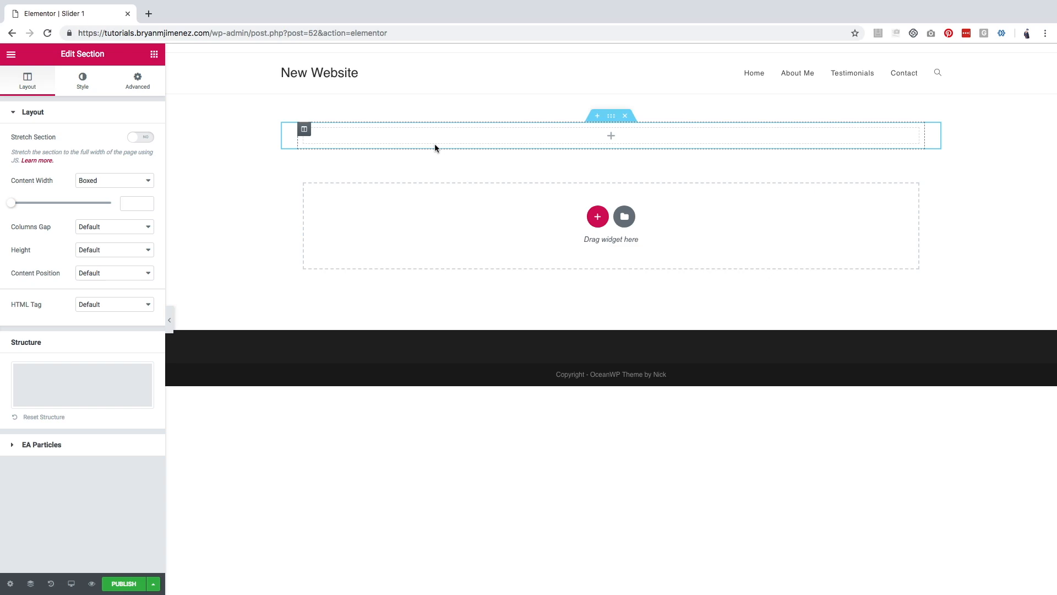
left_click(121, 180)
left_click(111, 189)
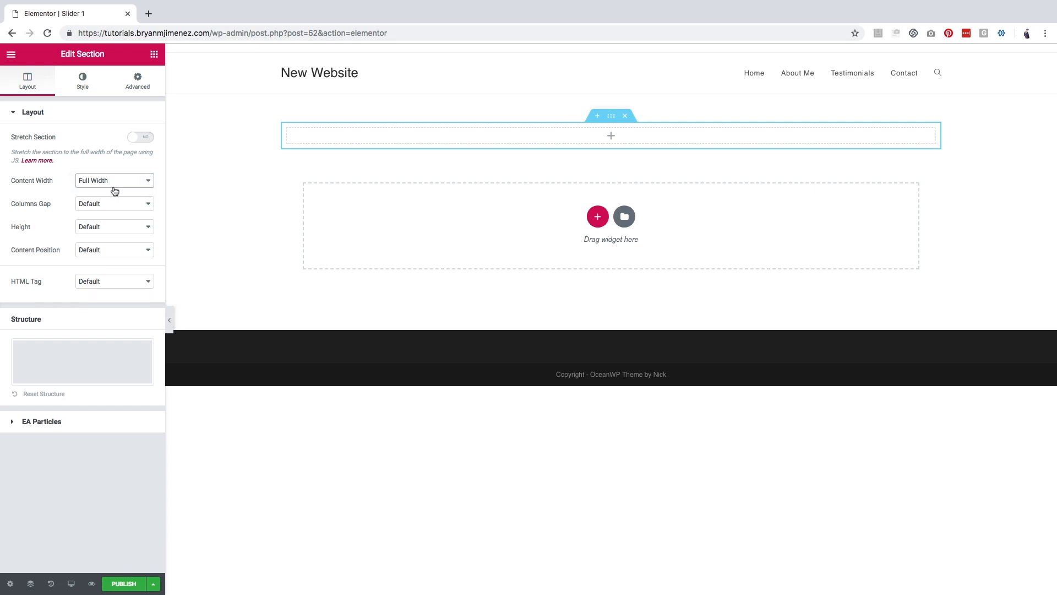
left_click(115, 228)
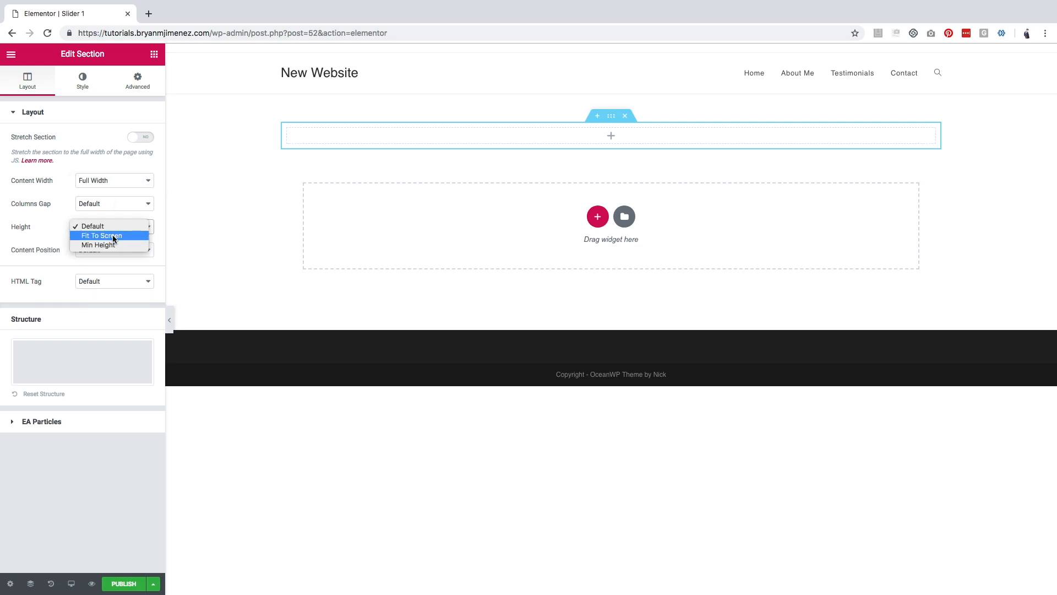
left_click(113, 236)
scroll(479, 275, "down", 3)
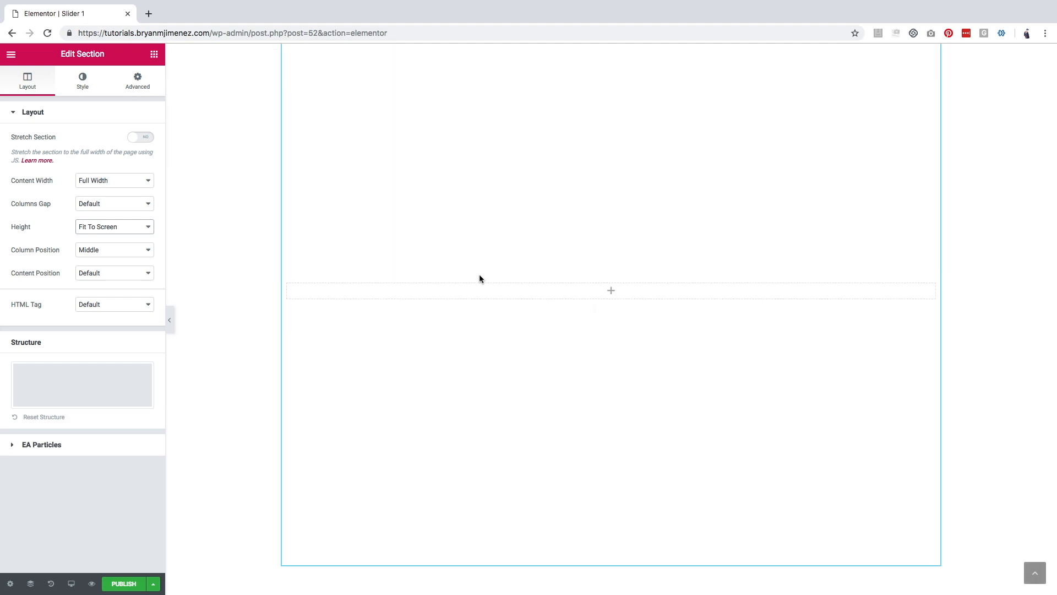
scroll(482, 279, "up", 1)
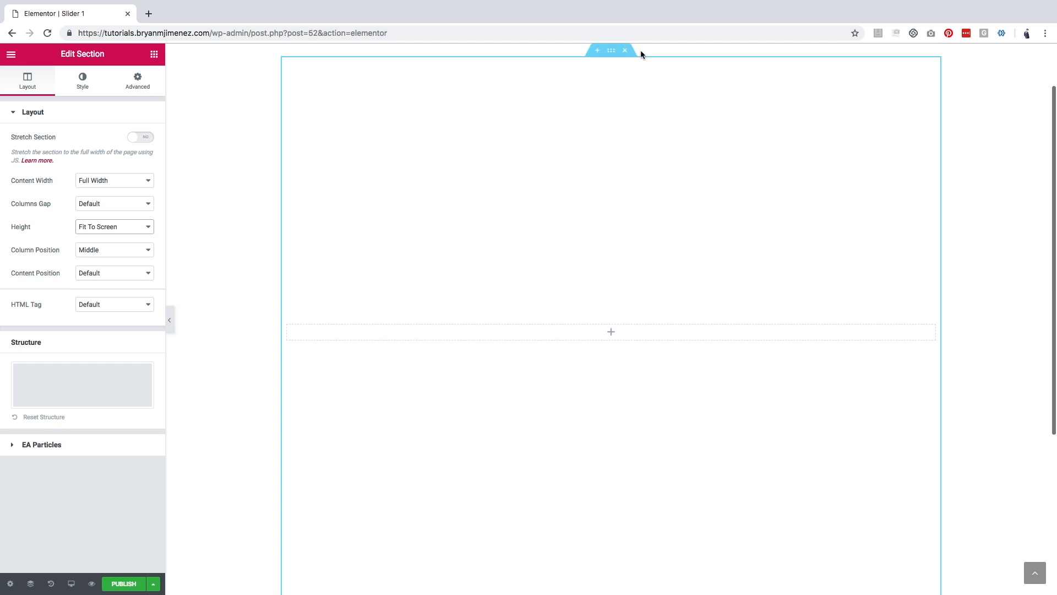
Give the section a classic background using the first Earth-from-space image in the media library
left_click(82, 87)
left_click(82, 87)
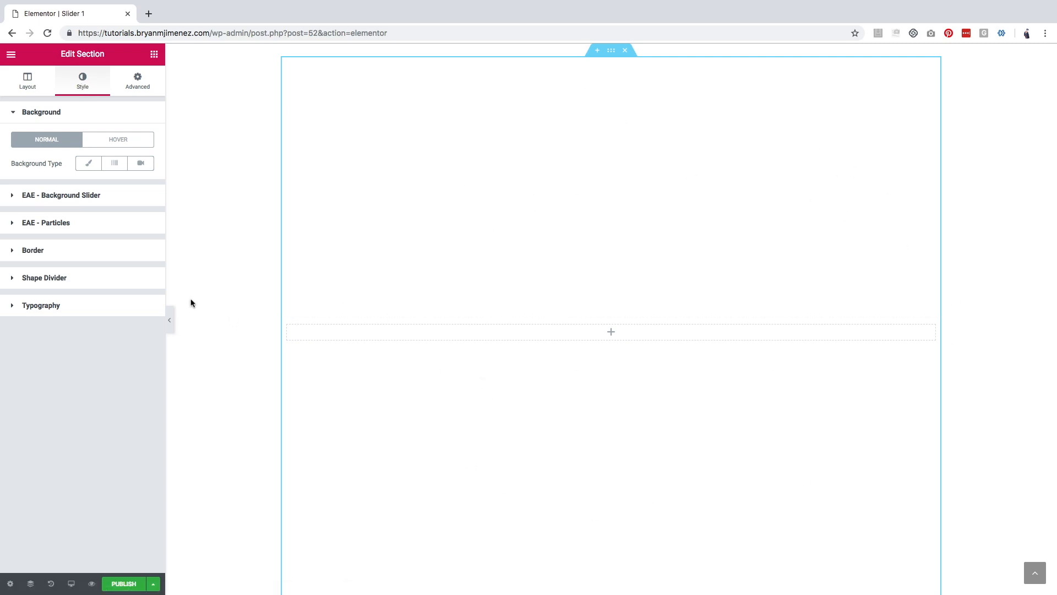
left_click(87, 165)
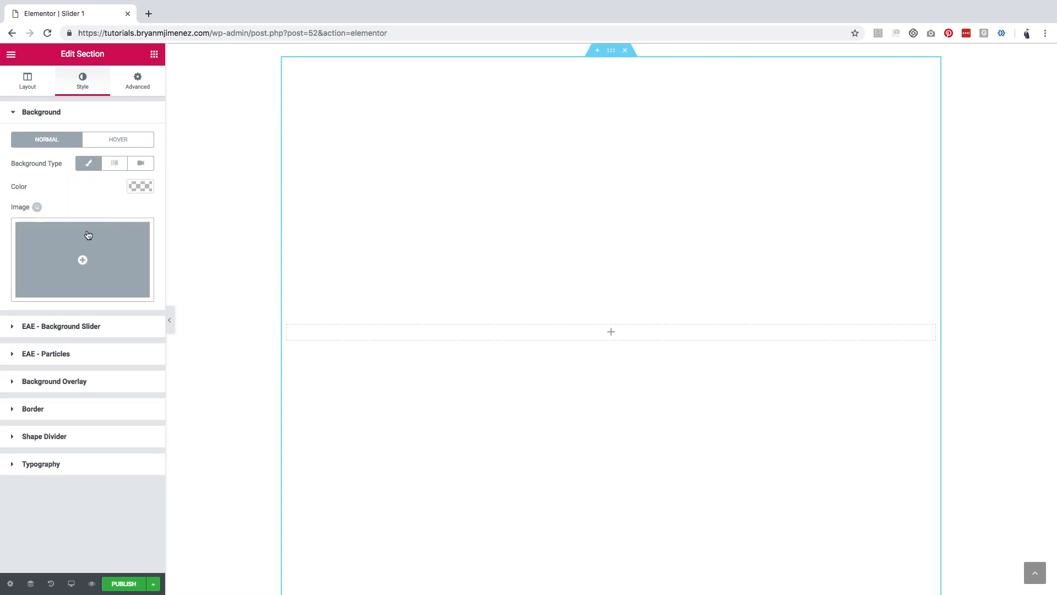
left_click(78, 248)
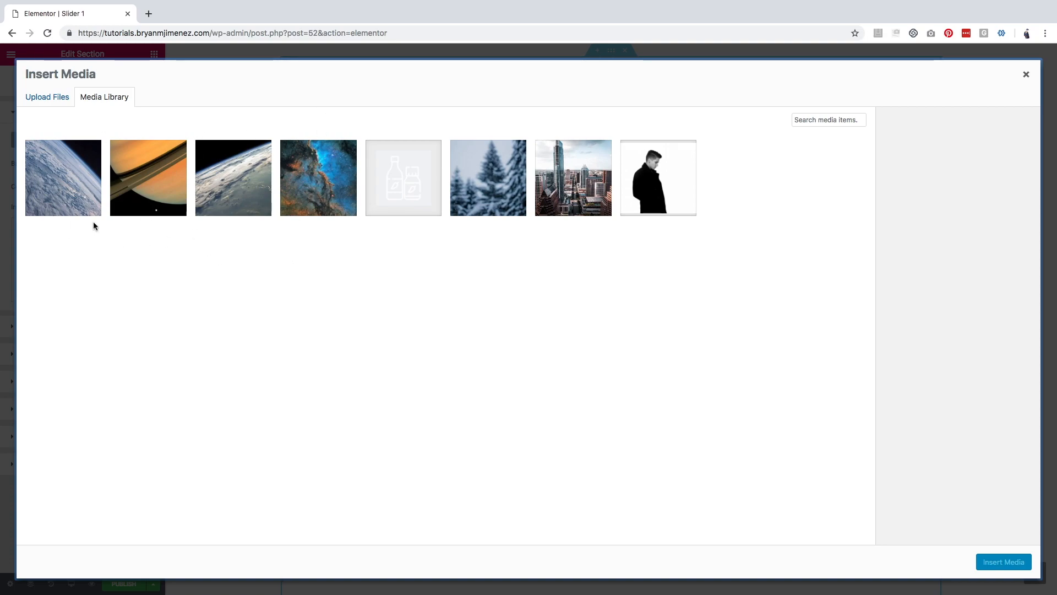
left_click(86, 190)
left_click(998, 563)
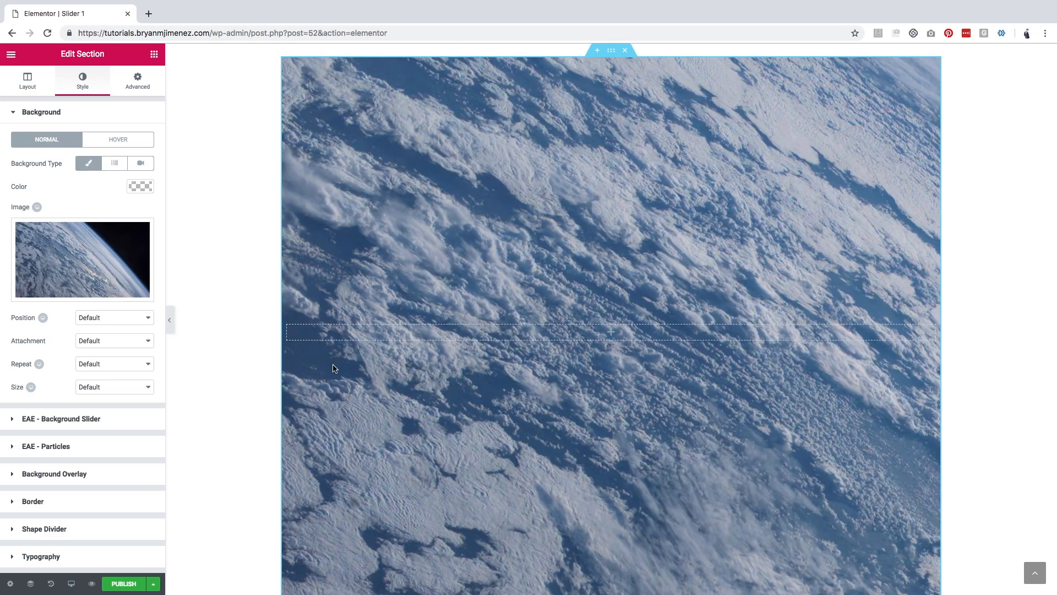
Set the background image's position to Center Center, repeat to No-repeat and size to Cover
left_click(117, 318)
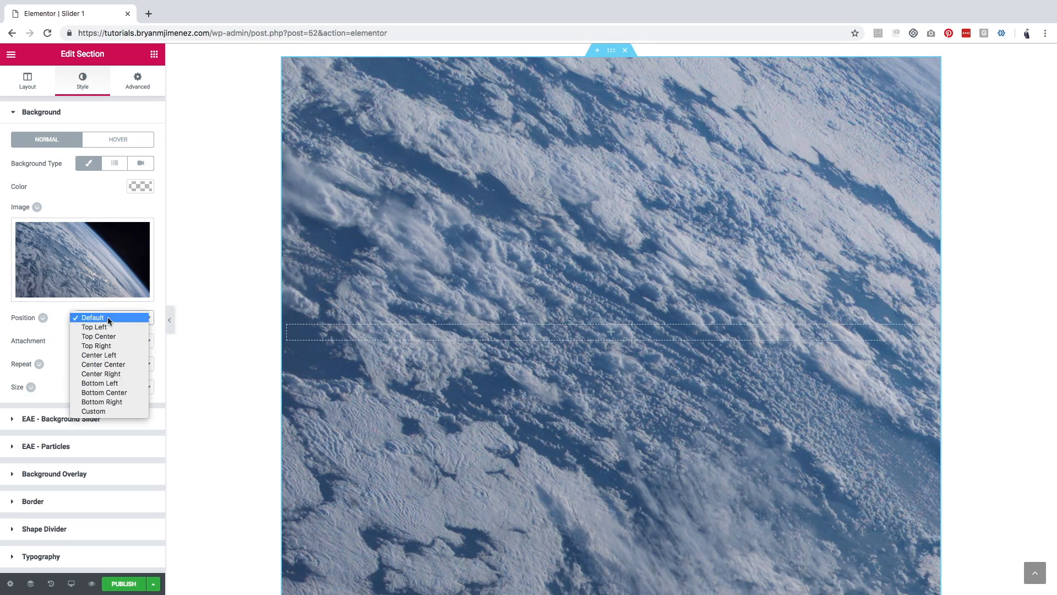
left_click(110, 364)
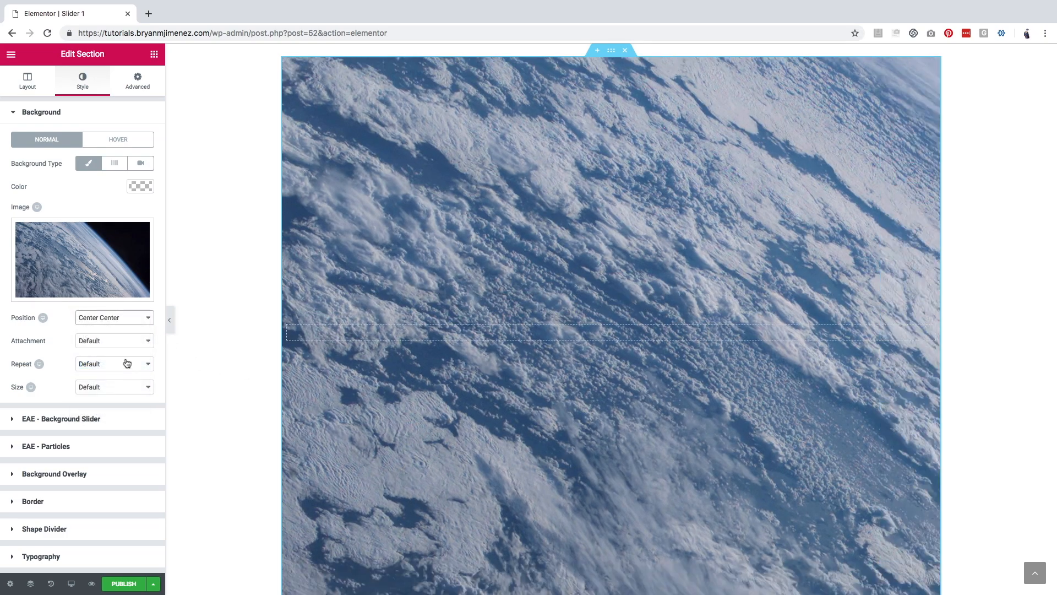
left_click(110, 340)
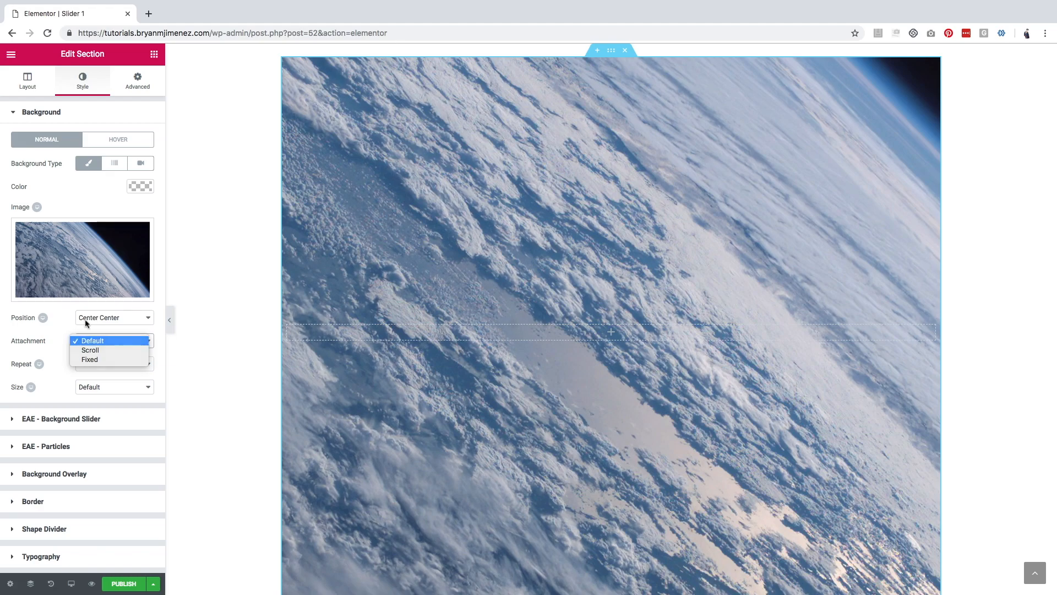
left_click(110, 340)
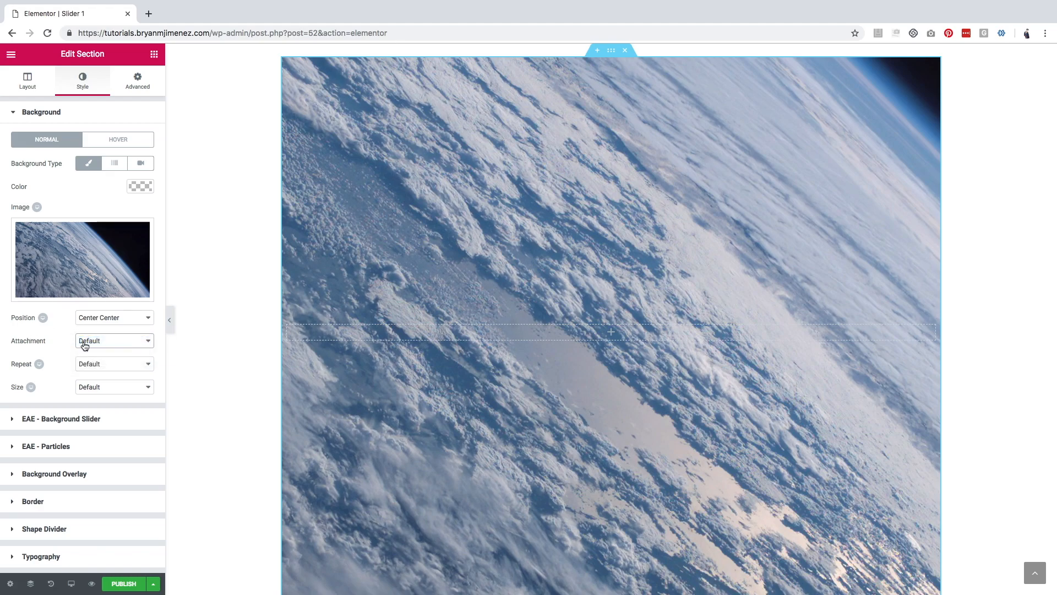
left_click(100, 366)
left_click(106, 373)
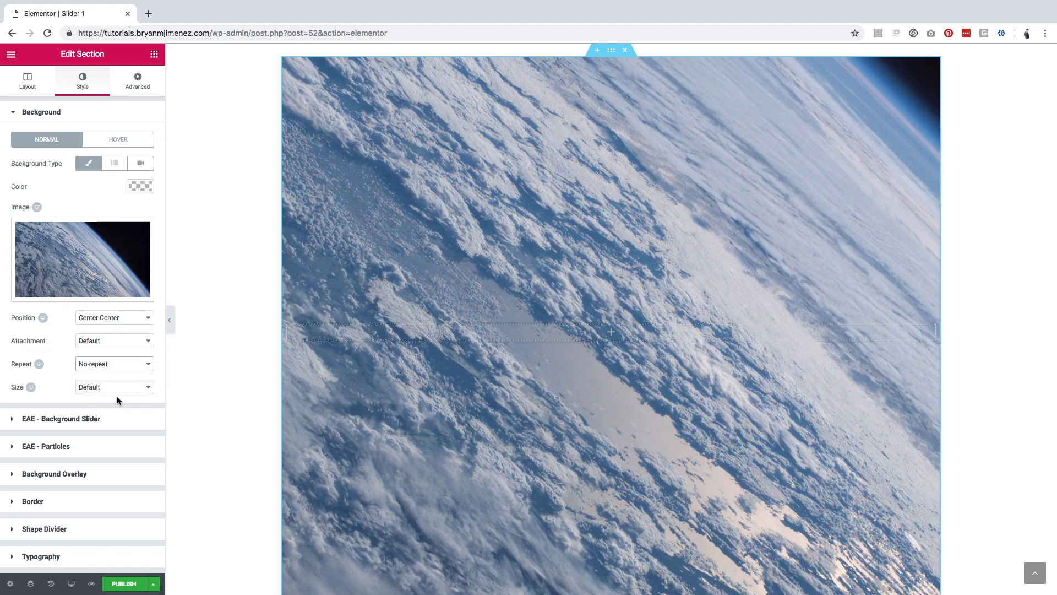
left_click(115, 387)
left_click(107, 405)
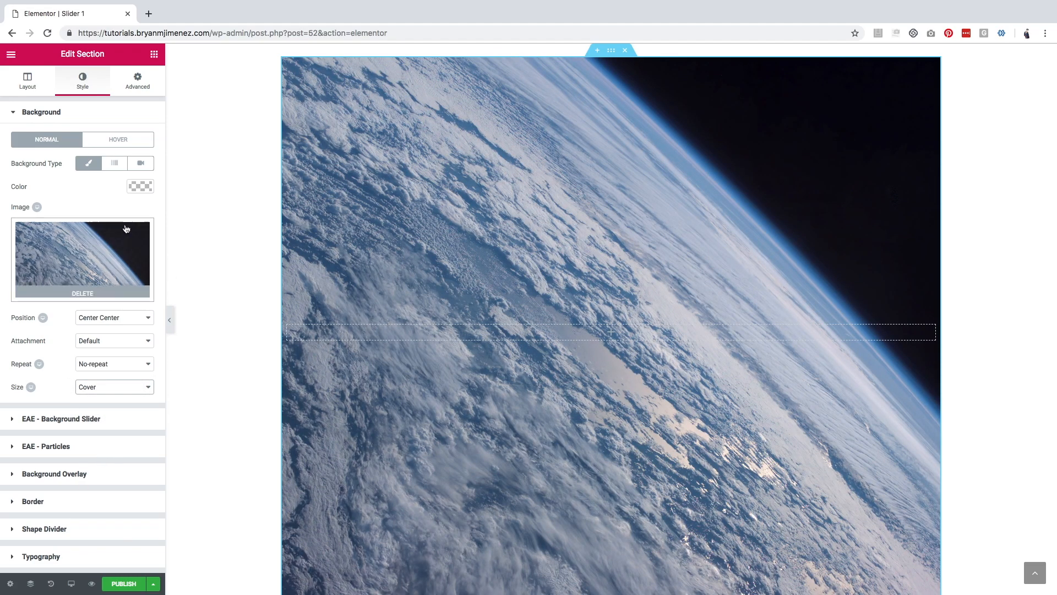
Place a Heading widget in the section's column with the title "Reach above the ground!" and HTML tag H1
left_click(154, 54)
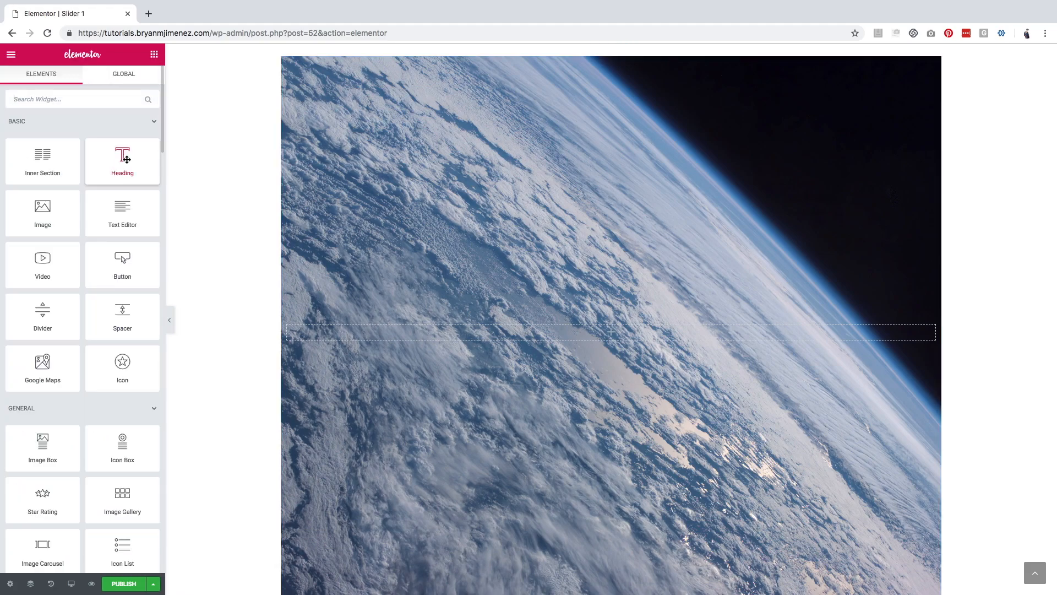
left_click_drag(123, 158, 634, 336)
triple_click(66, 151)
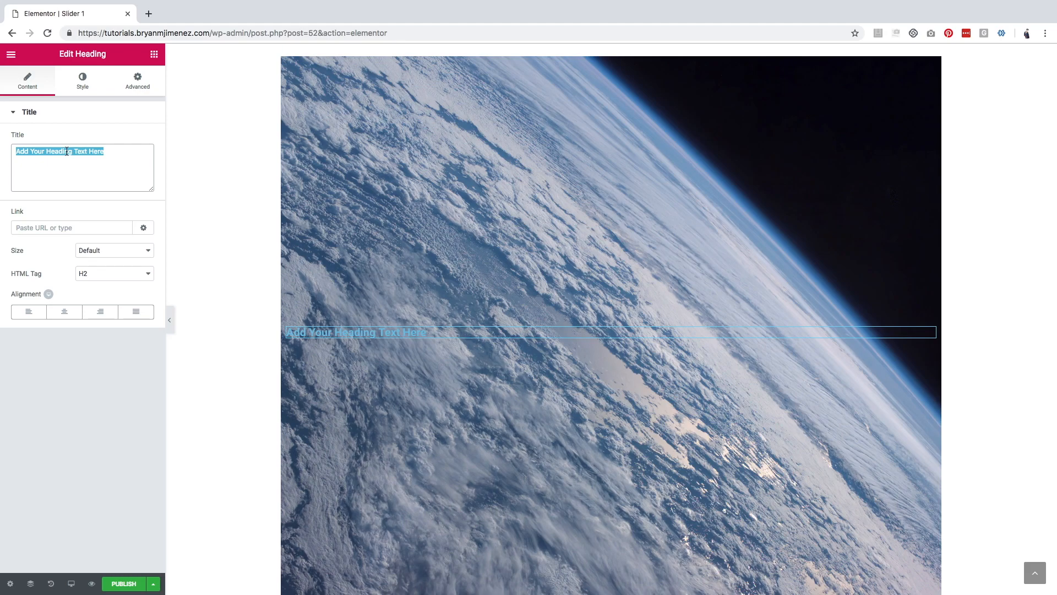
type("Reac")
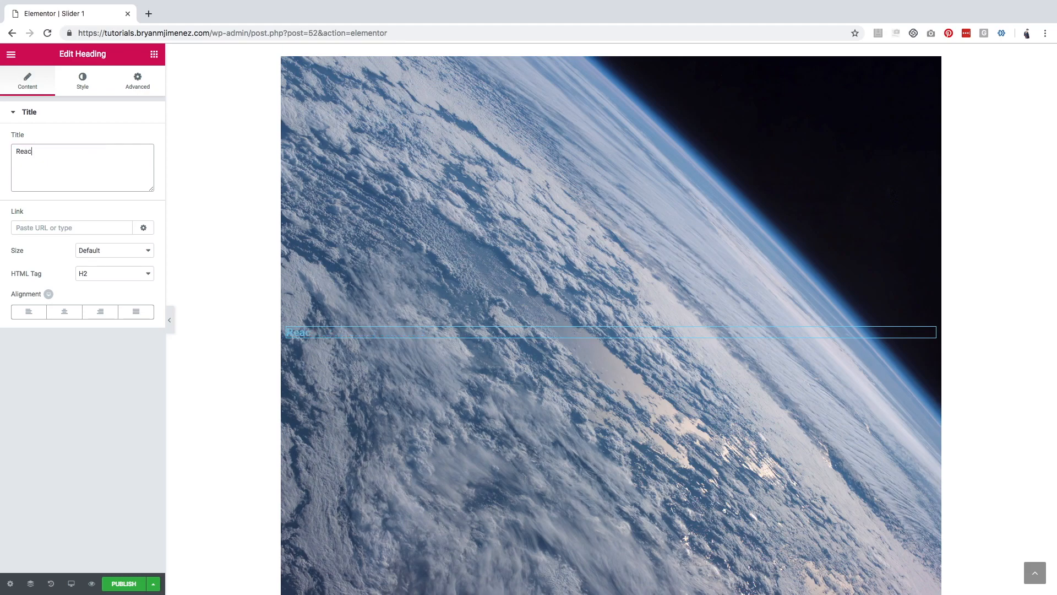
type("h above the ground!")
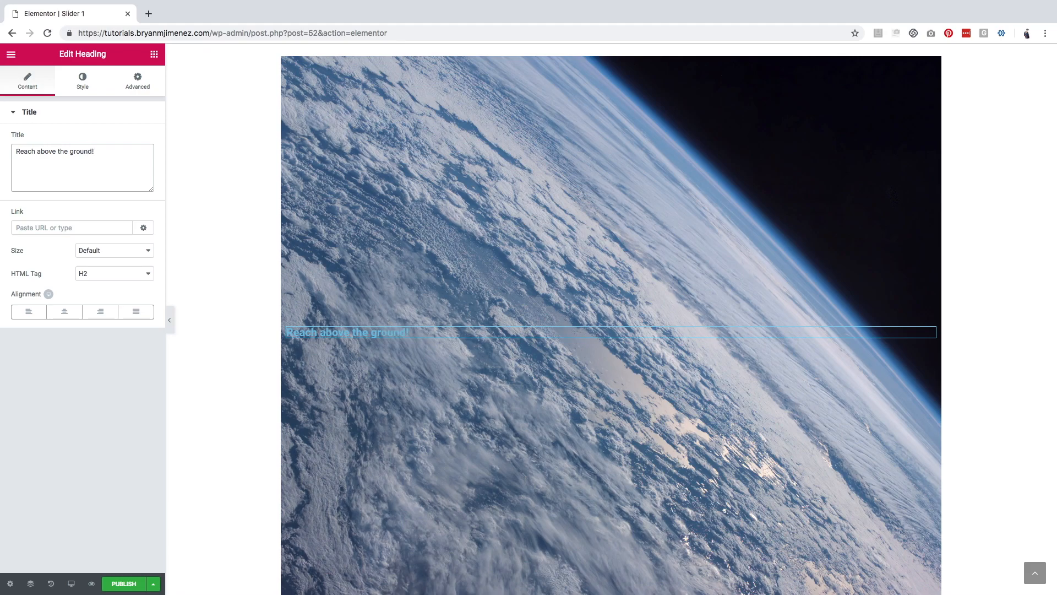
left_click(107, 279)
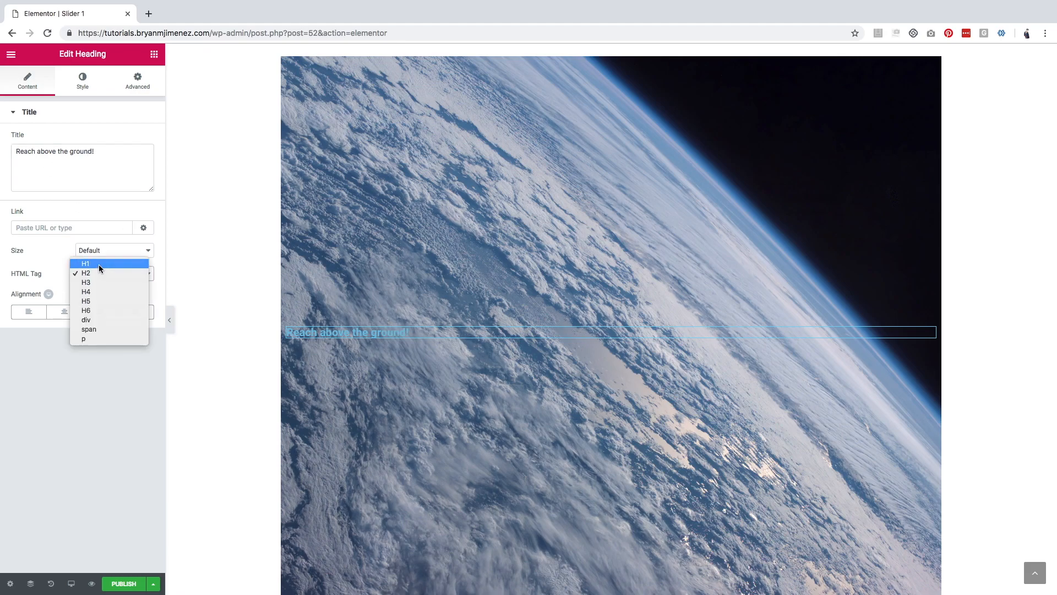
left_click(98, 265)
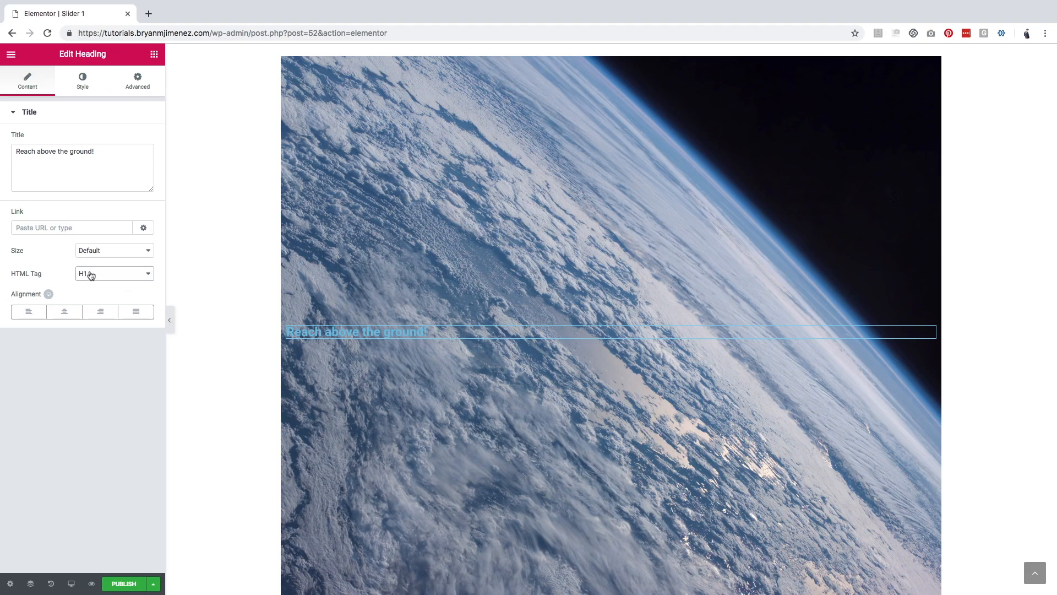
Change the heading's text color to white
left_click(82, 82)
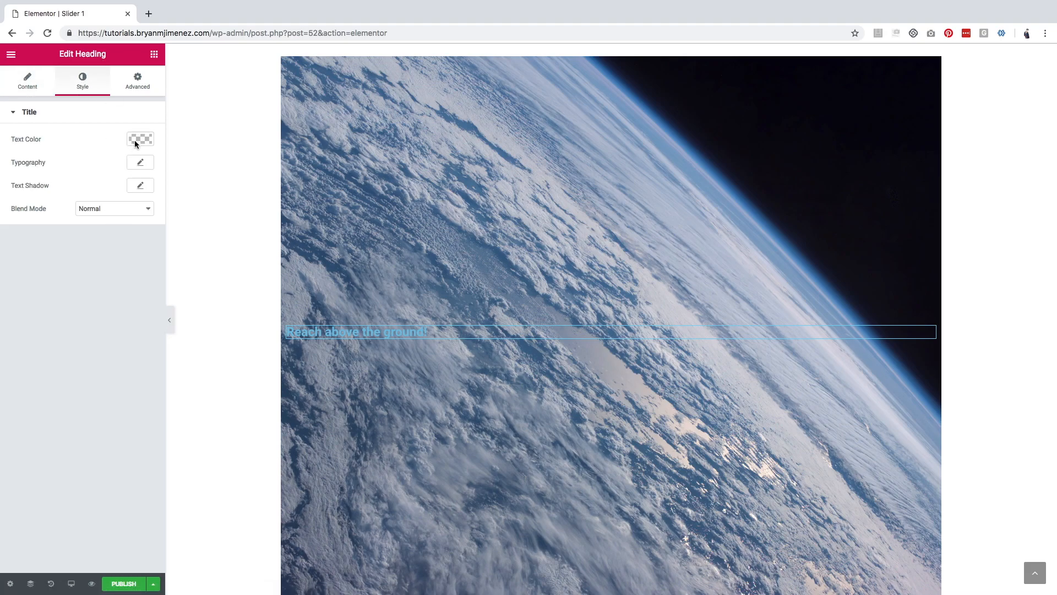
left_click(139, 142)
left_click(115, 268)
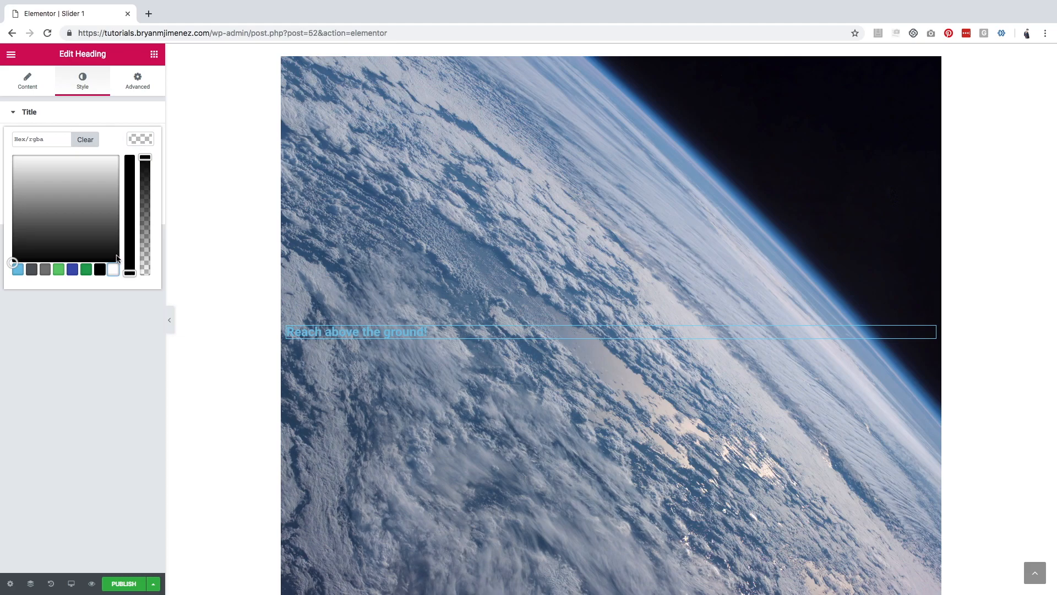
left_click(116, 271)
left_click(140, 141)
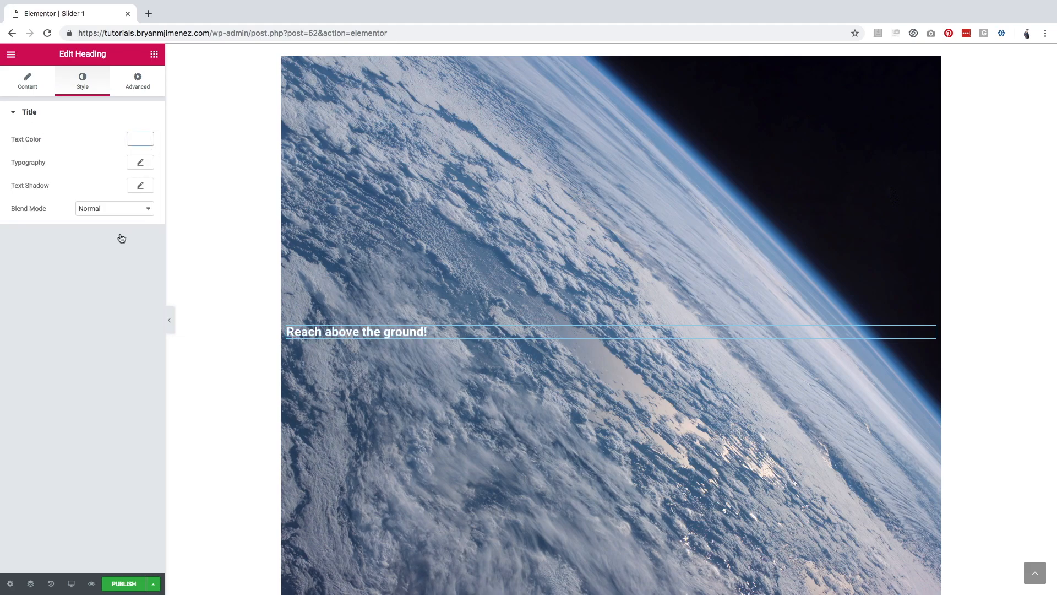
Set the heading's typography size to 80 px
left_click(141, 162)
left_click(122, 230)
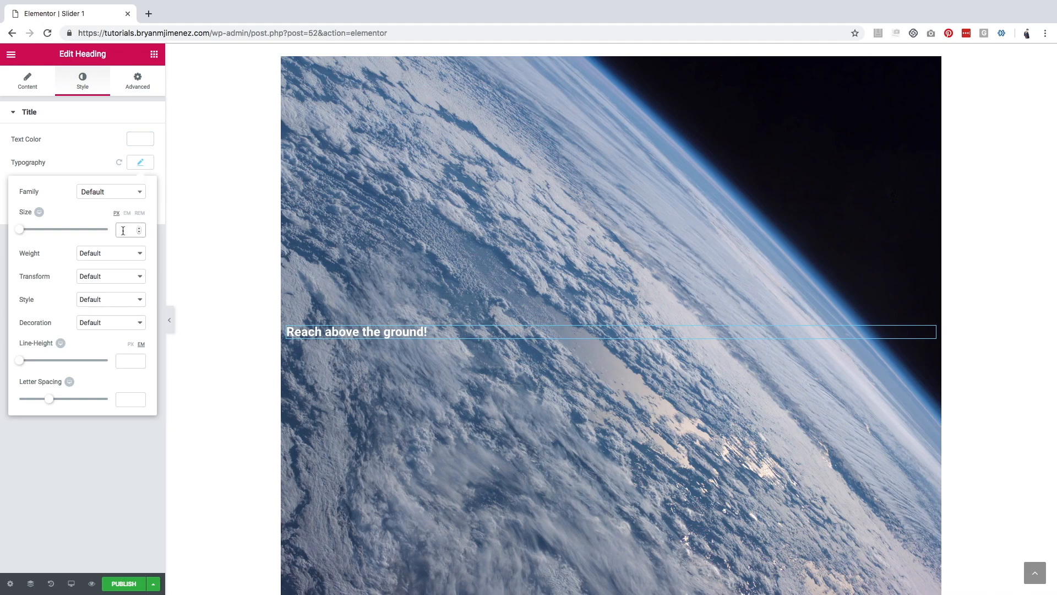
type("100")
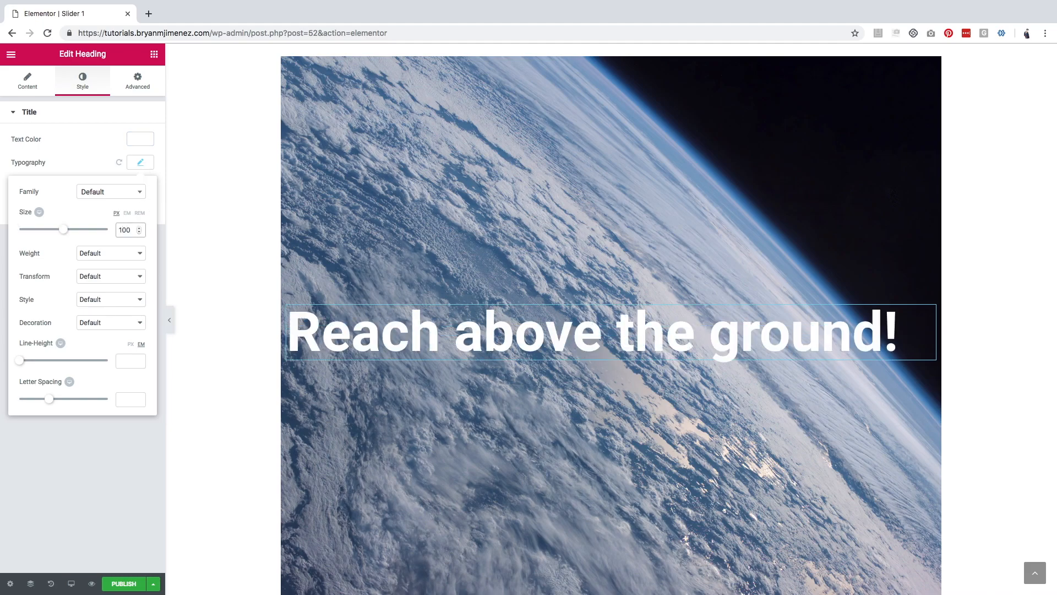
key("BackSpace")
key("BackSpace")
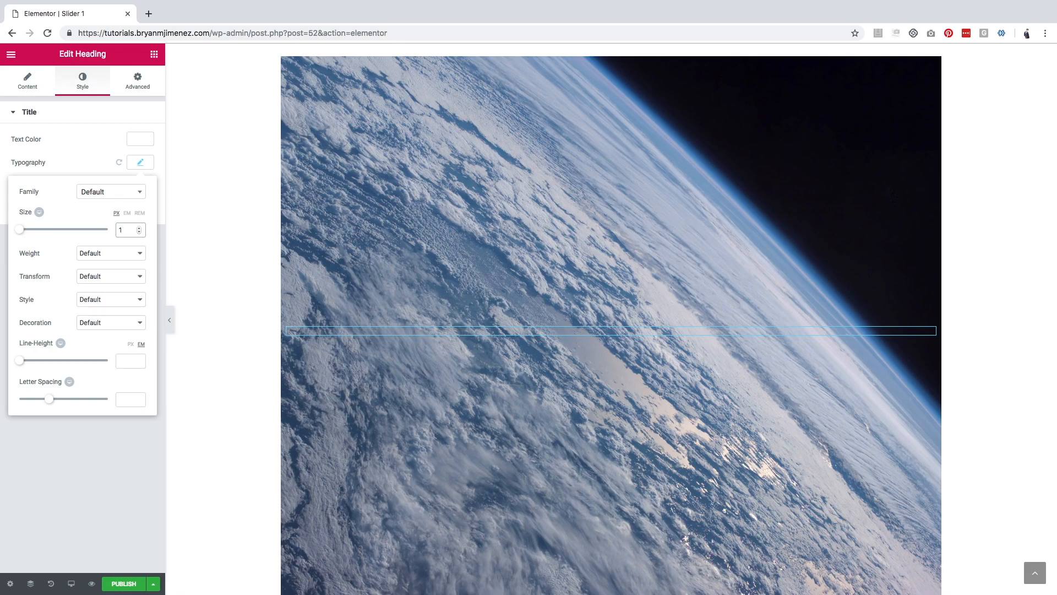
type("80")
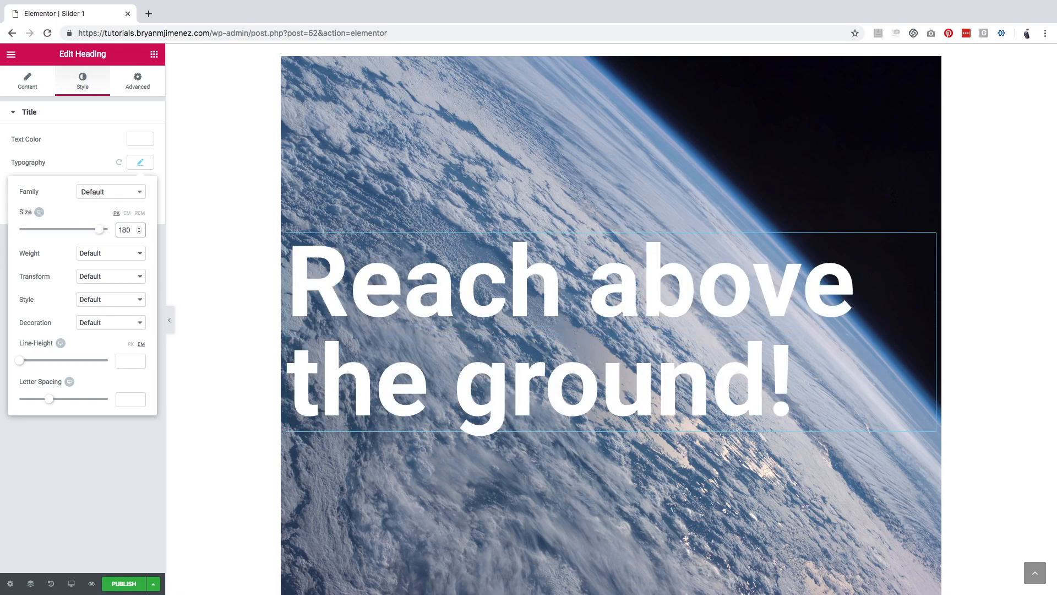
key("BackSpace")
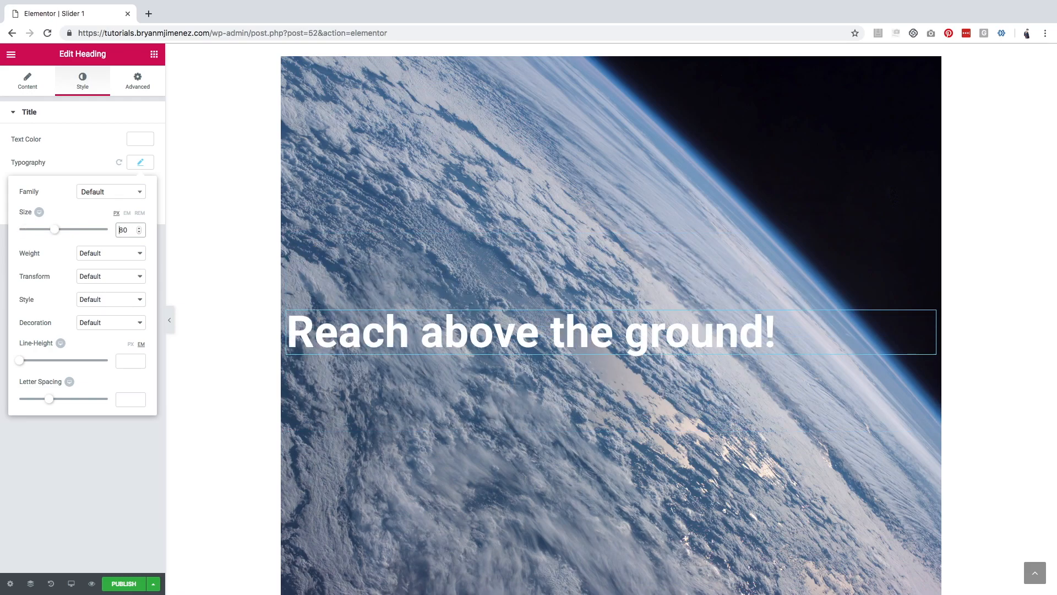
scroll(128, 230, "up", 1)
scroll(128, 230, "left", 5)
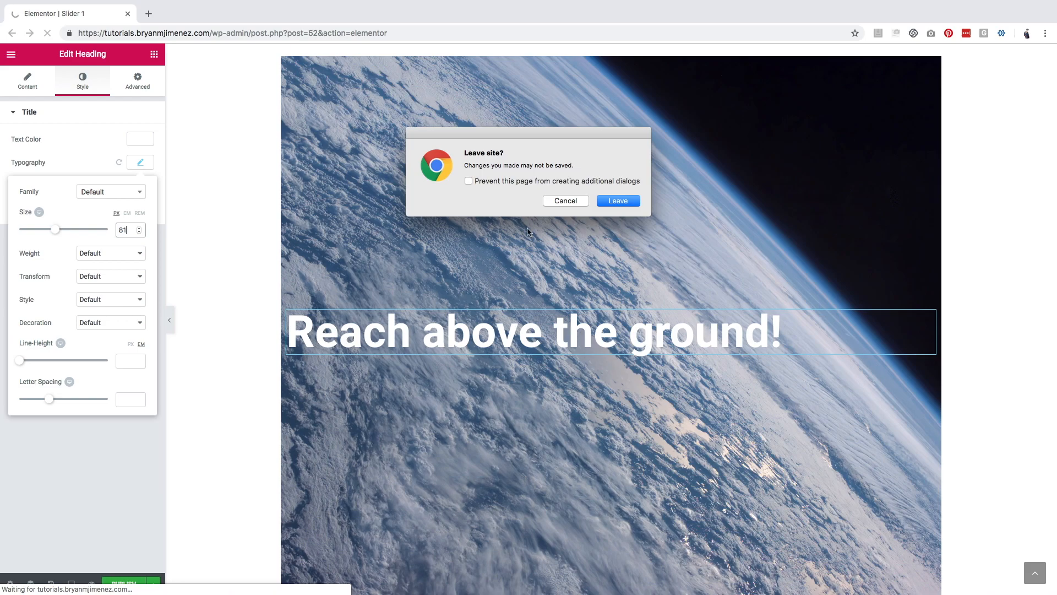
left_click(566, 201)
key("BackSpace")
type("0")
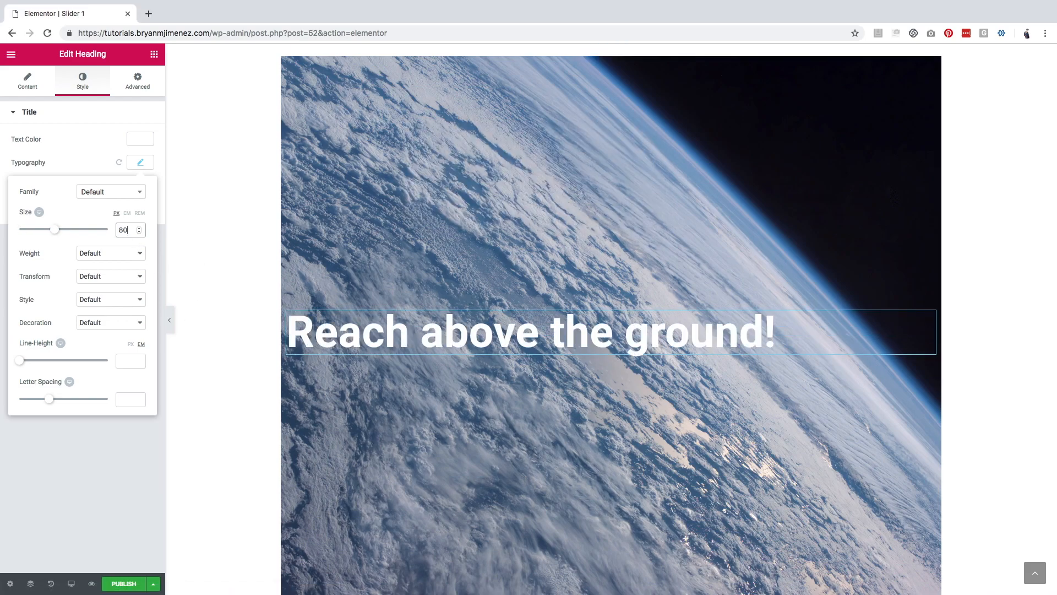
left_click(141, 167)
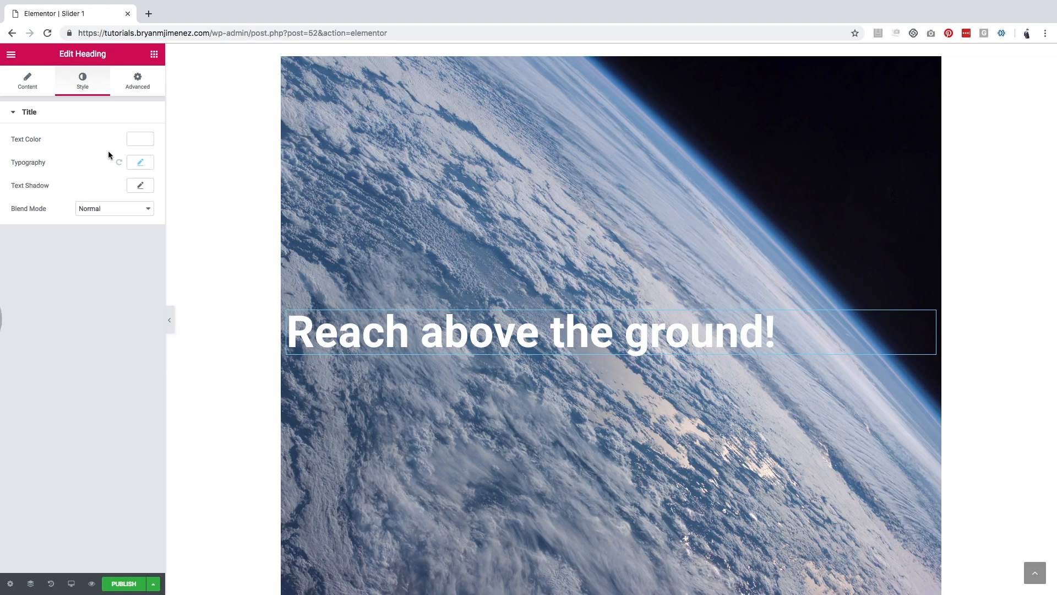
Give the section a classic background overlay in black with an opacity of 0.3
right_click(520, 144)
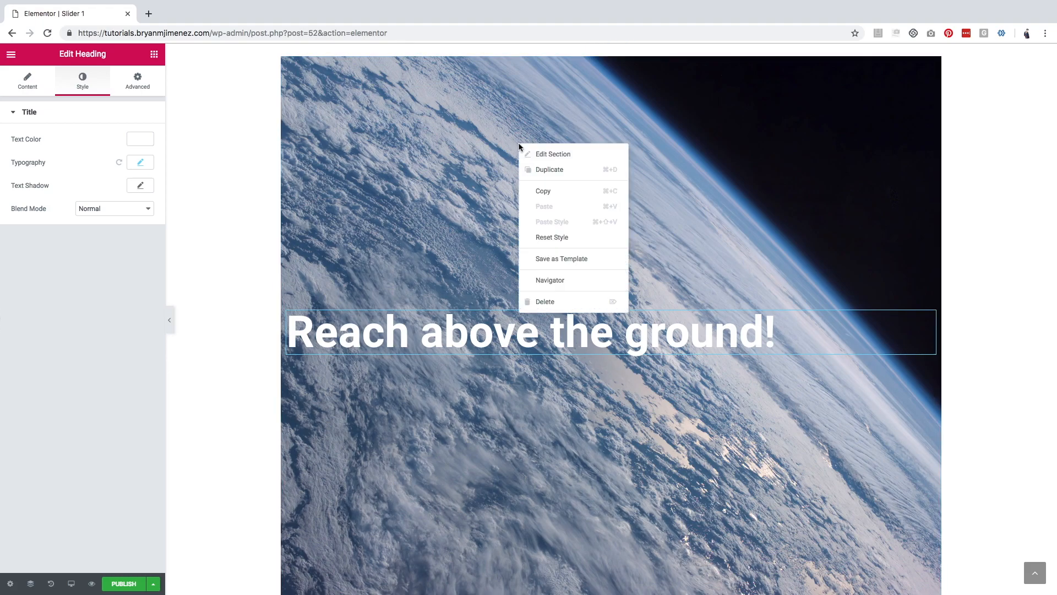
left_click(560, 155)
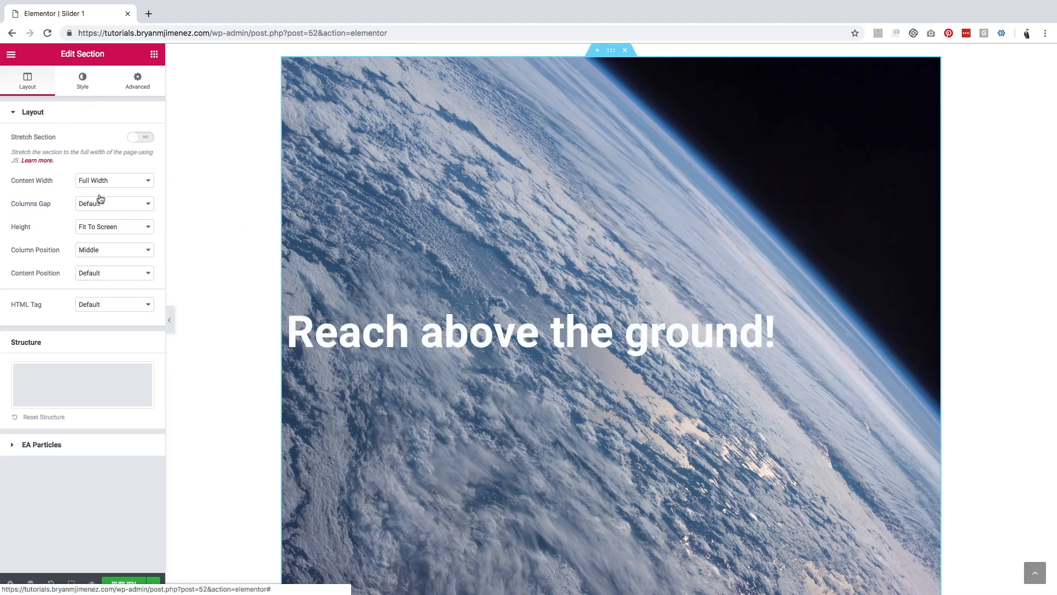
left_click(82, 81)
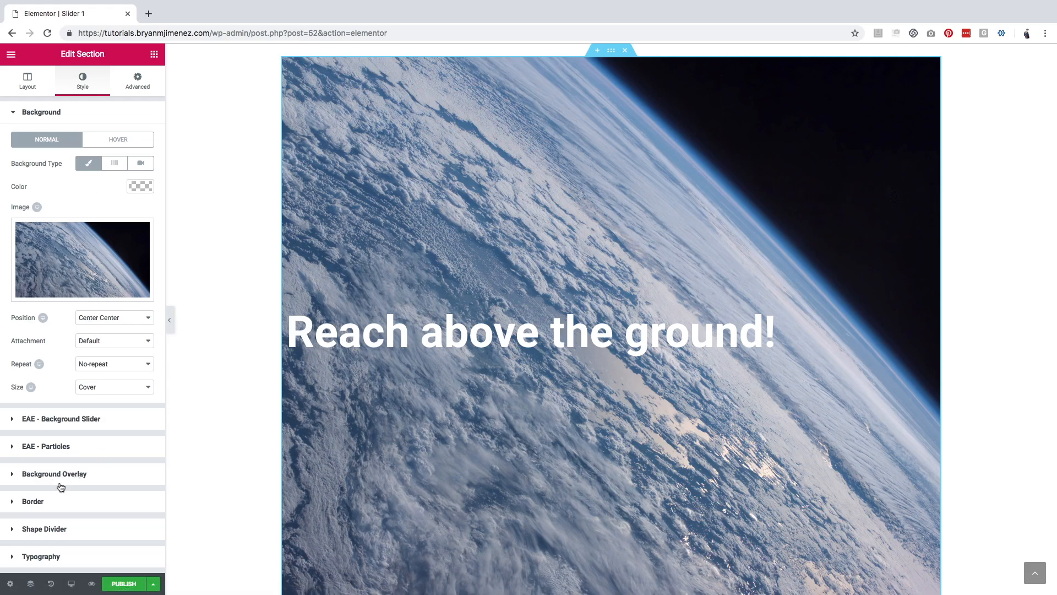
left_click(152, 478)
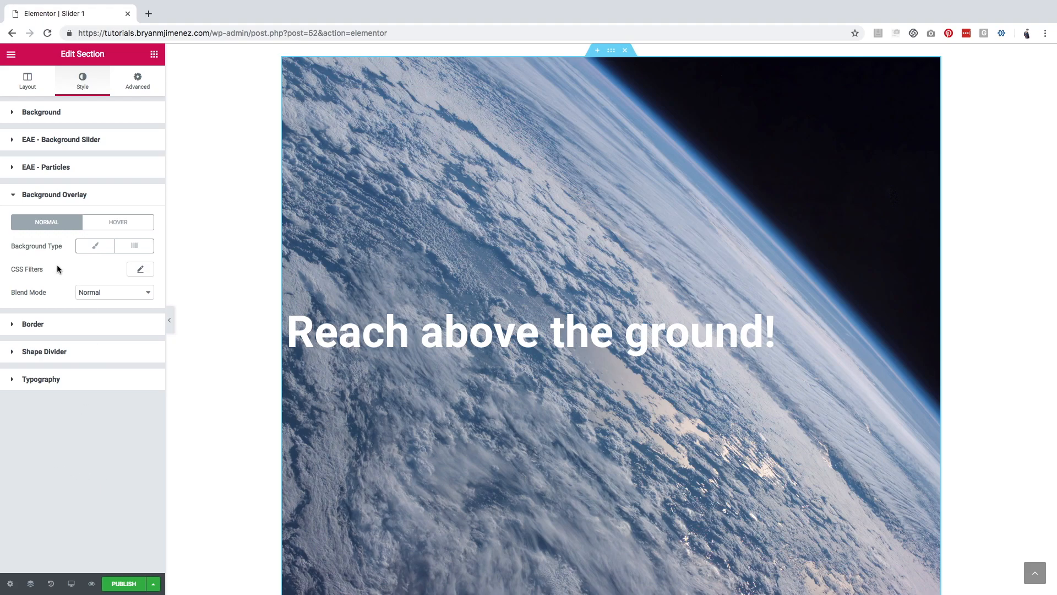
left_click(95, 246)
left_click(139, 268)
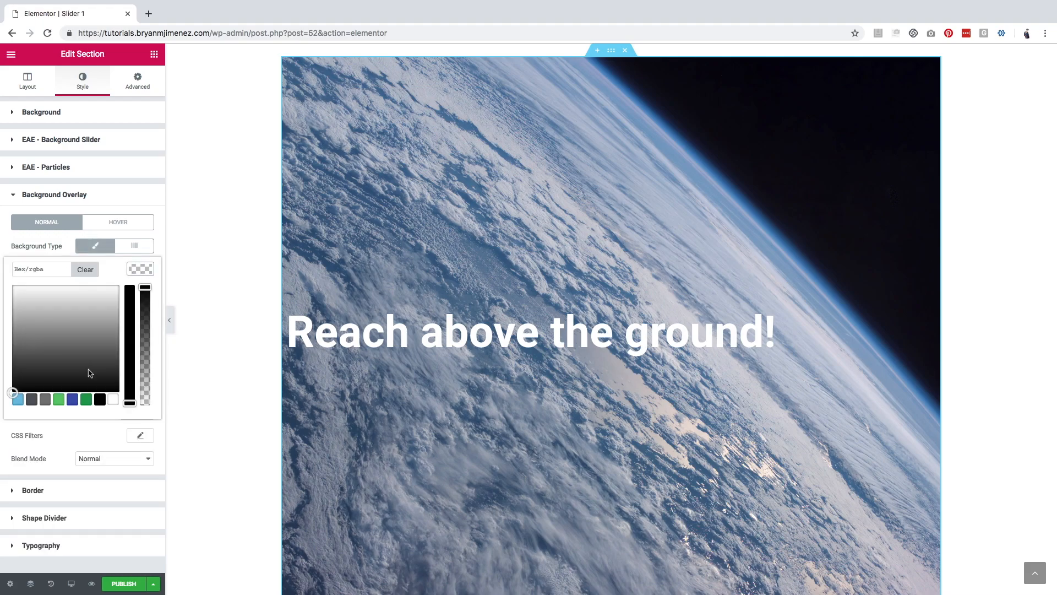
left_click(99, 400)
left_click(142, 273)
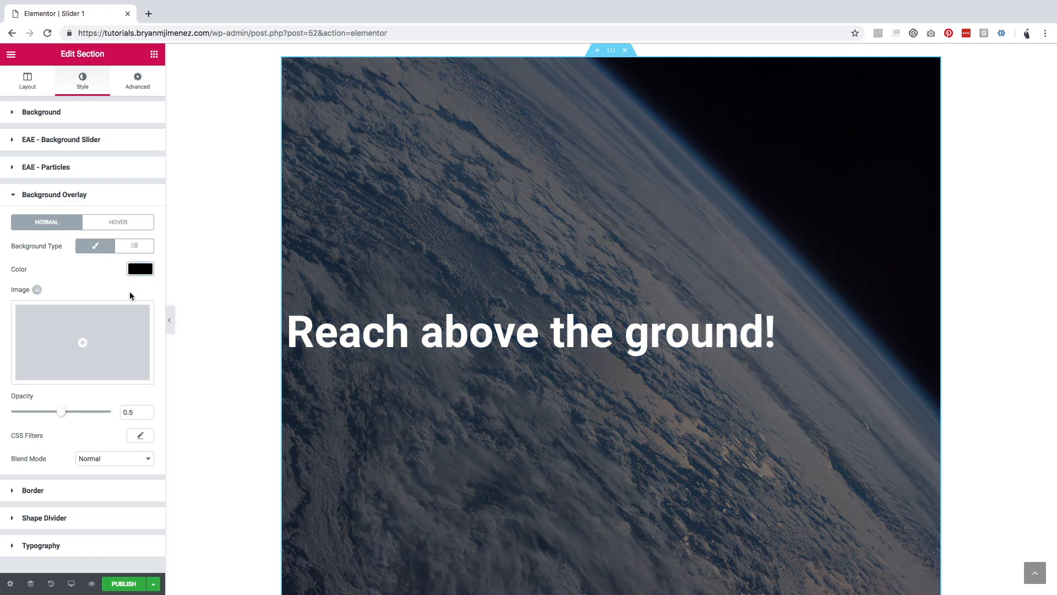
left_click_drag(60, 415, 41, 415)
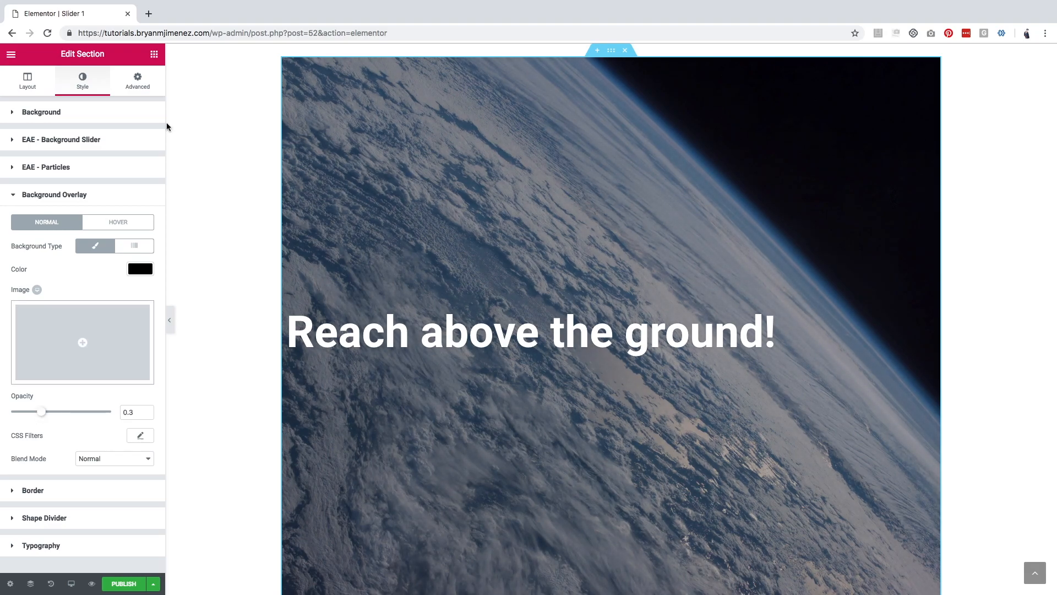
Place a Button widget directly below the heading with the text "Recach out"
left_click(155, 54)
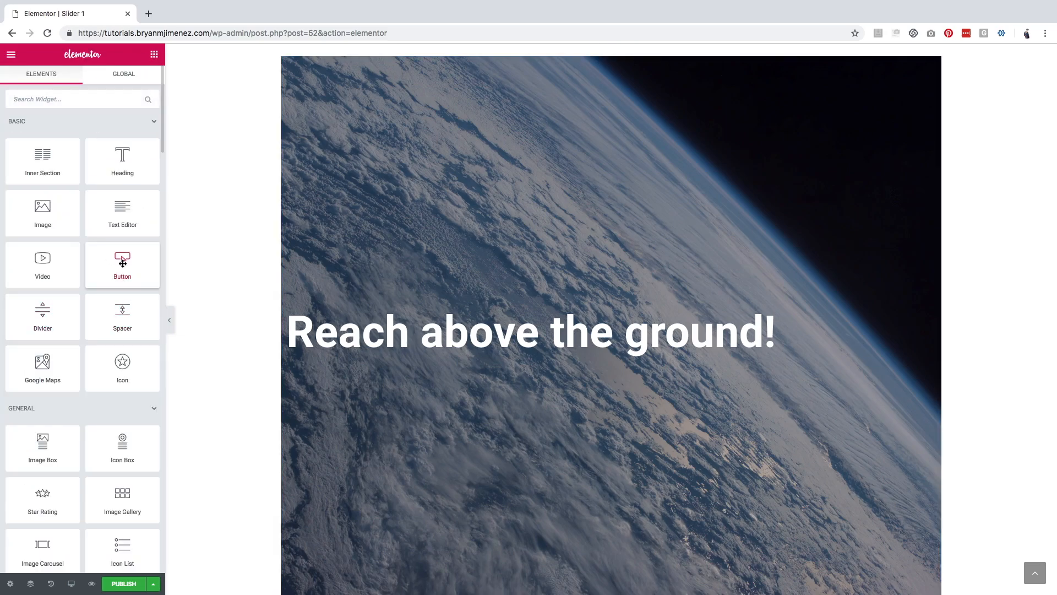
left_click_drag(122, 263, 359, 342)
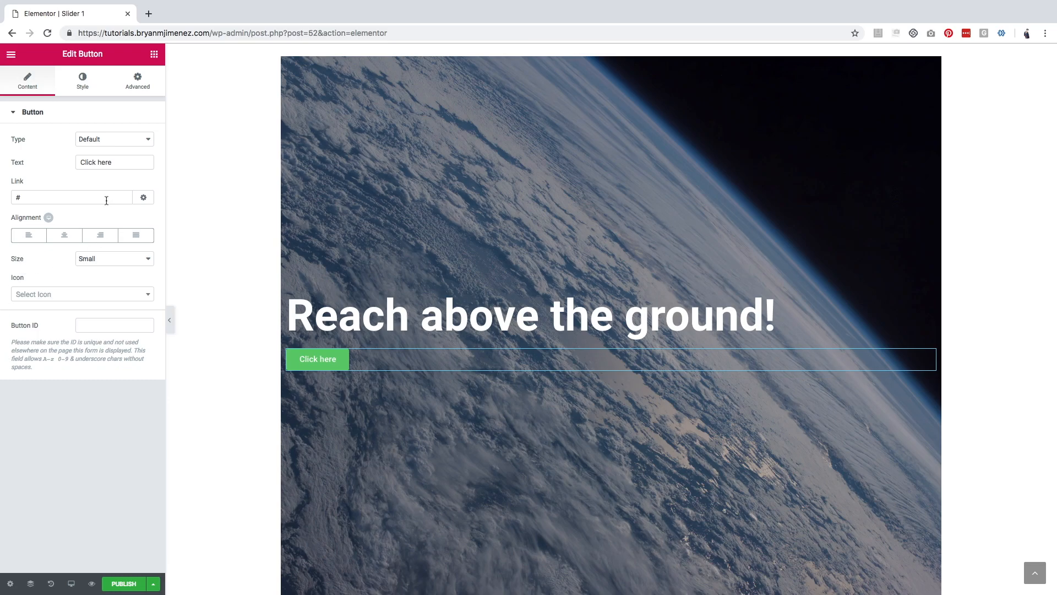
triple_click(104, 159)
type("Reca")
key("BackSpace")
type("ach out")
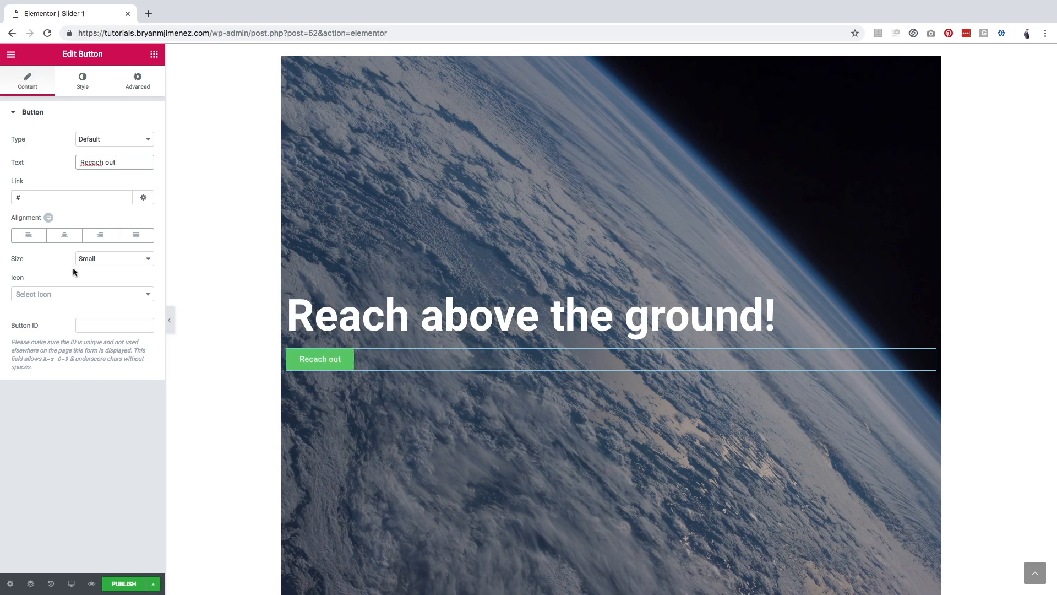
Change the button's background color to black and publish the section template
left_click(83, 81)
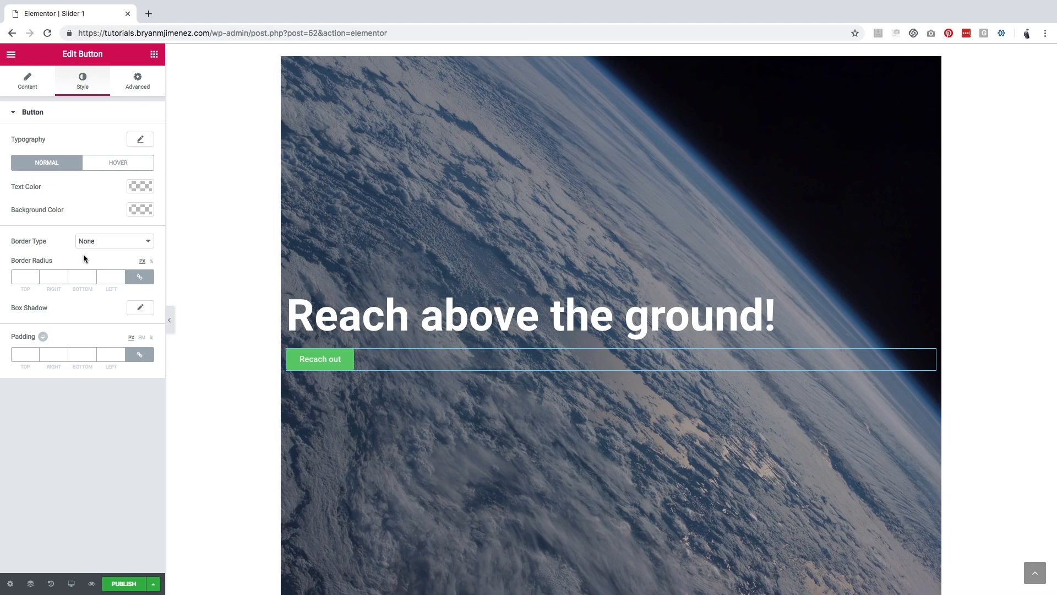
left_click(137, 209)
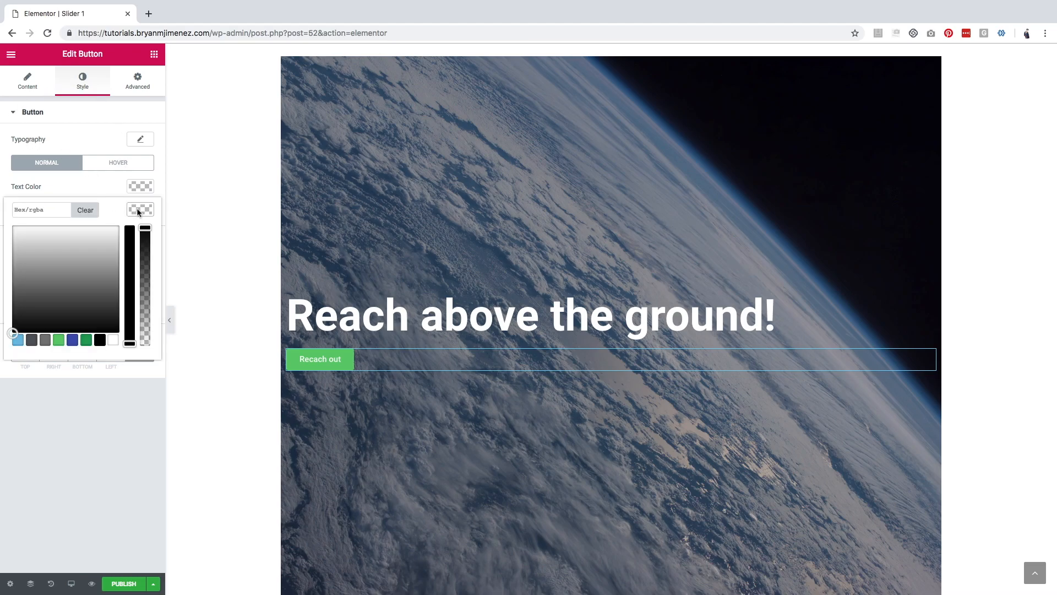
left_click(99, 339)
left_click(144, 210)
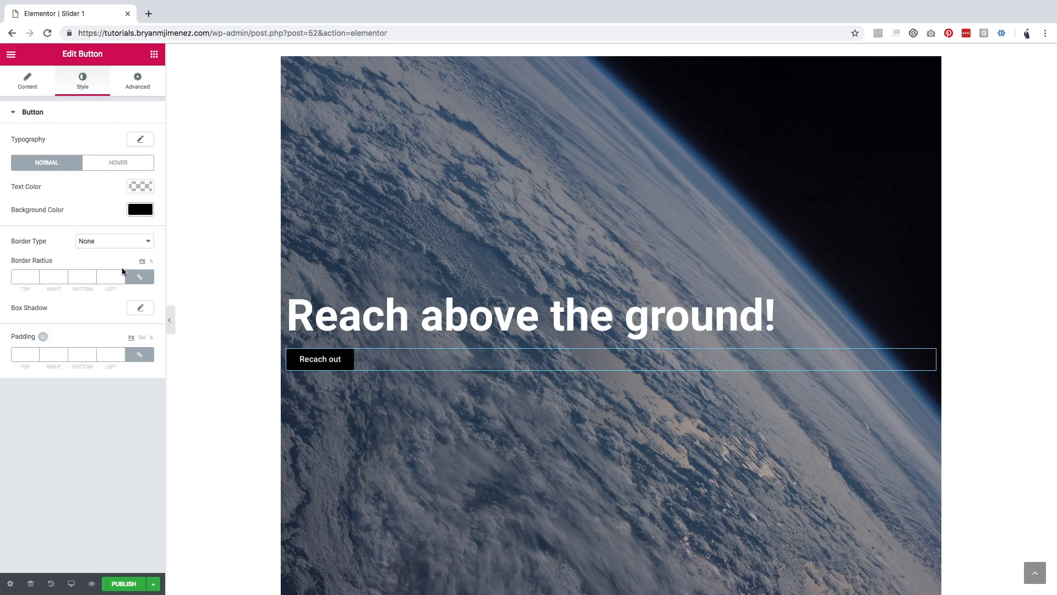
scroll(608, 365, "down", 1)
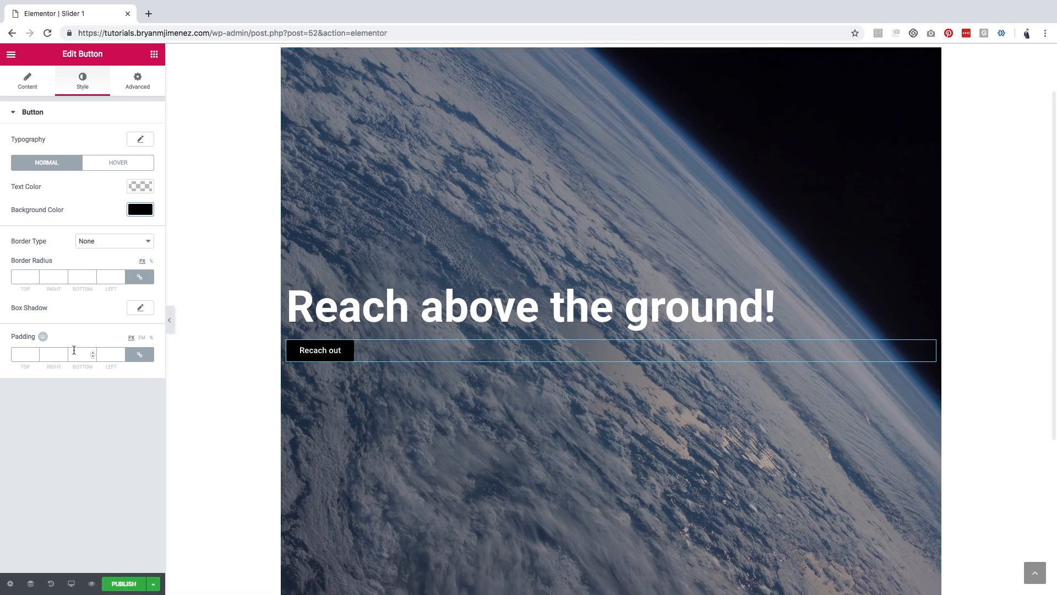
scroll(76, 349, "down", 1)
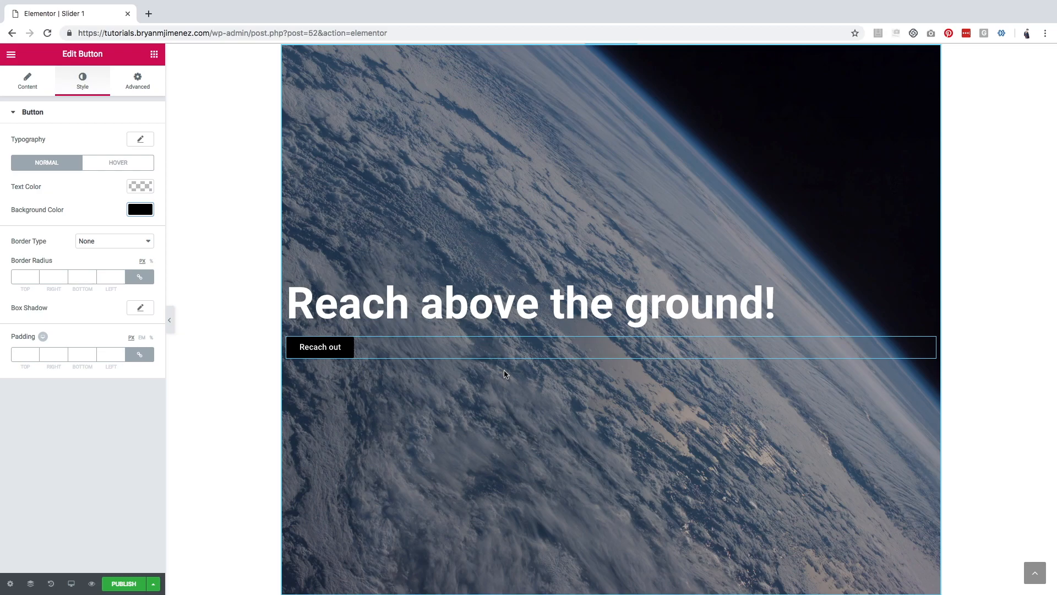
left_click(126, 584)
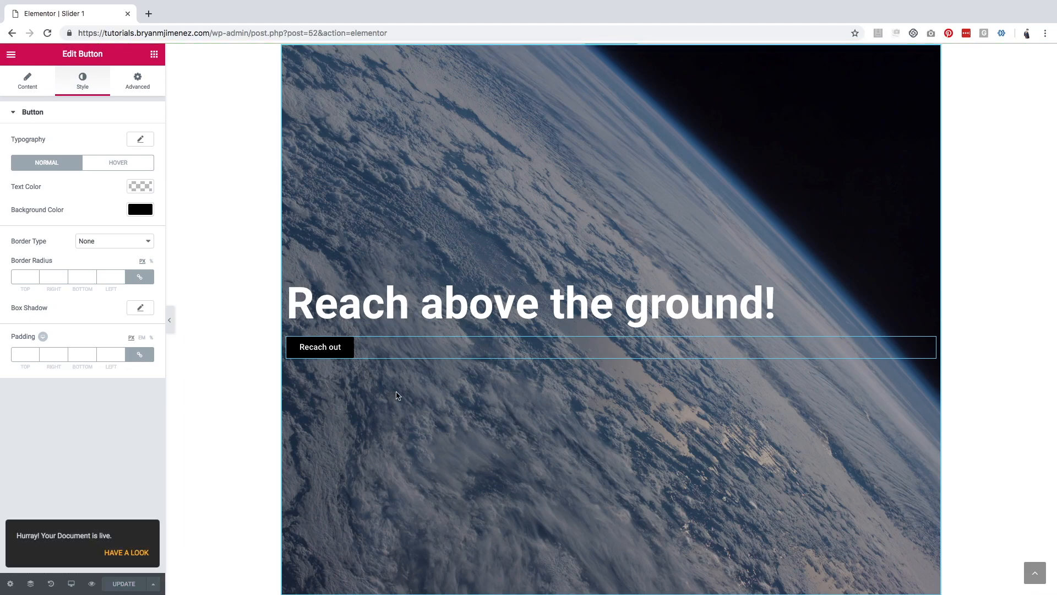
Exit to the WordPress dashboard and show the saved templates of type Section
left_click(10, 55)
left_click(65, 342)
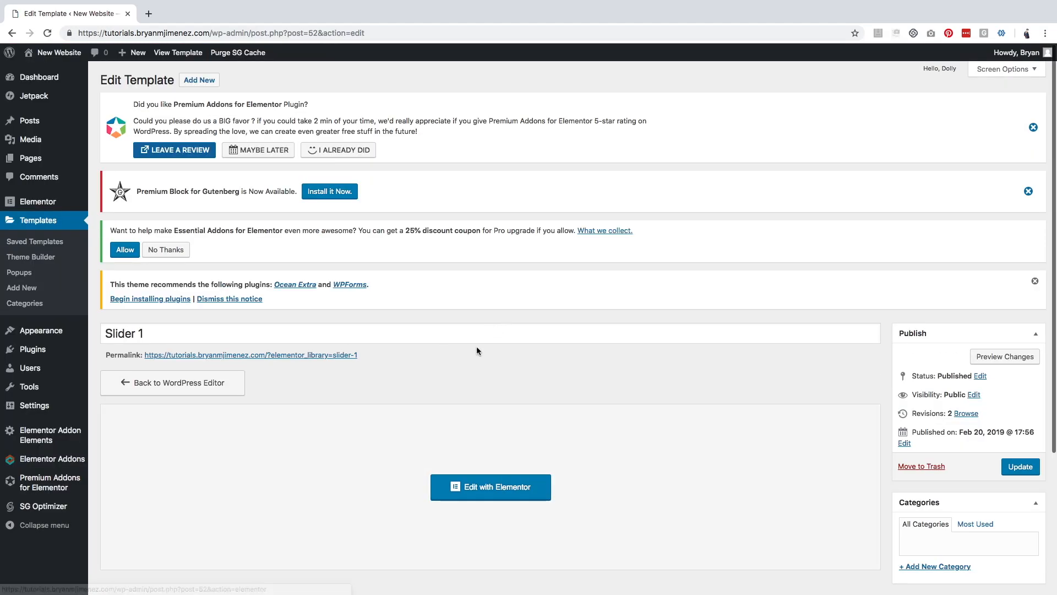
left_click(38, 221)
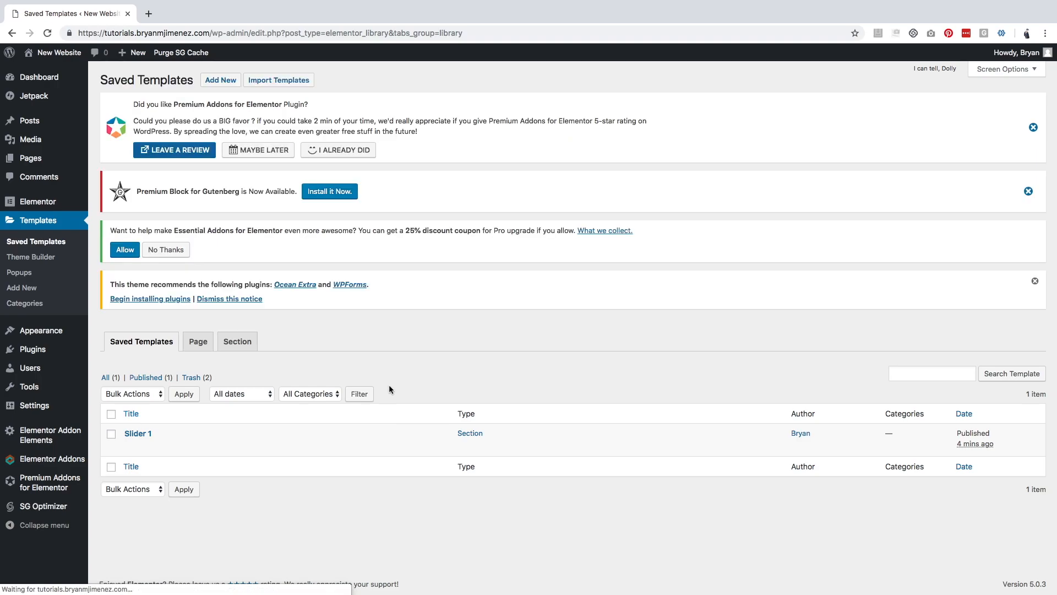
left_click(253, 344)
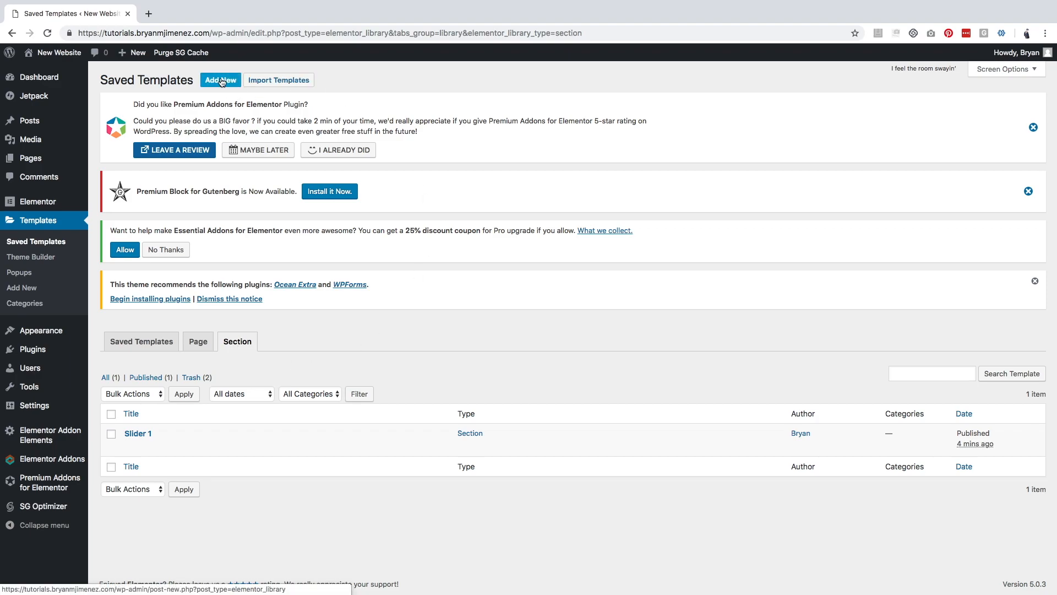
Create a new Section template named "Slider 2"
left_click(221, 80)
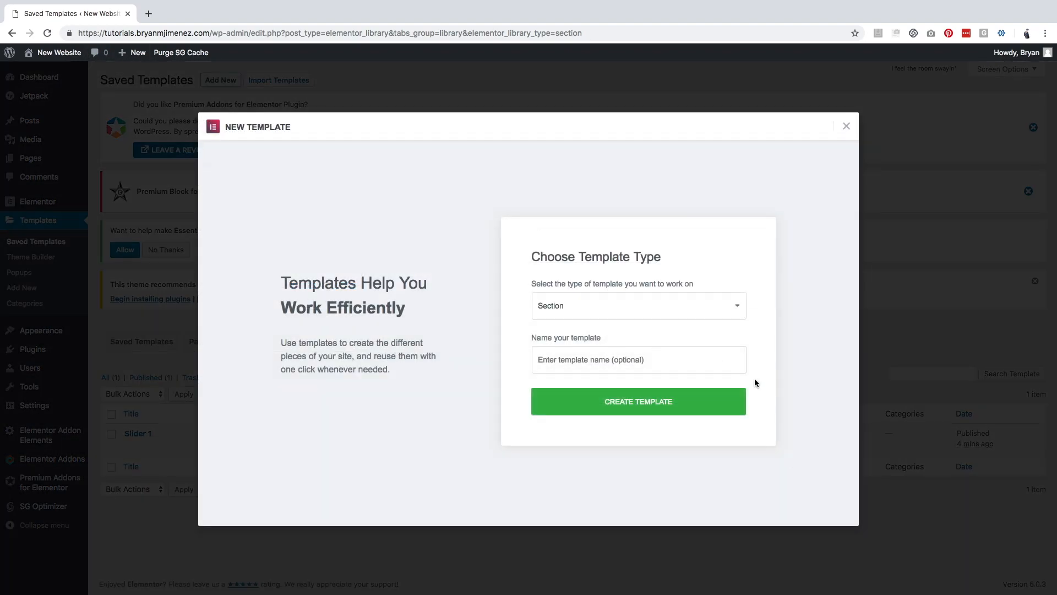
left_click(587, 357)
type("slider")
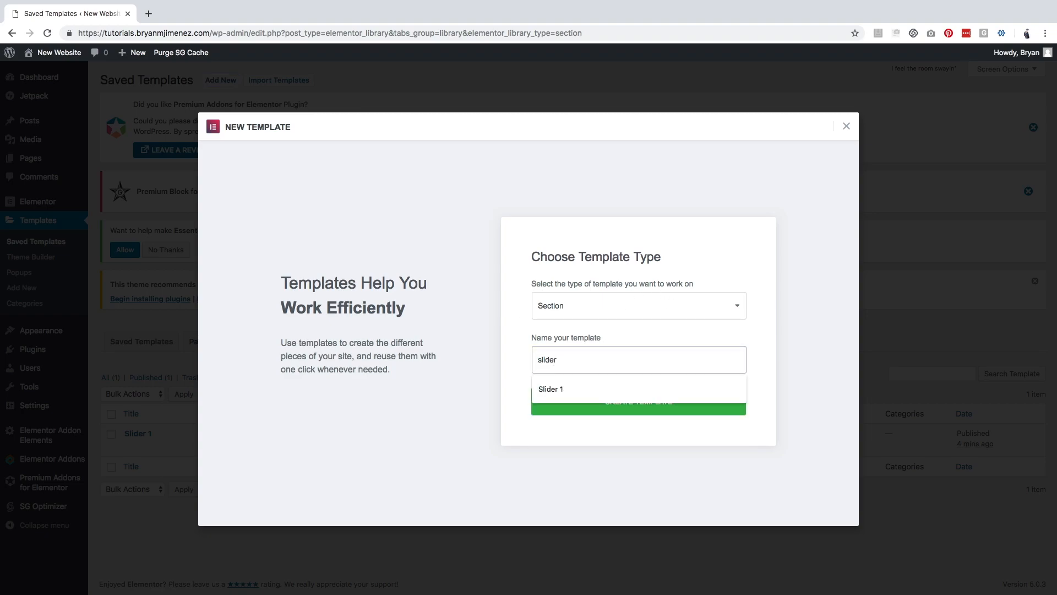
key("BackSpace")
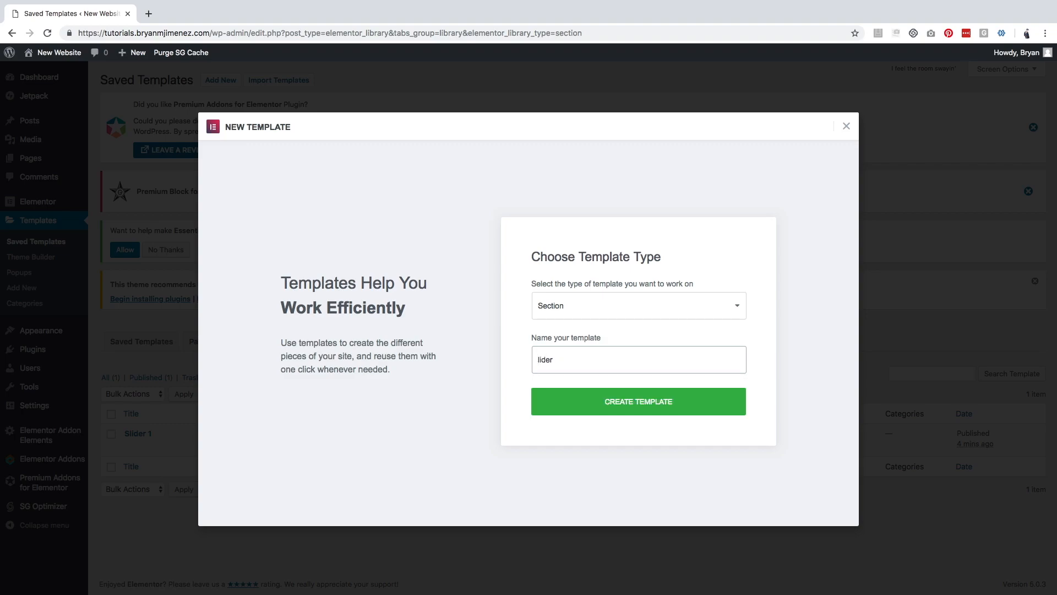
type("2")
left_click(632, 394)
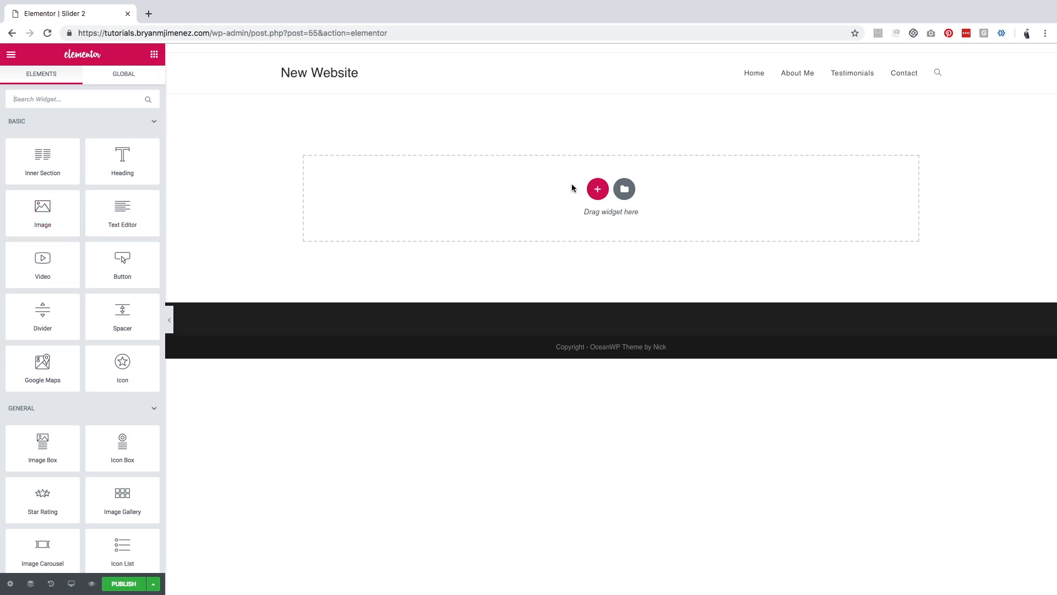
Insert the saved "Slider 1" template into the empty page, importing its document settings as well
left_click(625, 190)
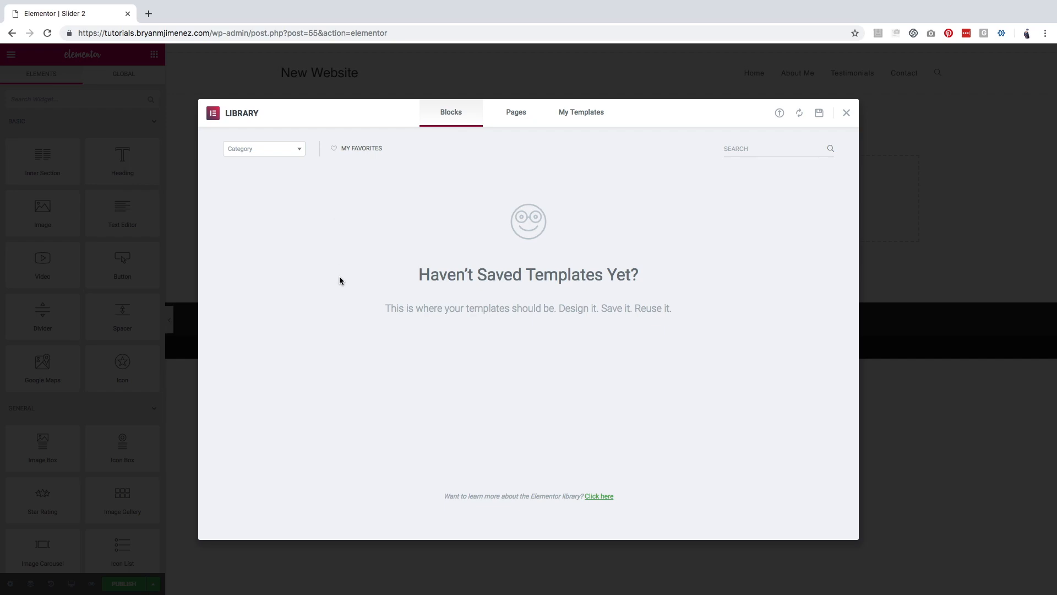
left_click(580, 117)
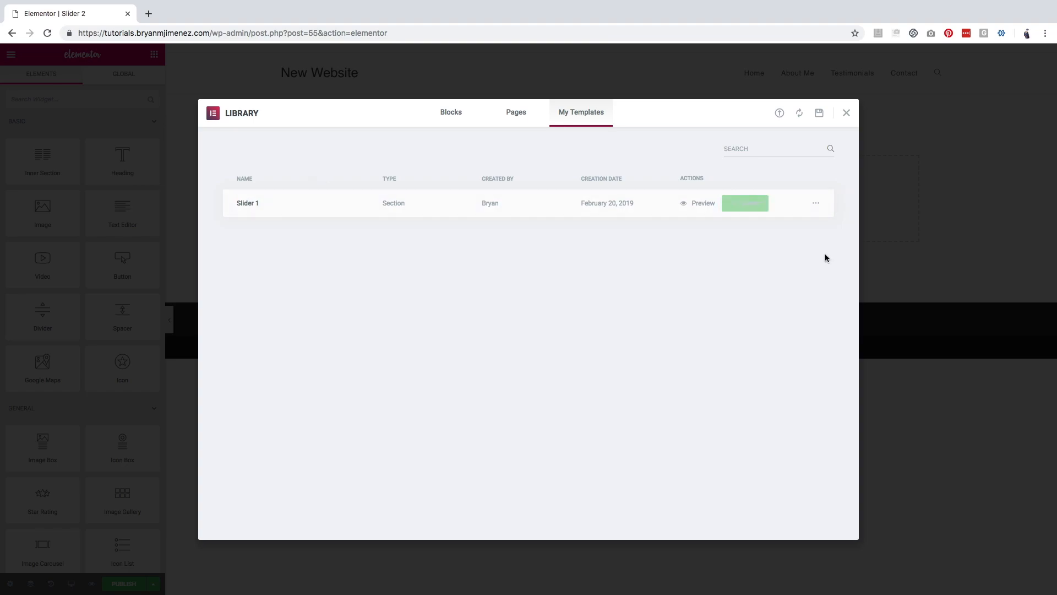
left_click(749, 207)
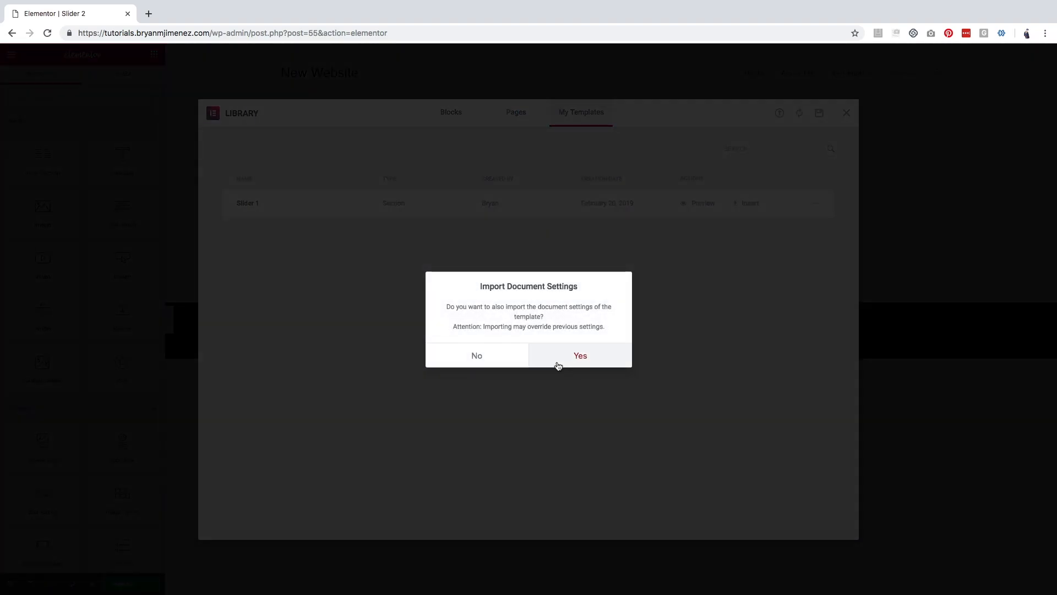
left_click(564, 356)
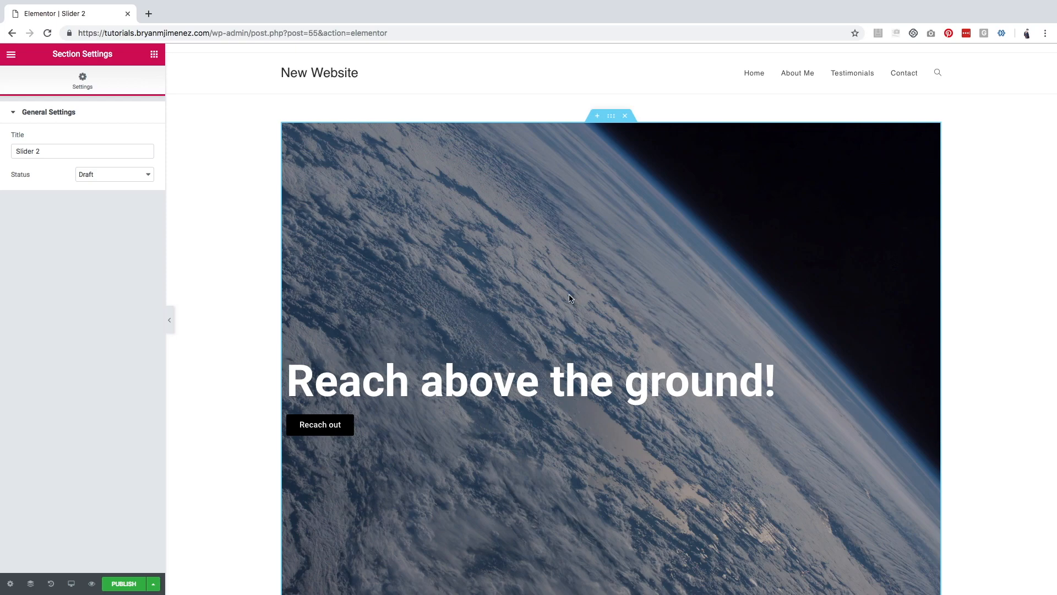
Replace the section's background image with the orange ringed-planet picture from the media library
left_click(611, 115)
left_click(86, 88)
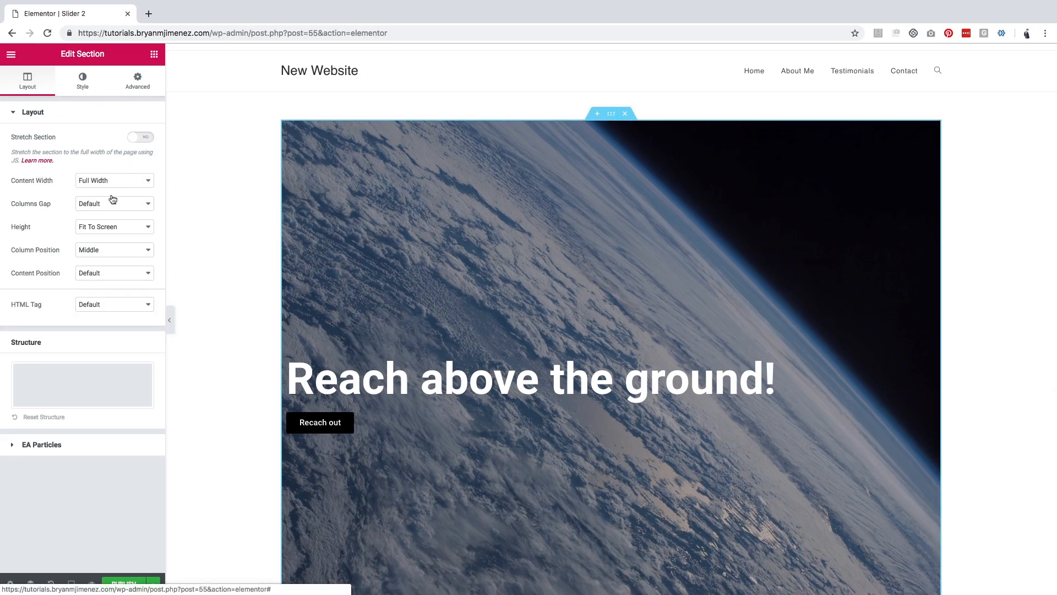
mouse_move(72, 248)
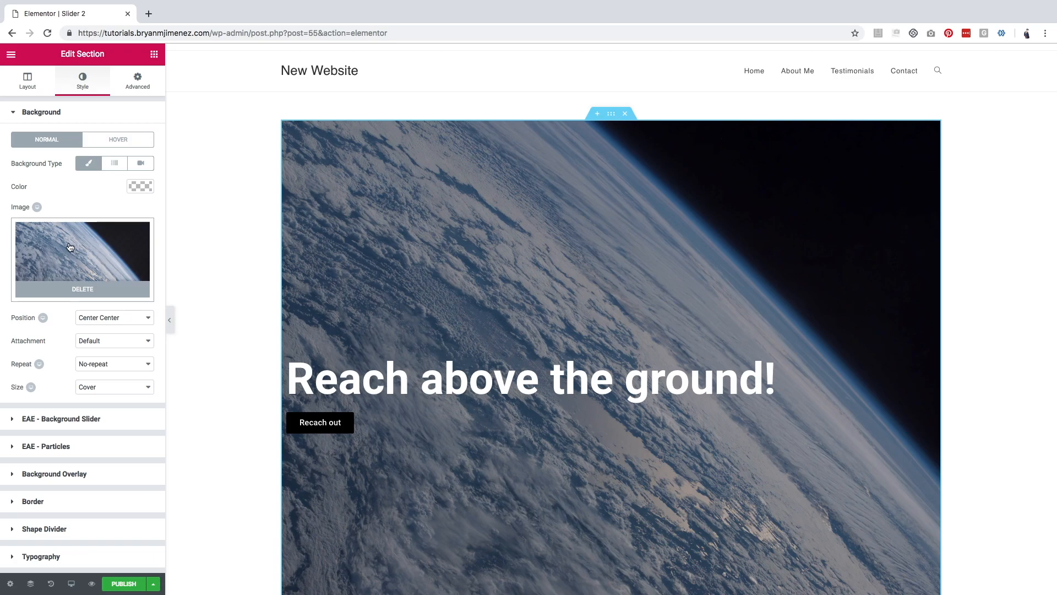
left_click(80, 251)
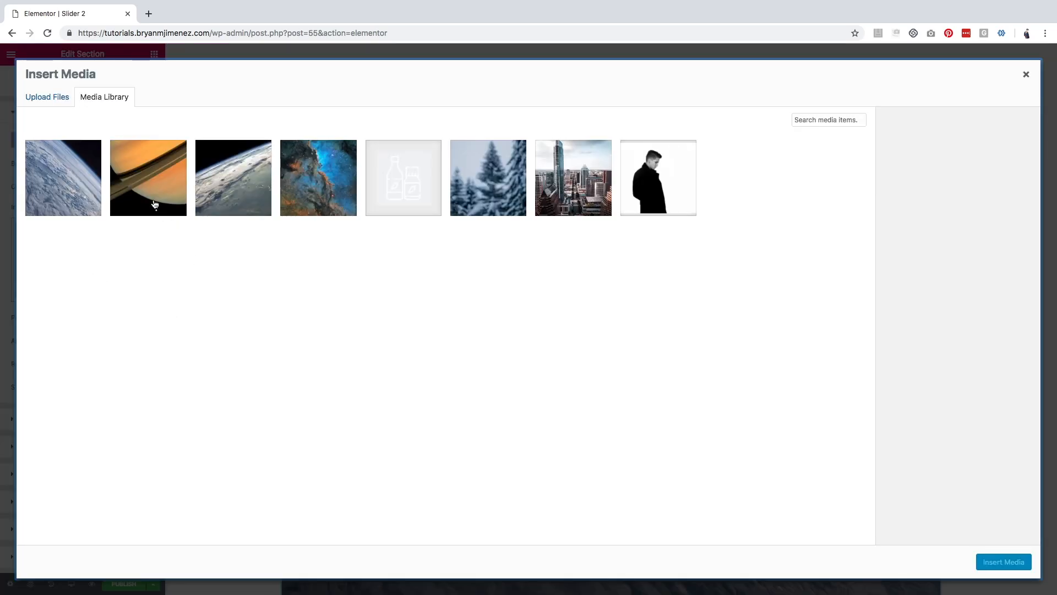
left_click(155, 205)
left_click(997, 562)
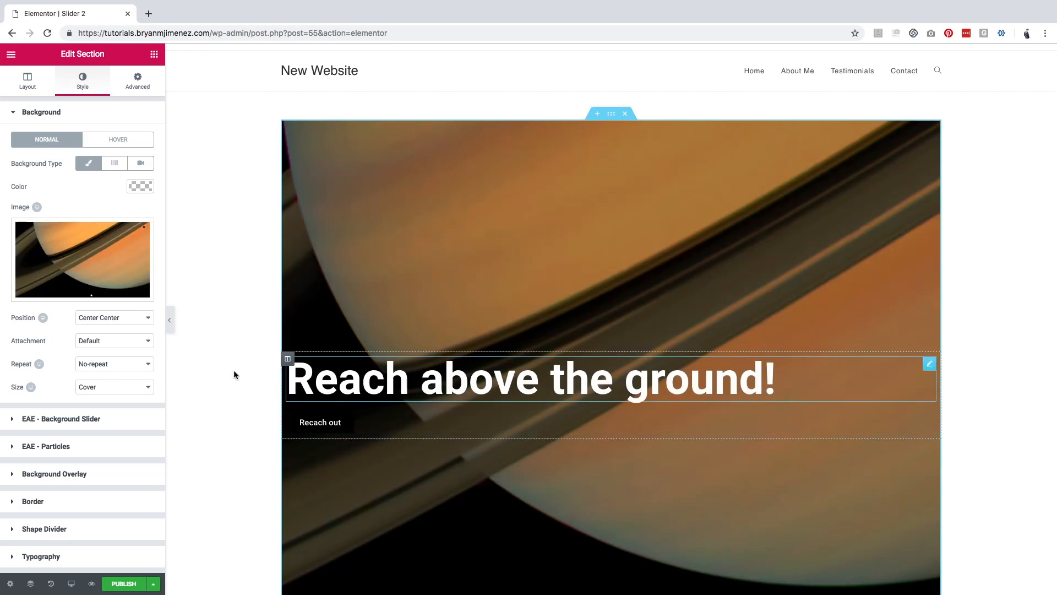
Right-align the heading and change its text to "Follow your dreams!"
left_click(100, 312)
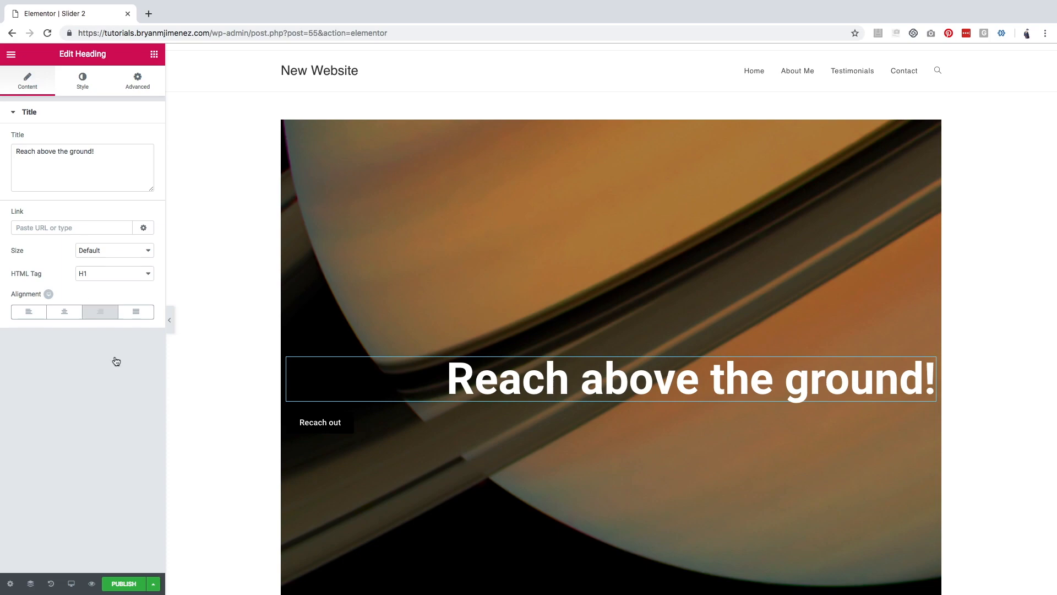
triple_click(82, 151)
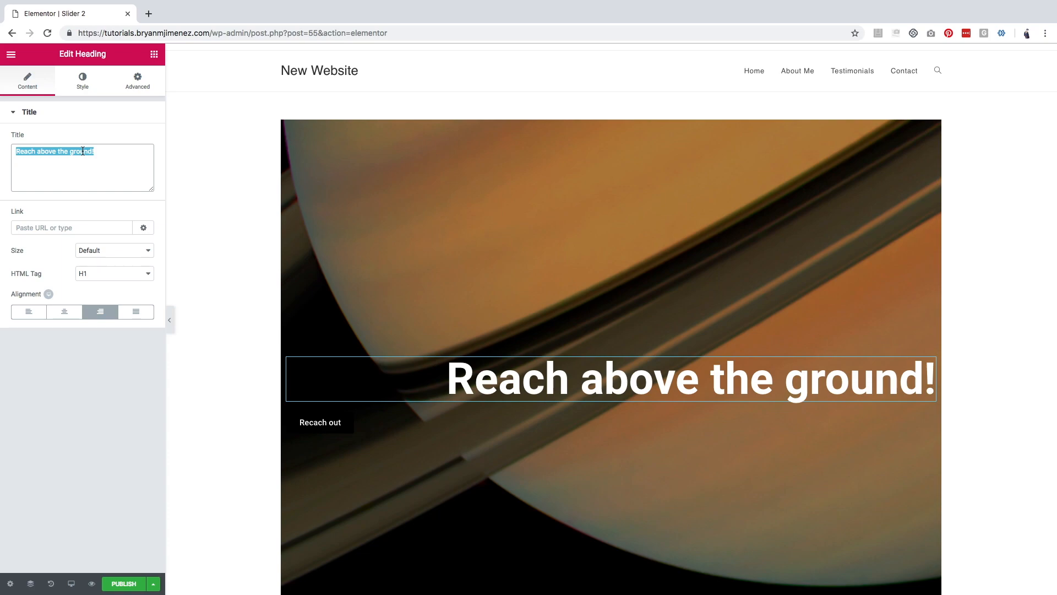
type("Foll")
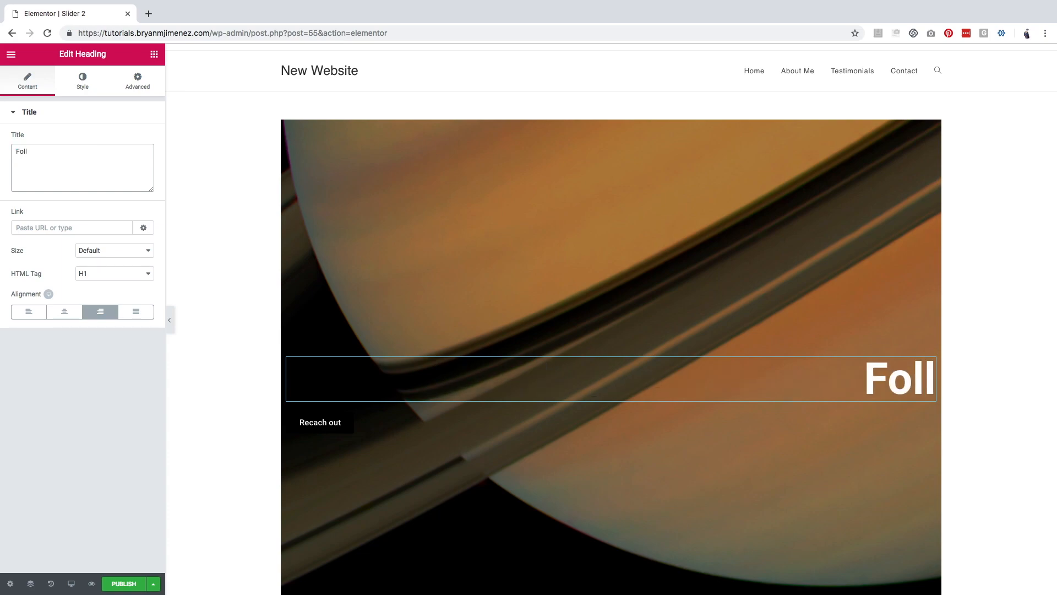
type("ow your dr")
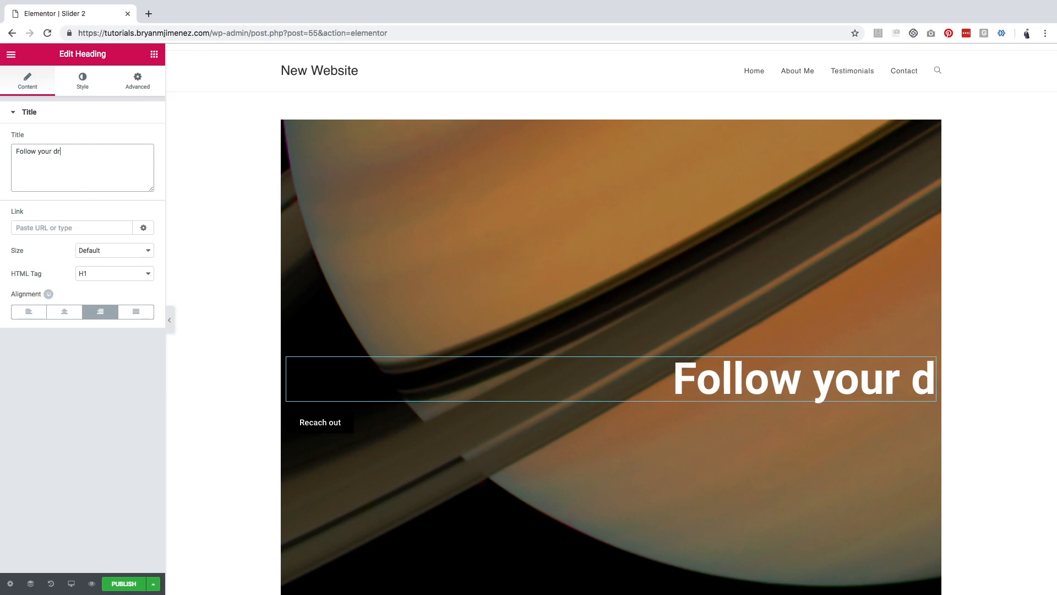
type("eams!")
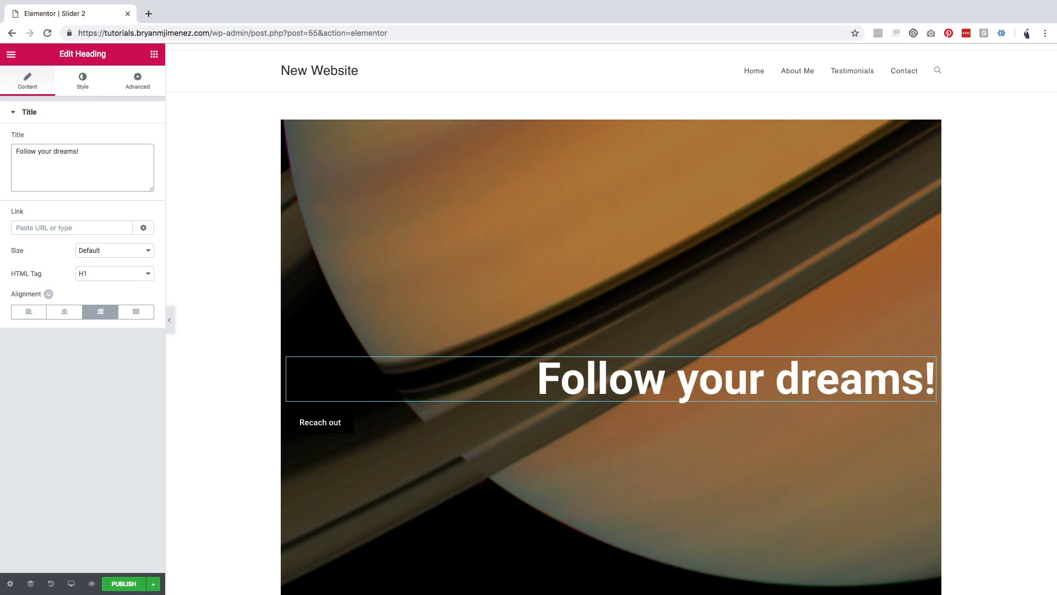
Right-align the button below the heading and set its text color to black (#000000)
left_click(333, 424)
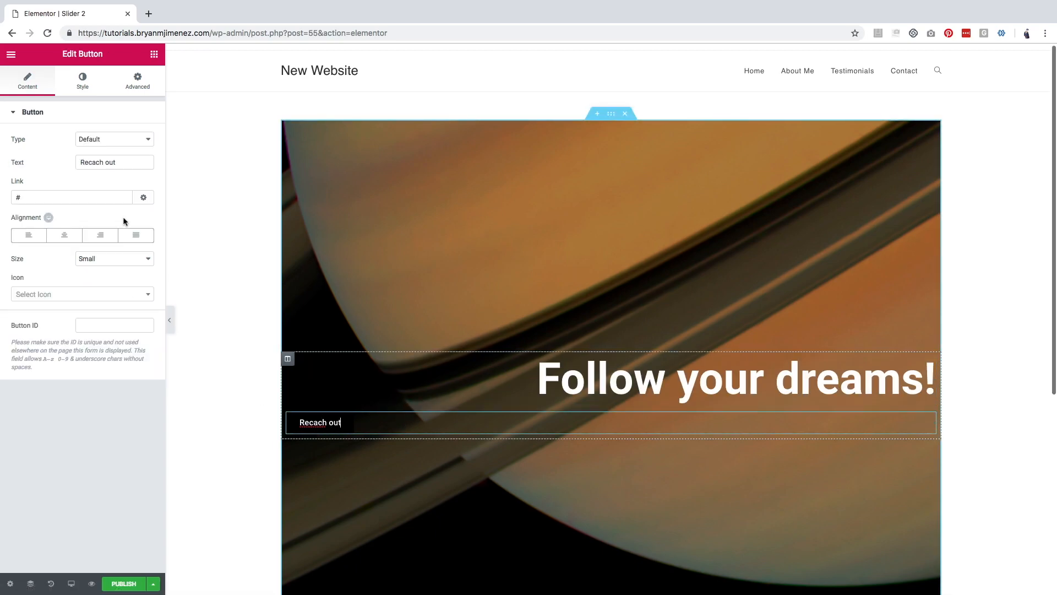
left_click(100, 236)
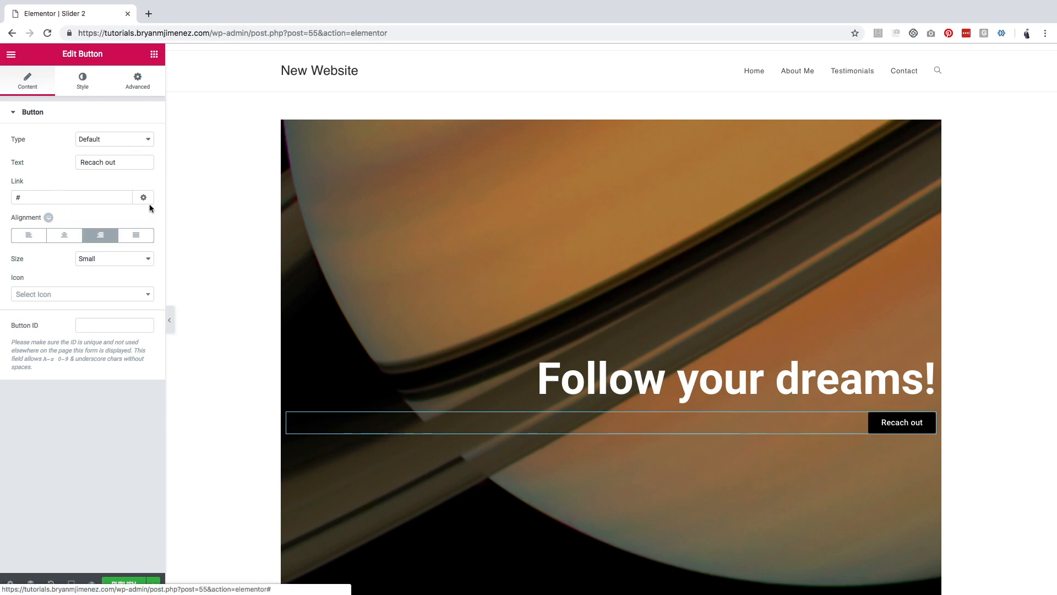
left_click(83, 80)
left_click(140, 184)
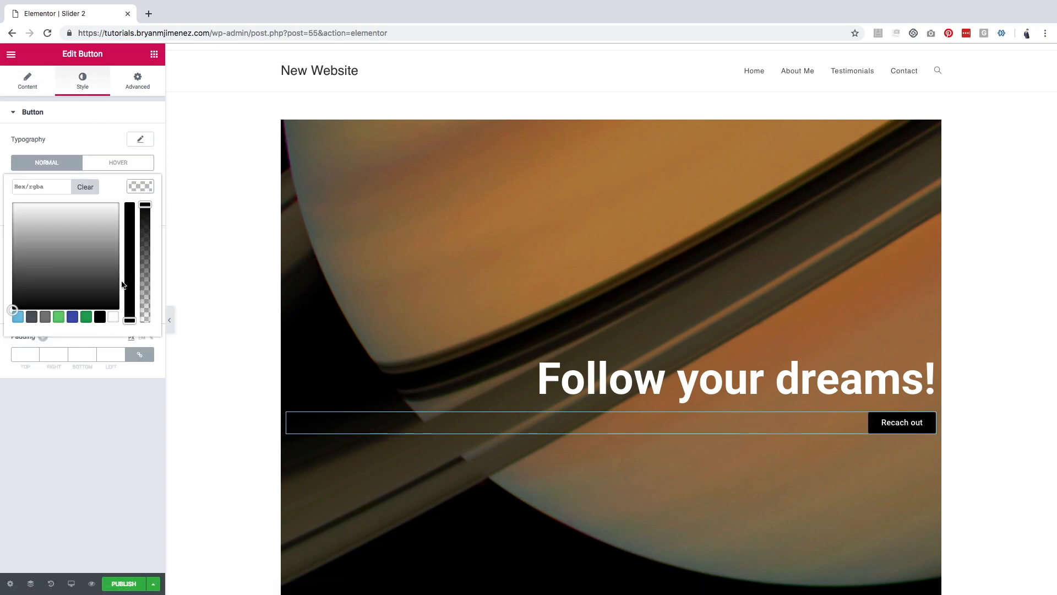
left_click(101, 317)
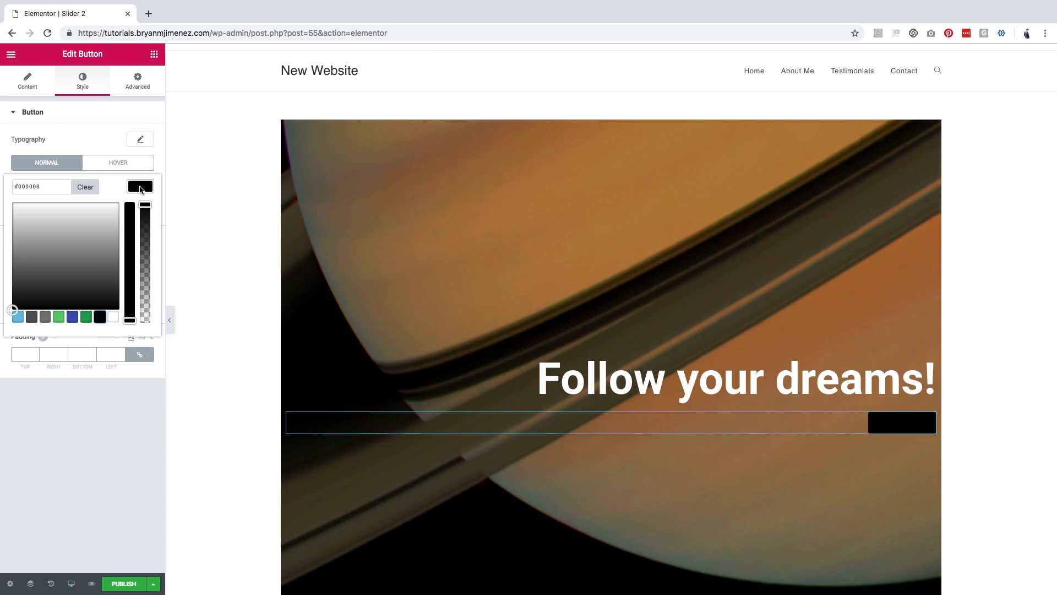
left_click(141, 187)
Set the button's background color to white and publish the "Slider 2" template
left_click(140, 209)
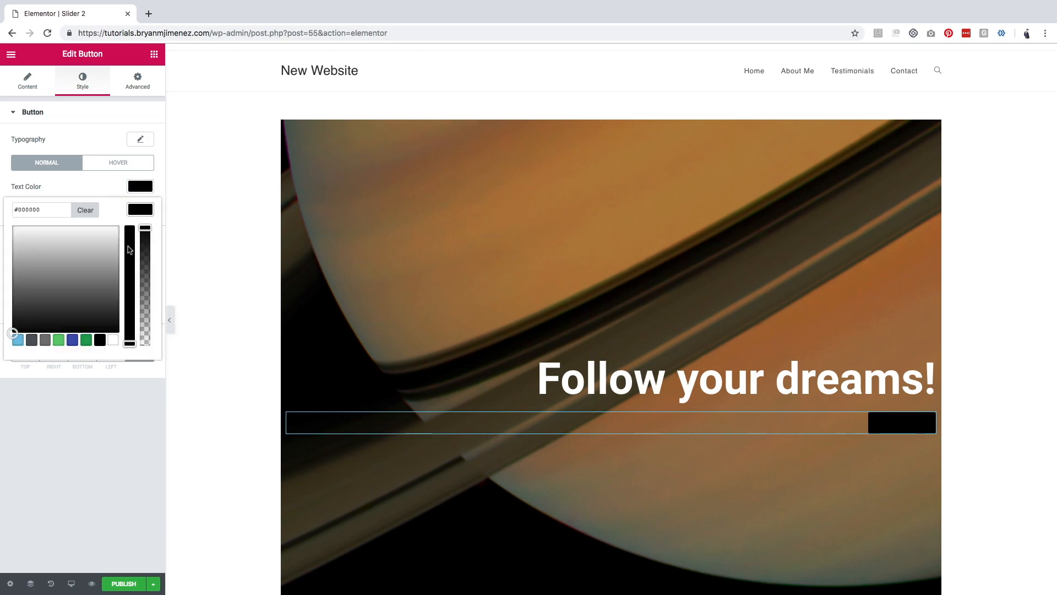
left_click(114, 340)
left_click(140, 209)
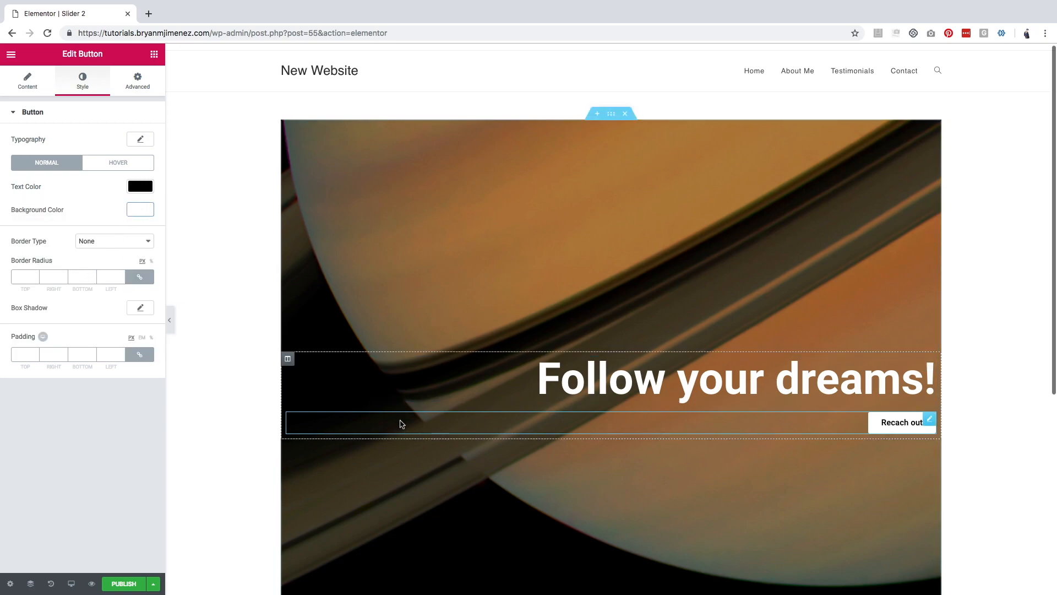
scroll(544, 268, "down", 2)
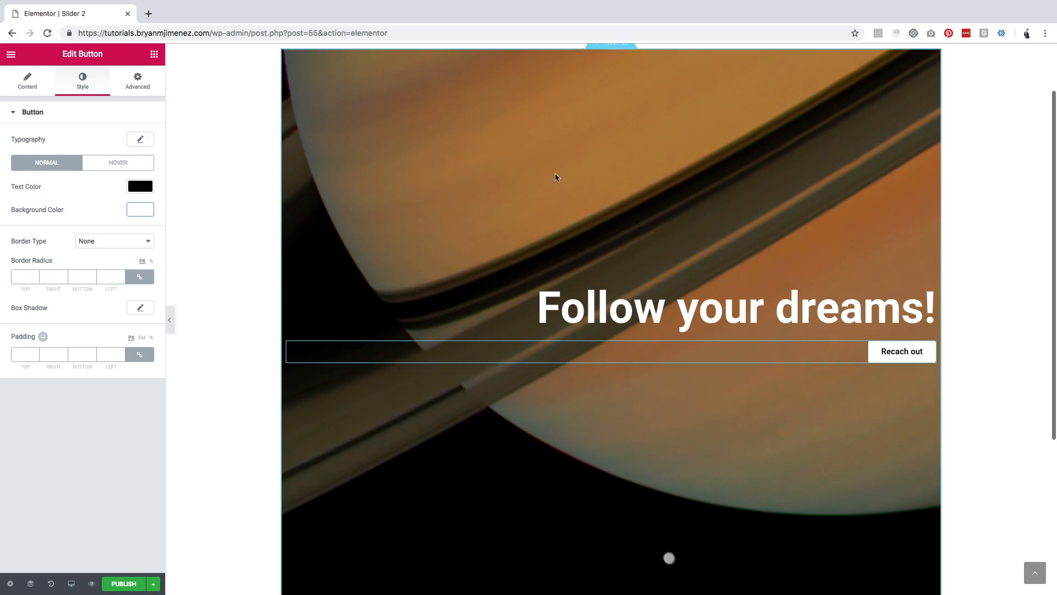
left_click(129, 584)
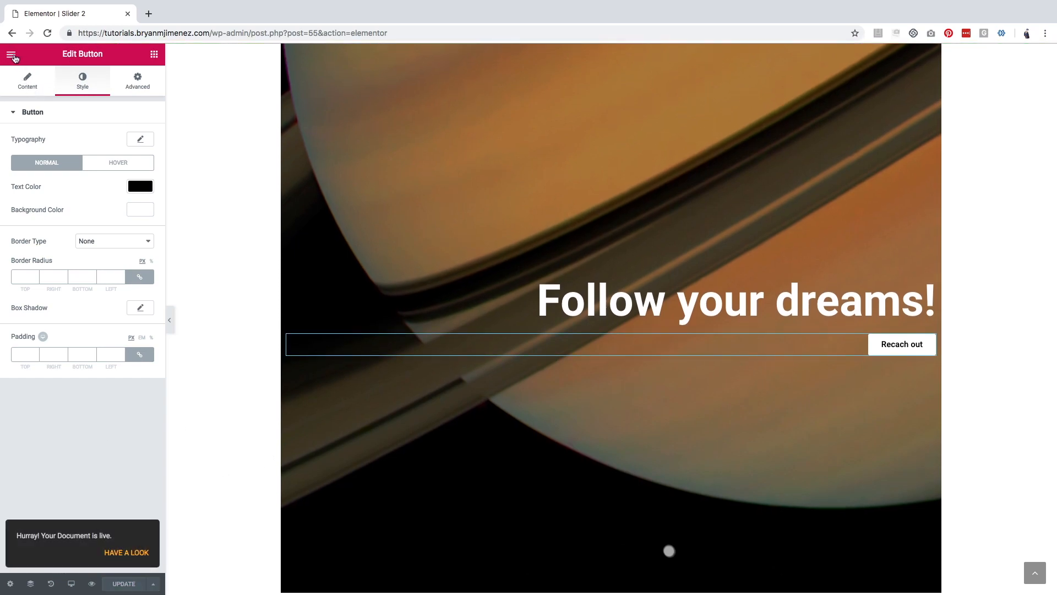
Exit the editor to the WordPress dashboard and open the list of saved templates
left_click(12, 57)
left_click(63, 344)
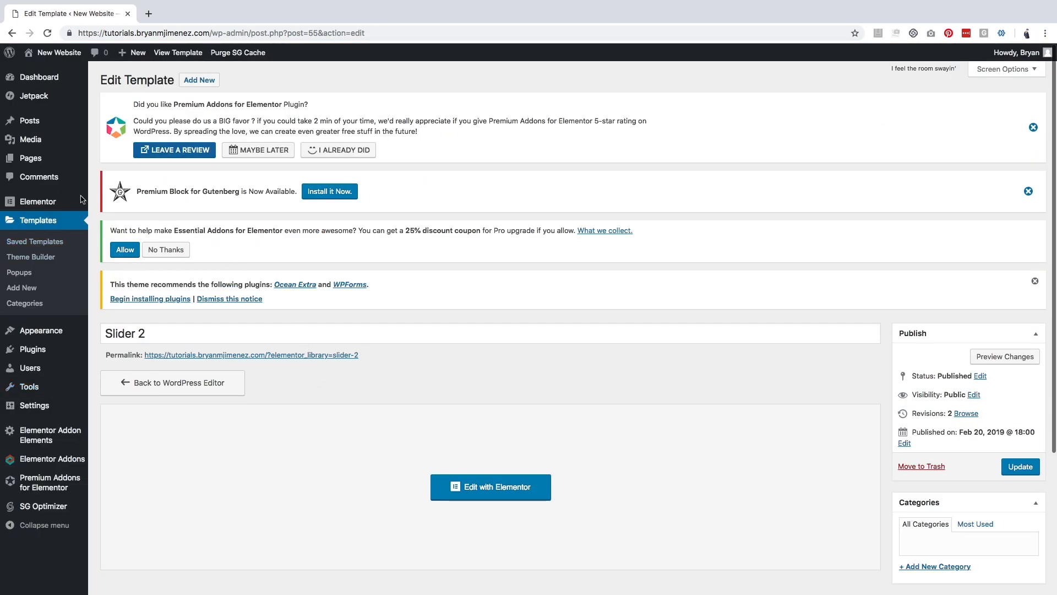
left_click(34, 241)
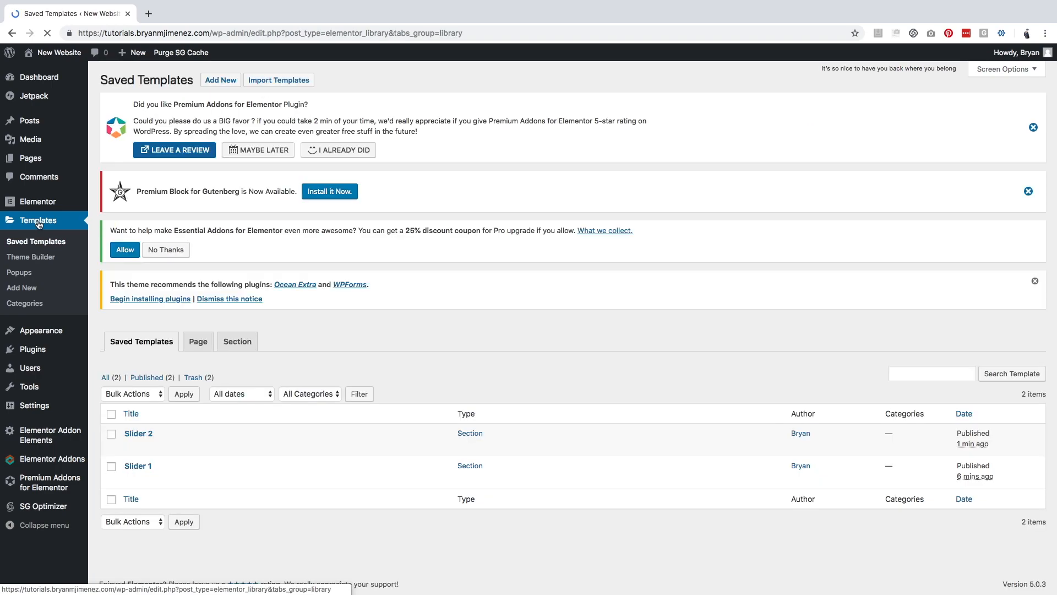
Create a new template of type Section named "Slider 3"
left_click(225, 83)
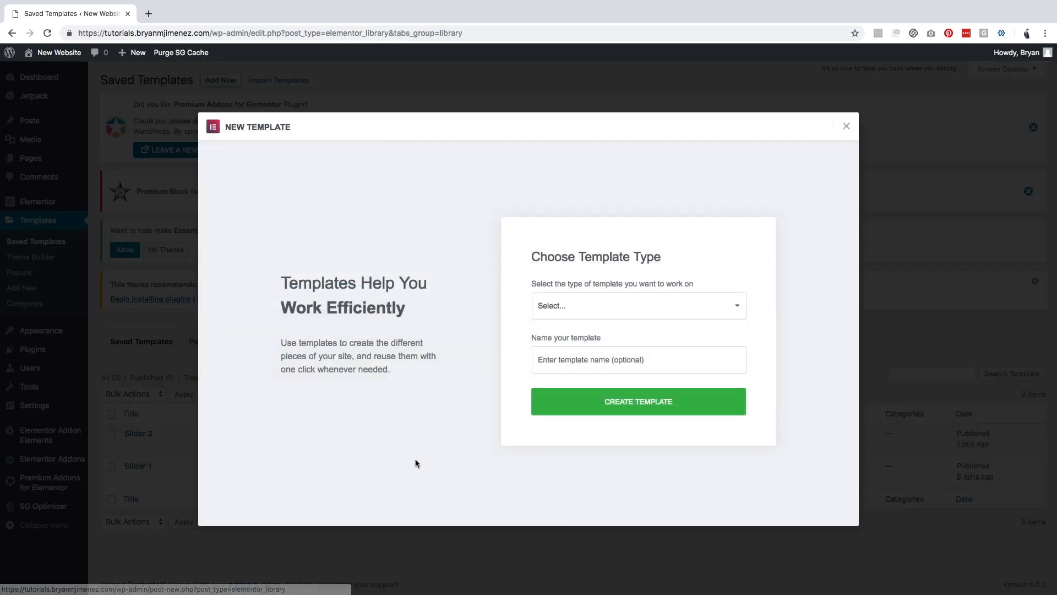
left_click(573, 313)
left_click(573, 328)
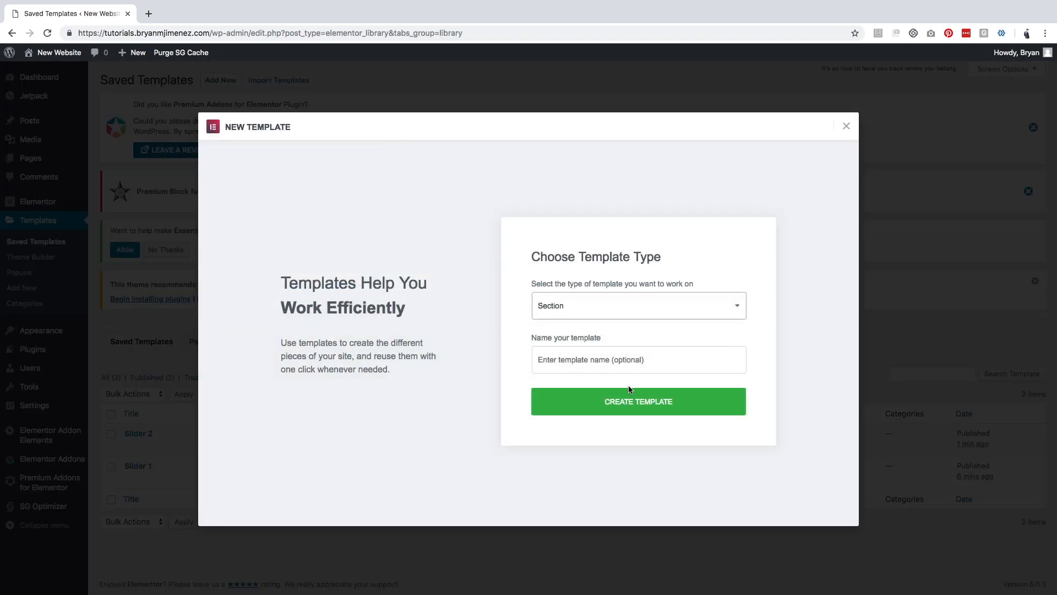
left_click(576, 360)
type("Sl")
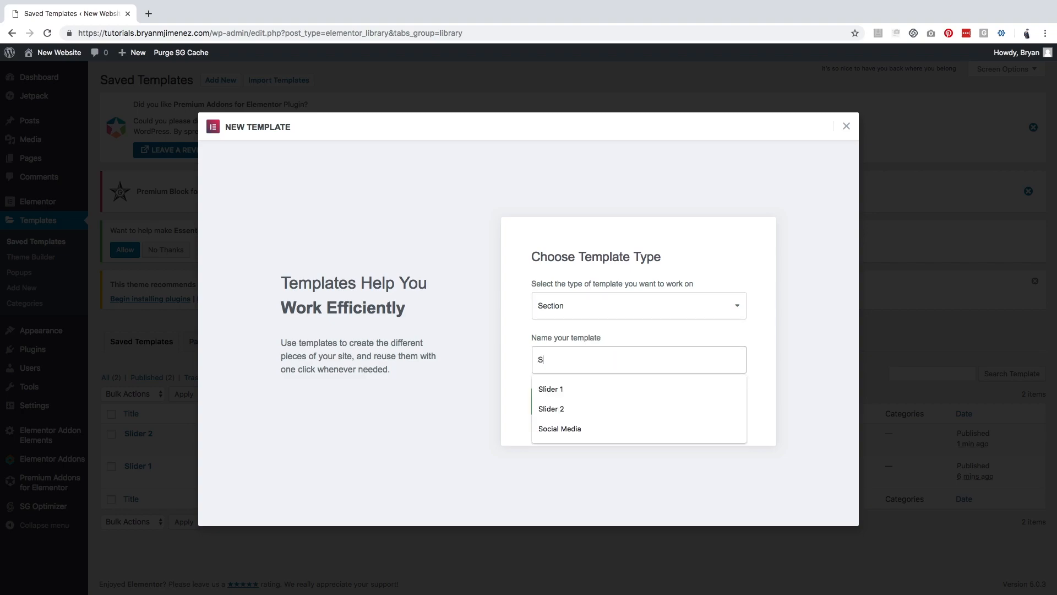
type("ider 3")
left_click(653, 400)
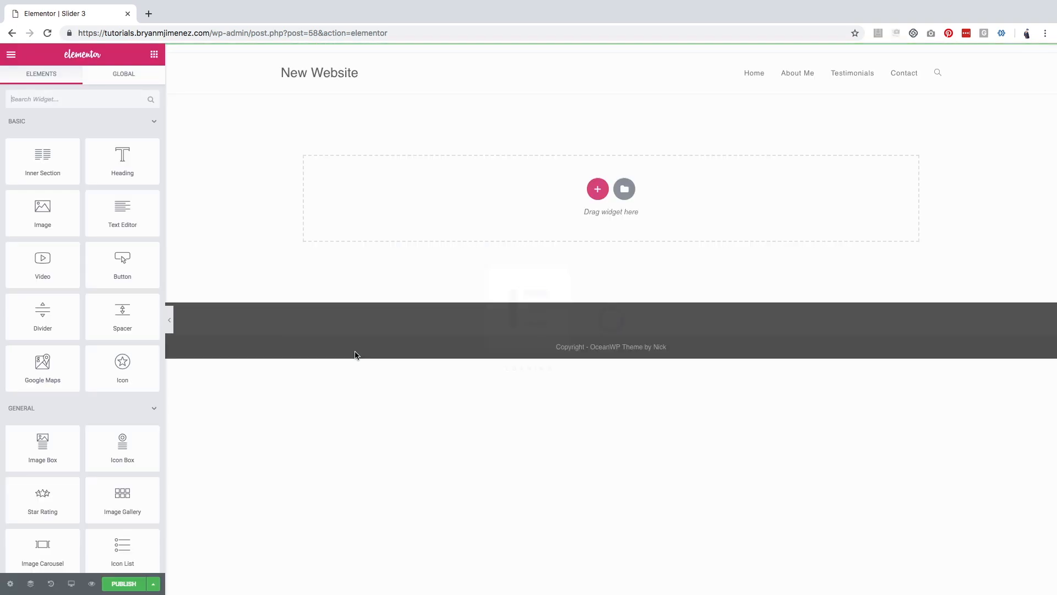
Insert the saved "Slider 2" template from the library into the empty page
left_click(625, 197)
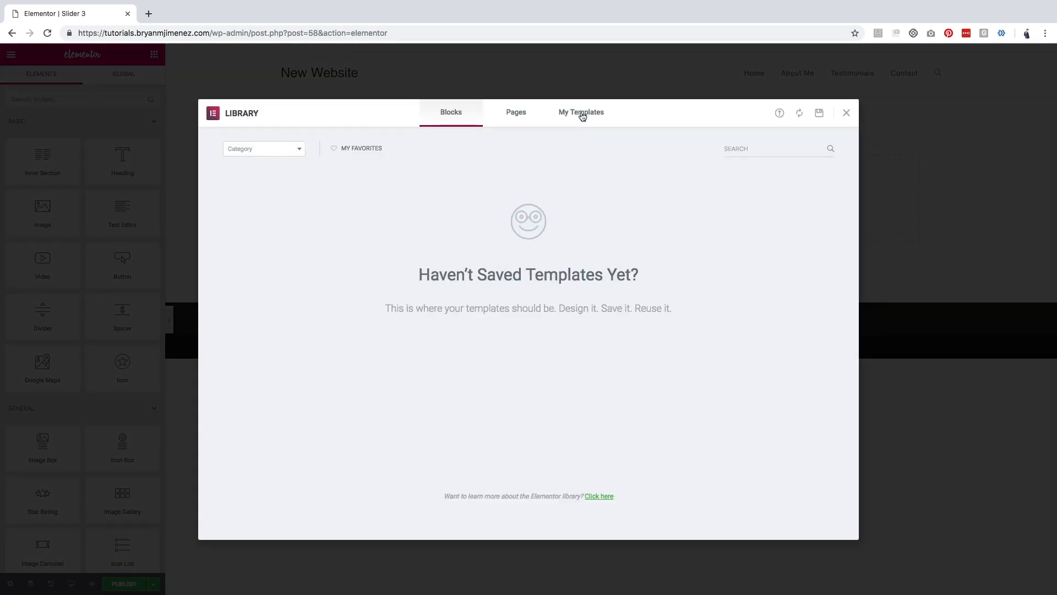
left_click(582, 115)
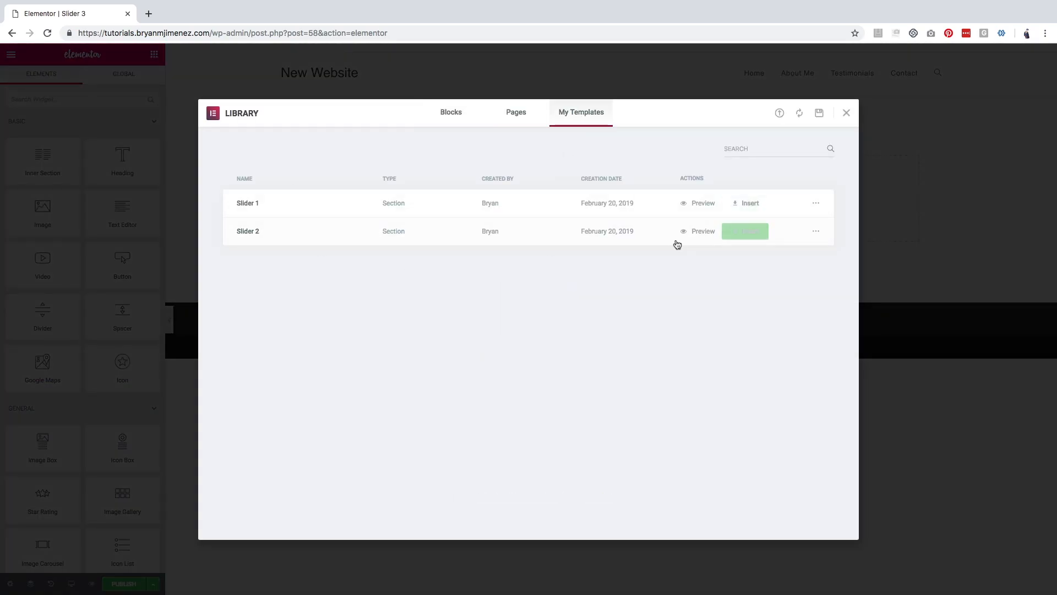
left_click(750, 233)
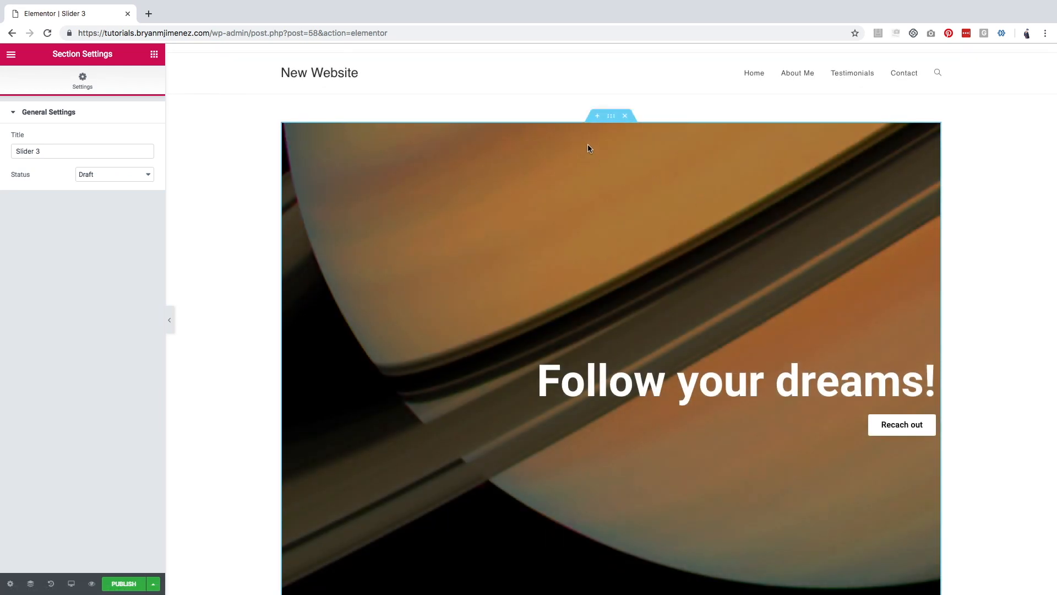
Replace the section's background image with the blue and orange nebula picture from the media library
left_click(611, 115)
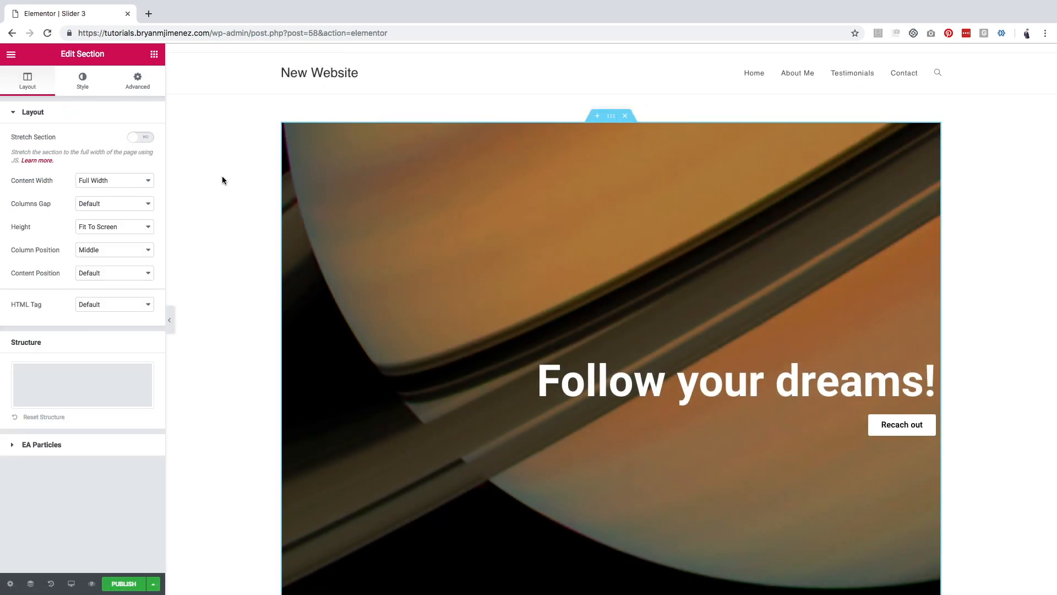
left_click(75, 83)
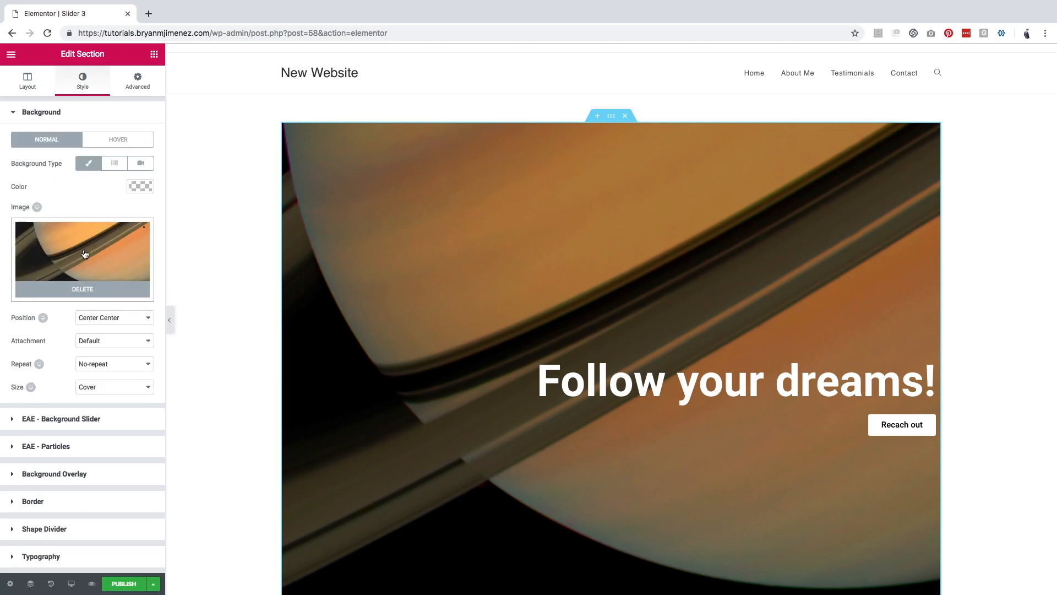
left_click(85, 252)
left_click(240, 208)
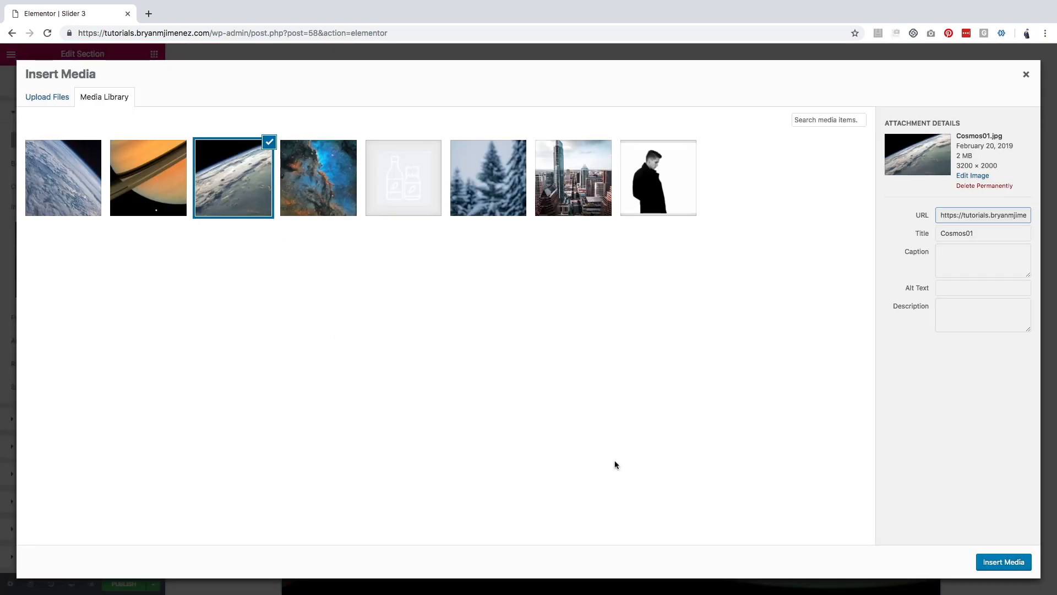
left_click(321, 190)
left_click(994, 560)
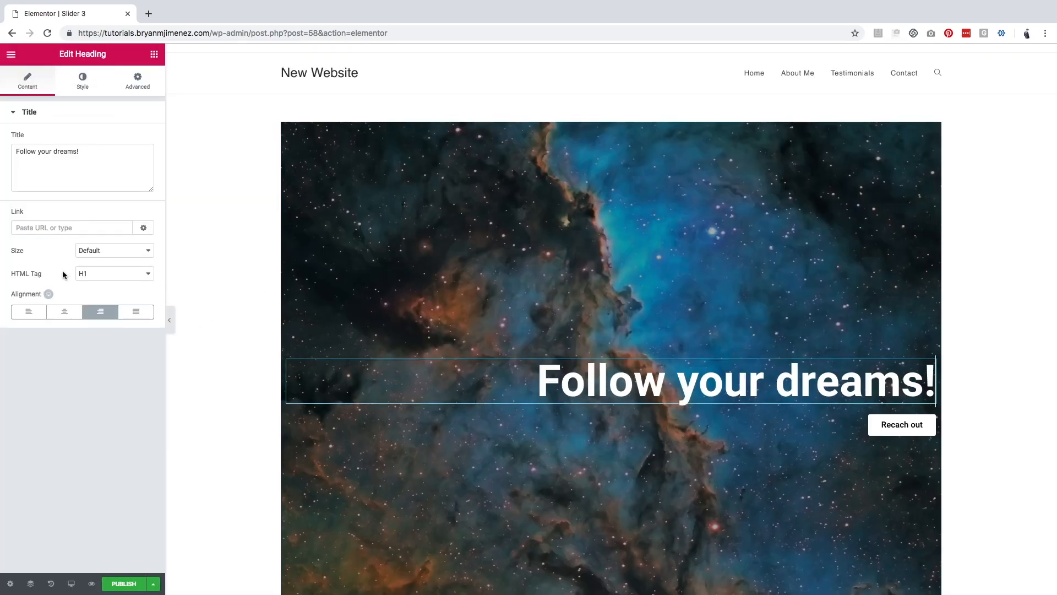
Change the heading text to "The stars is the limit!"
triple_click(80, 152)
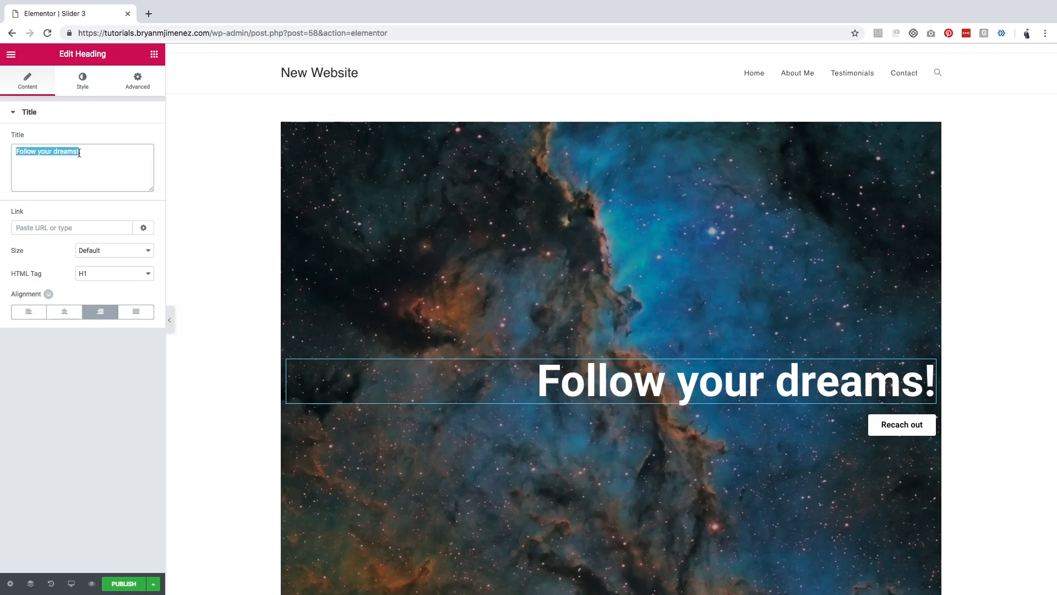
type("The ")
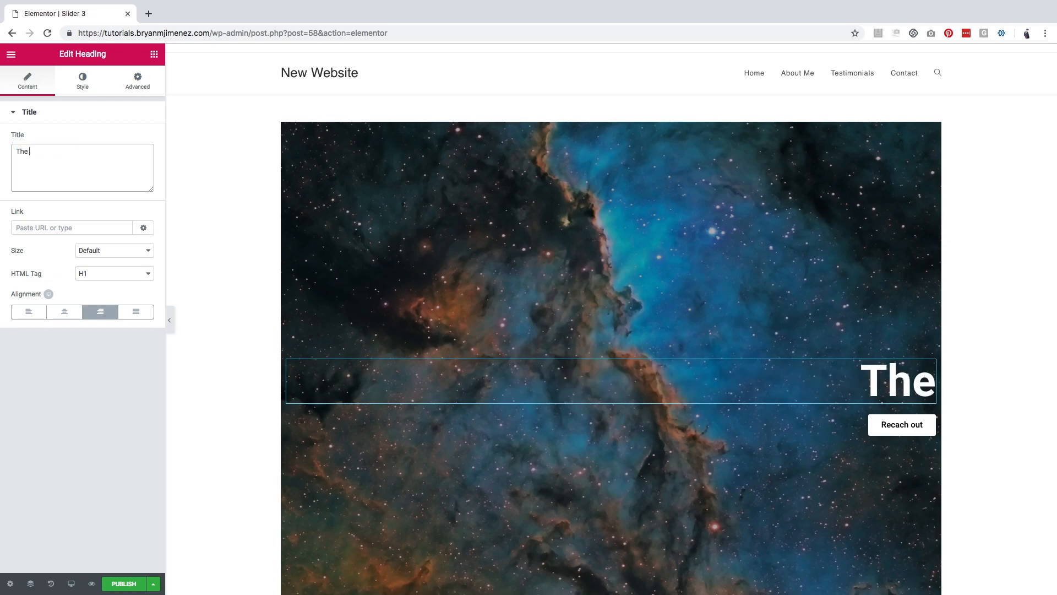
type("stars is")
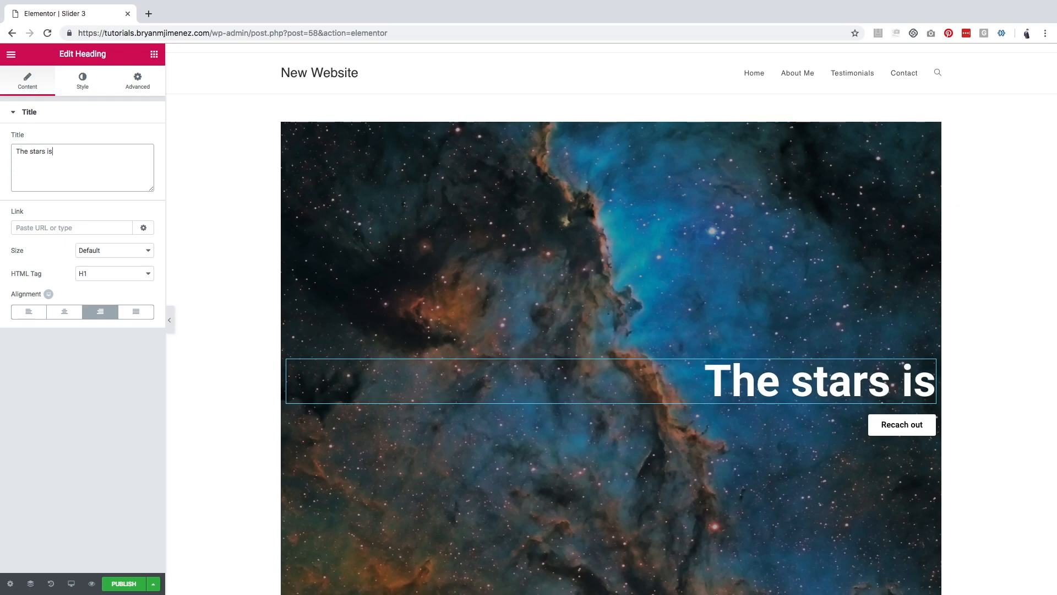
type(" the limit")
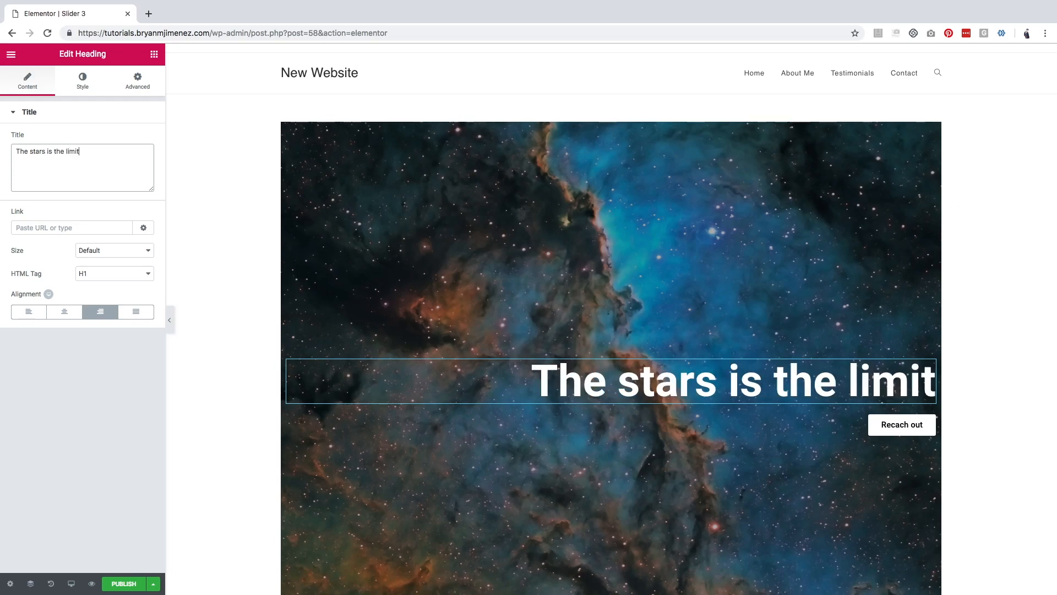
type("!")
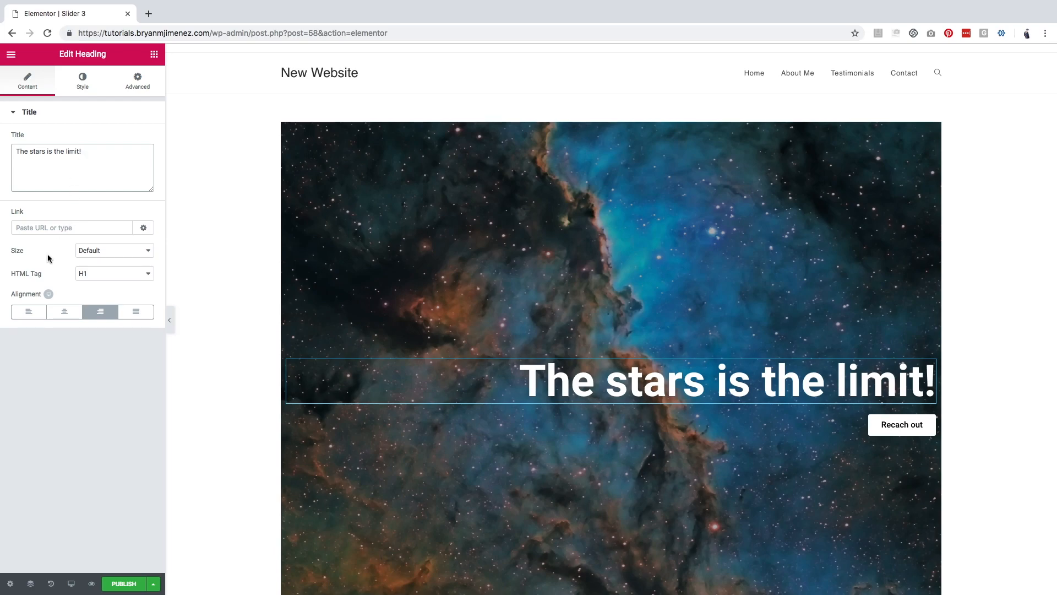
Center-align both the heading and the "Recach out" button in the slider section
left_click(65, 311)
left_click(895, 435)
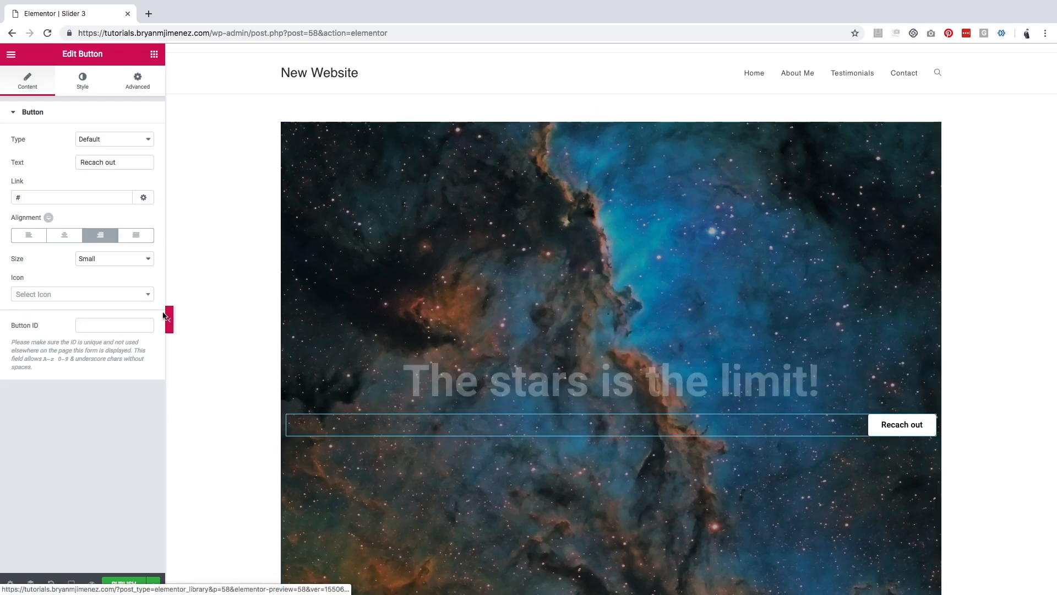
left_click(75, 237)
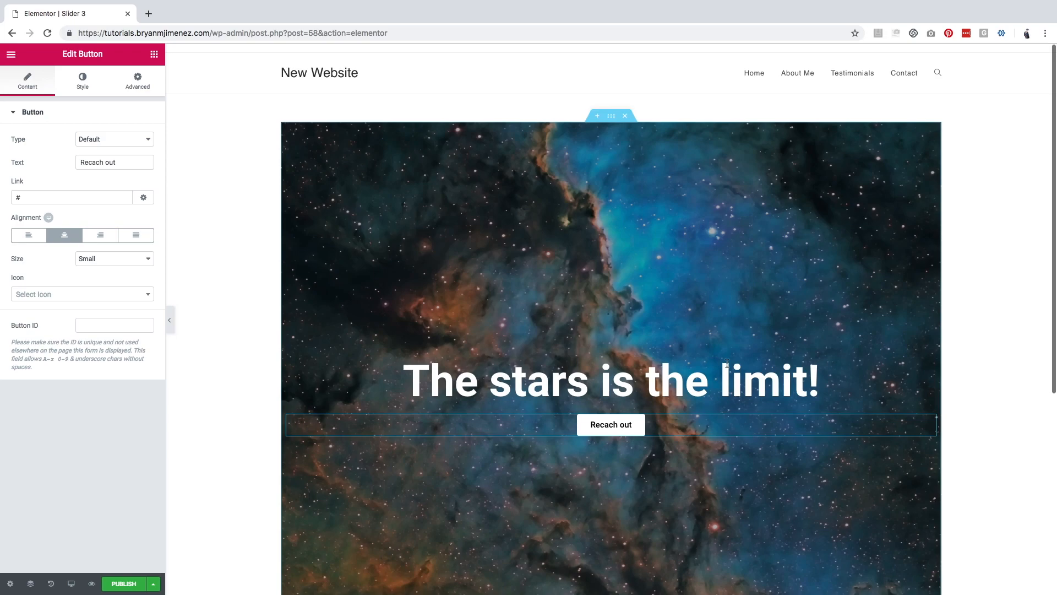
scroll(546, 303, "down", 2)
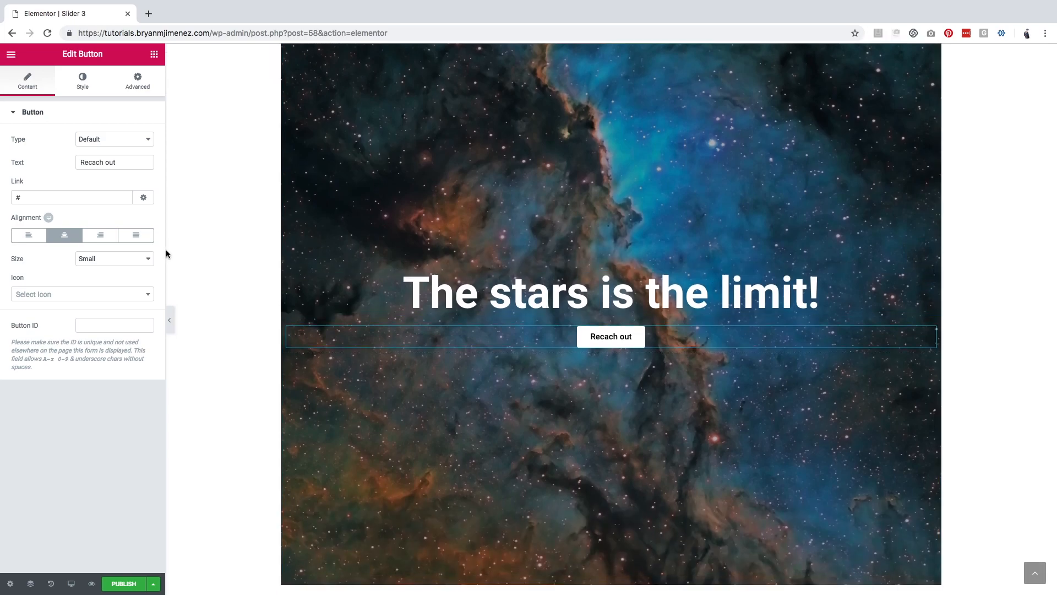
Publish the "Slider 3" template and exit the editor to the WordPress dashboard
left_click(124, 584)
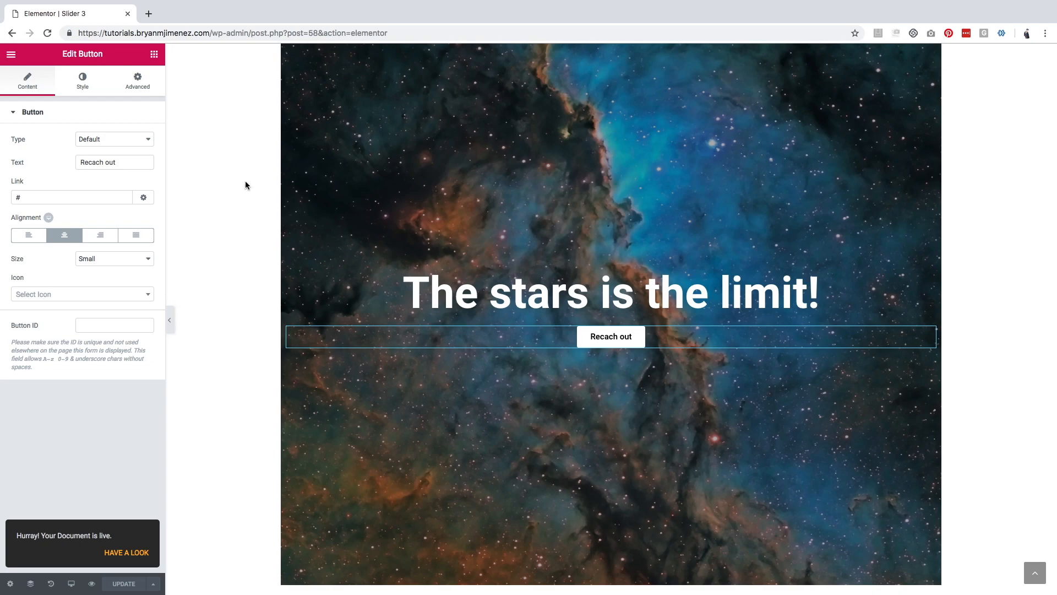
scroll(246, 186, "down", 1)
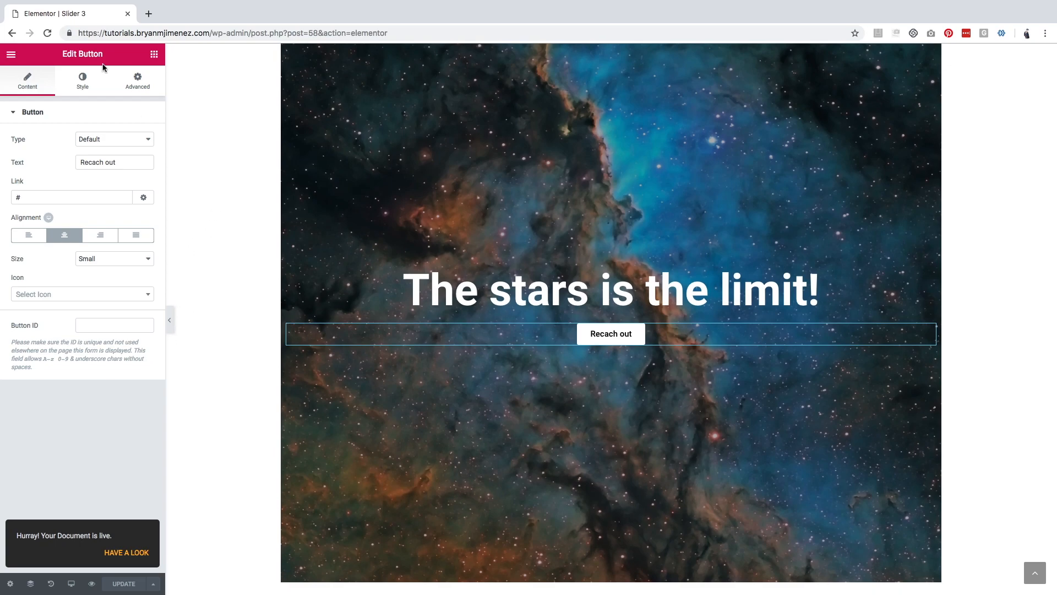
left_click(10, 55)
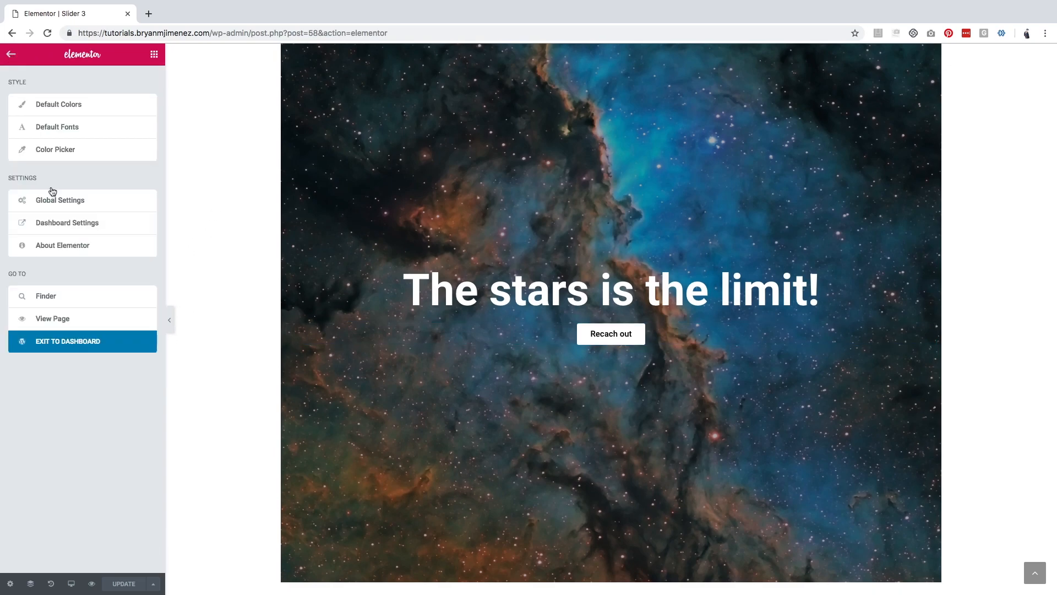
left_click(87, 342)
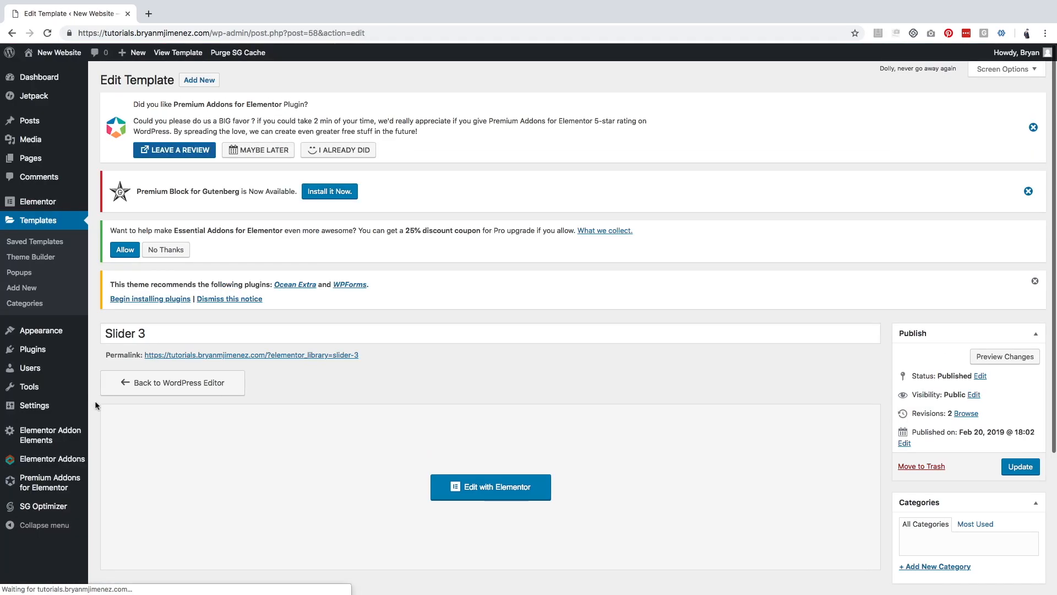
Create a new page titled "Home" and open it for editing with Elementor
mouse_move(36, 160)
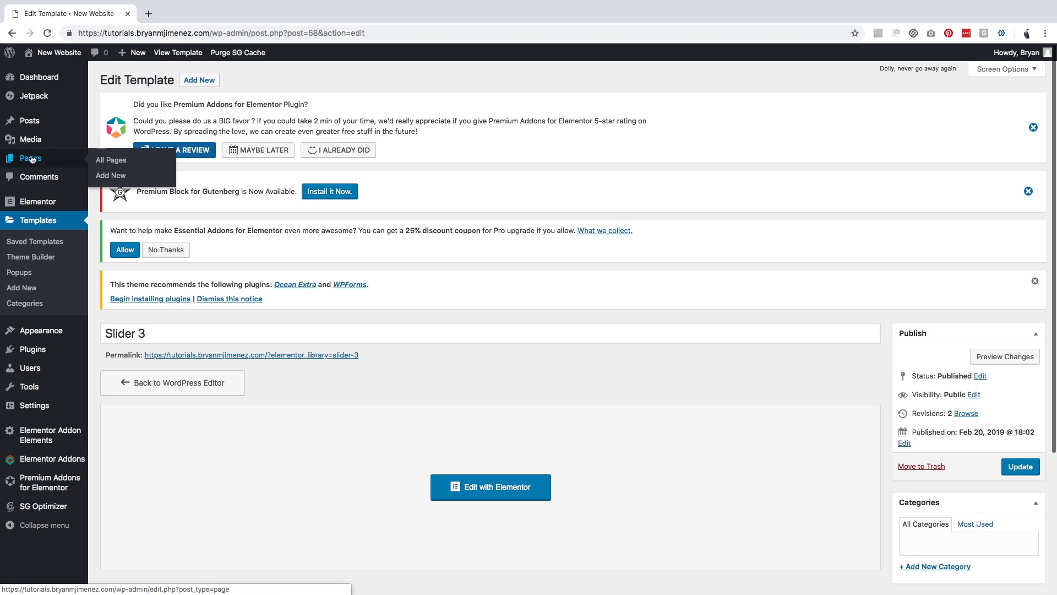
left_click(111, 176)
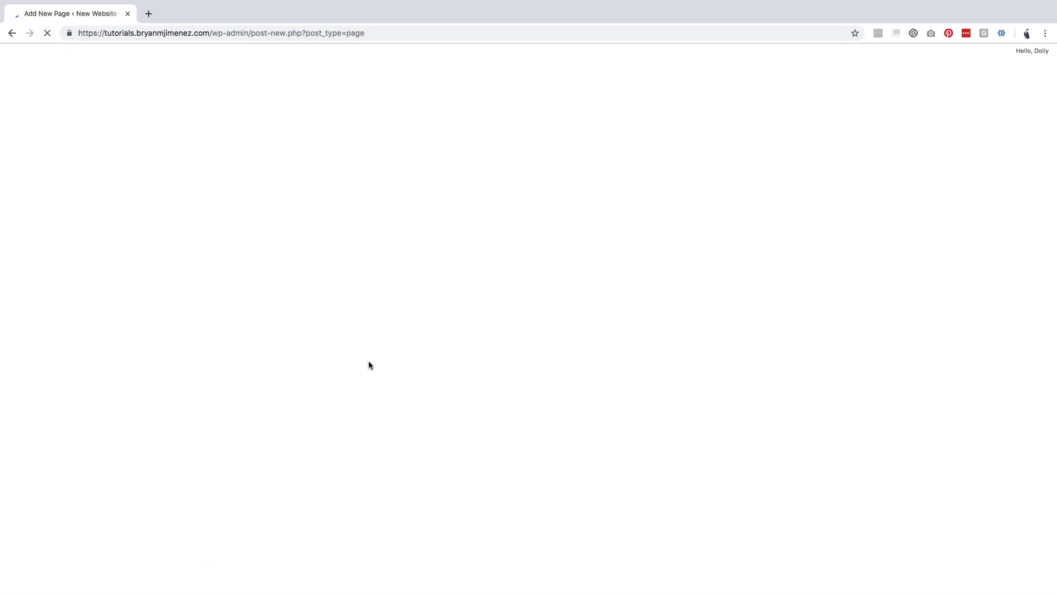
left_click(353, 144)
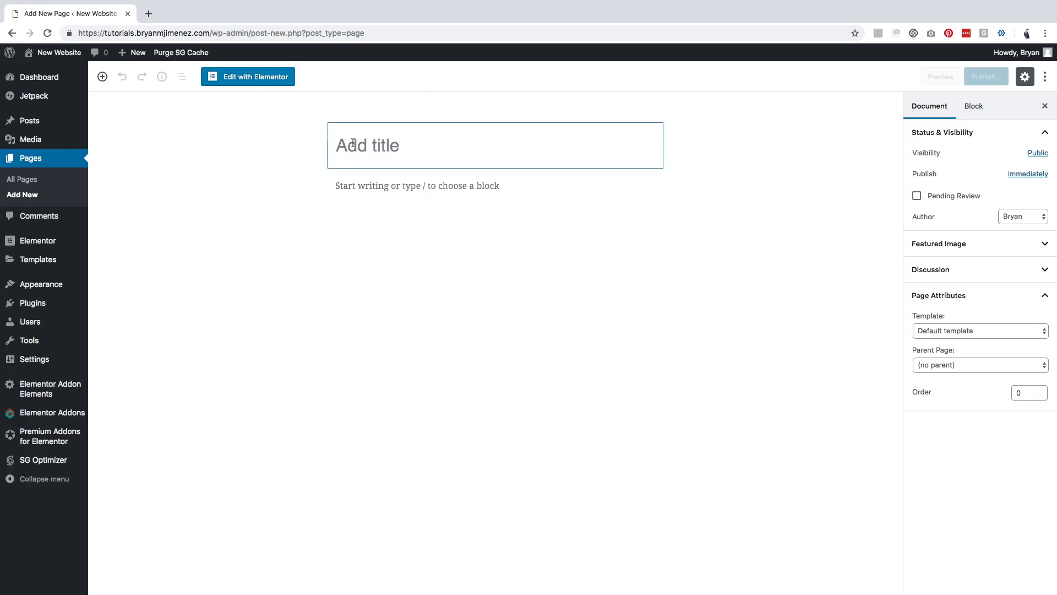
type("Home")
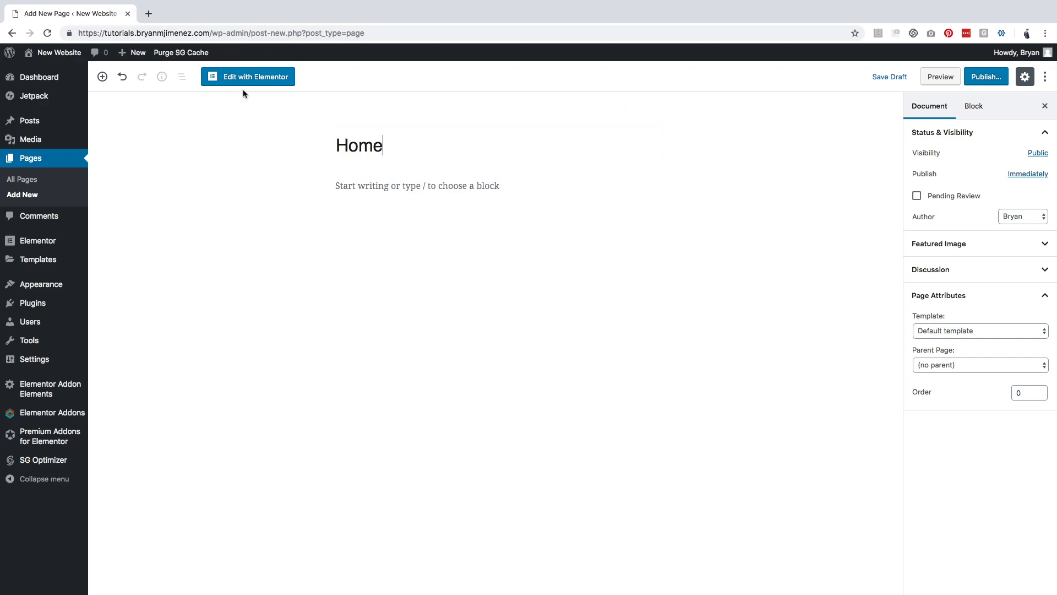
left_click(245, 79)
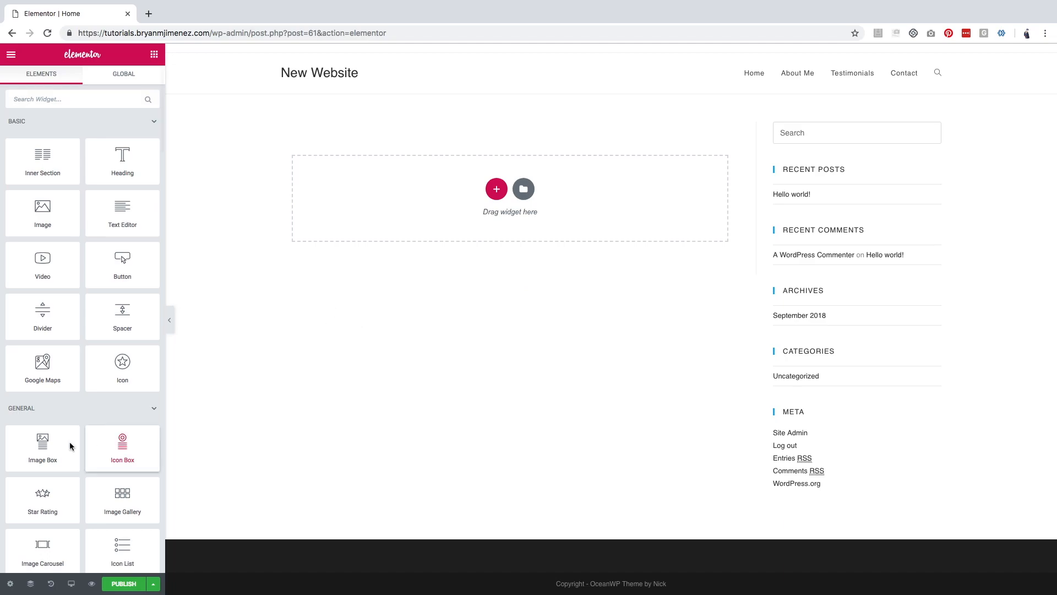
Set the Home page's layout to Elementor Full Width
left_click(10, 584)
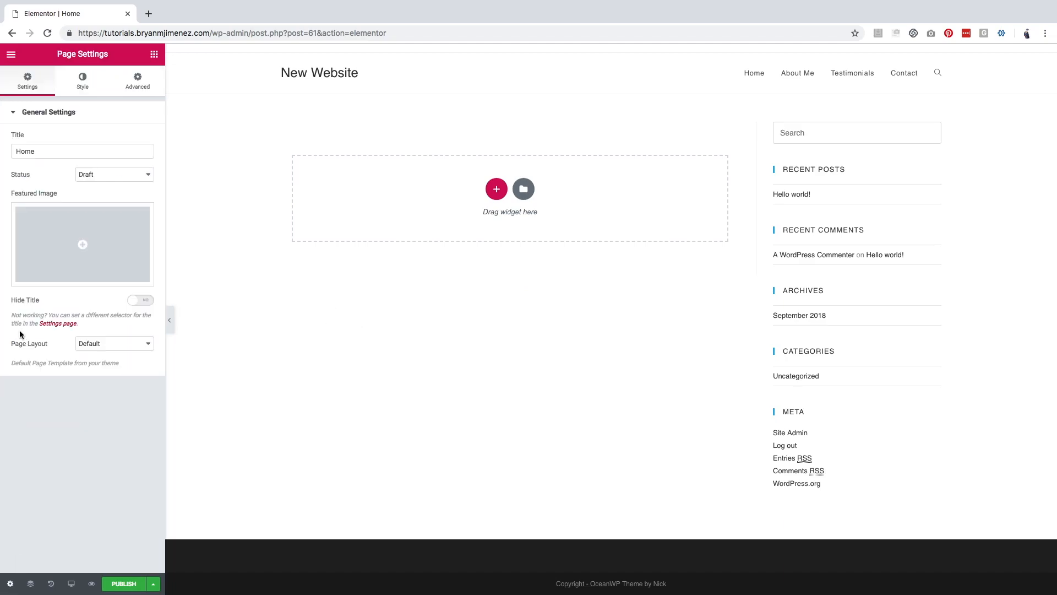
left_click(134, 345)
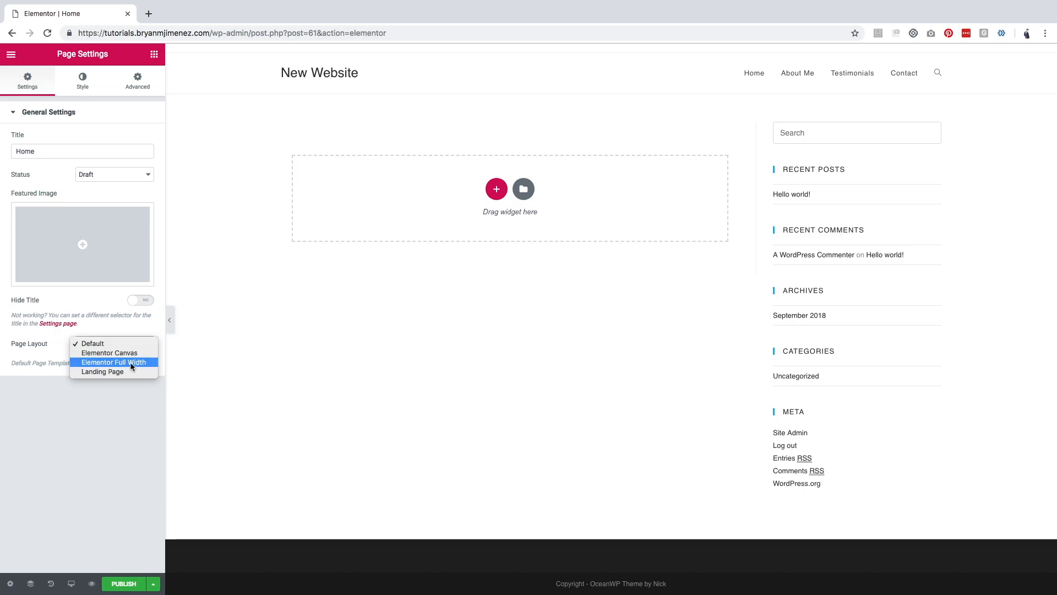
left_click(134, 362)
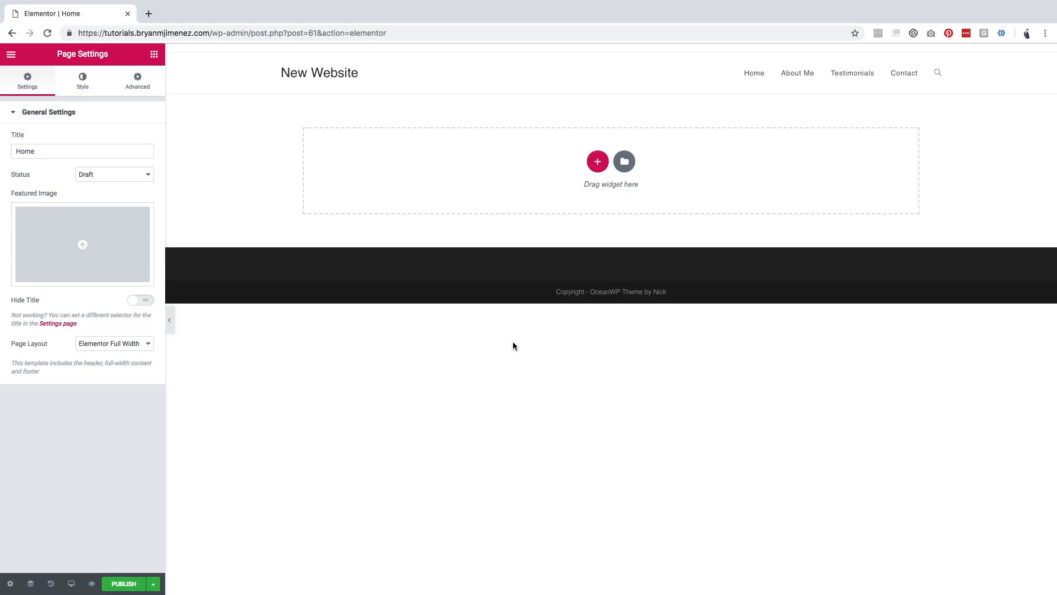
Add a single-column section with Full Width content and its height set to Fit To Screen
left_click(598, 159)
left_click(469, 196)
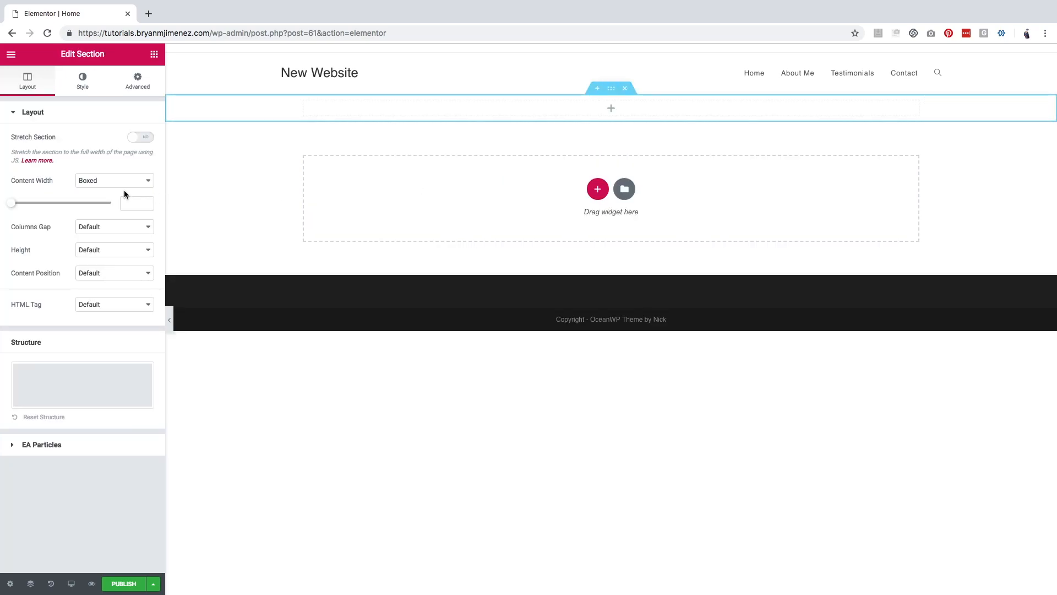
left_click(101, 181)
left_click(103, 190)
left_click(102, 227)
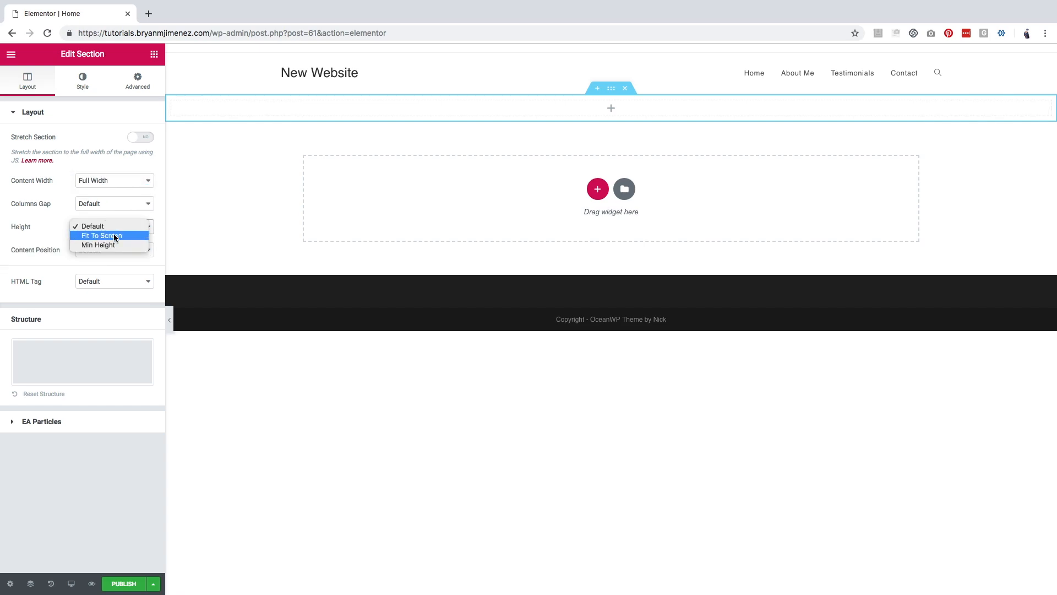
left_click(110, 235)
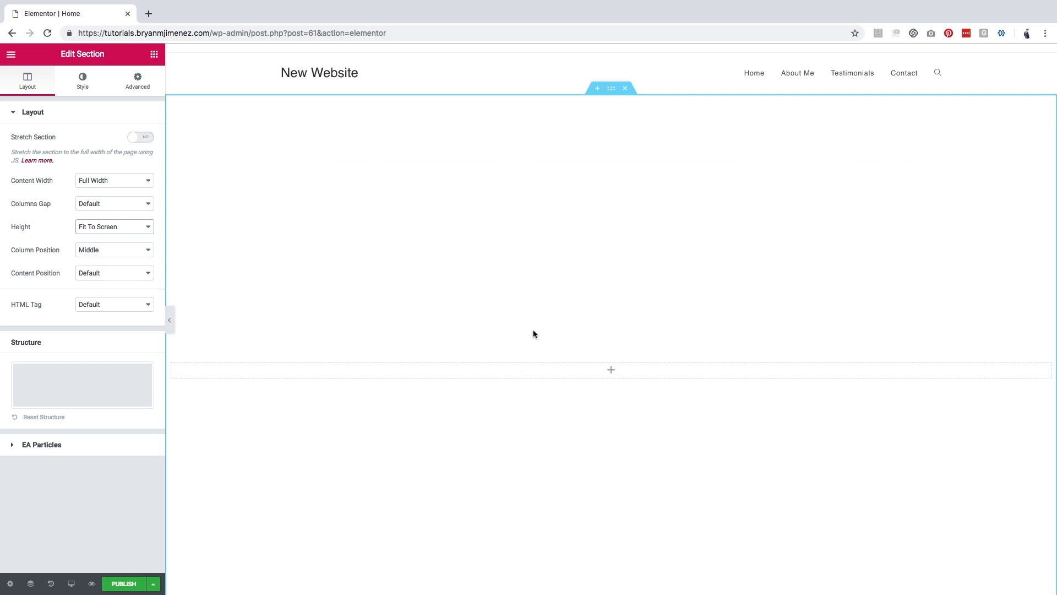
scroll(472, 329, "down", 2)
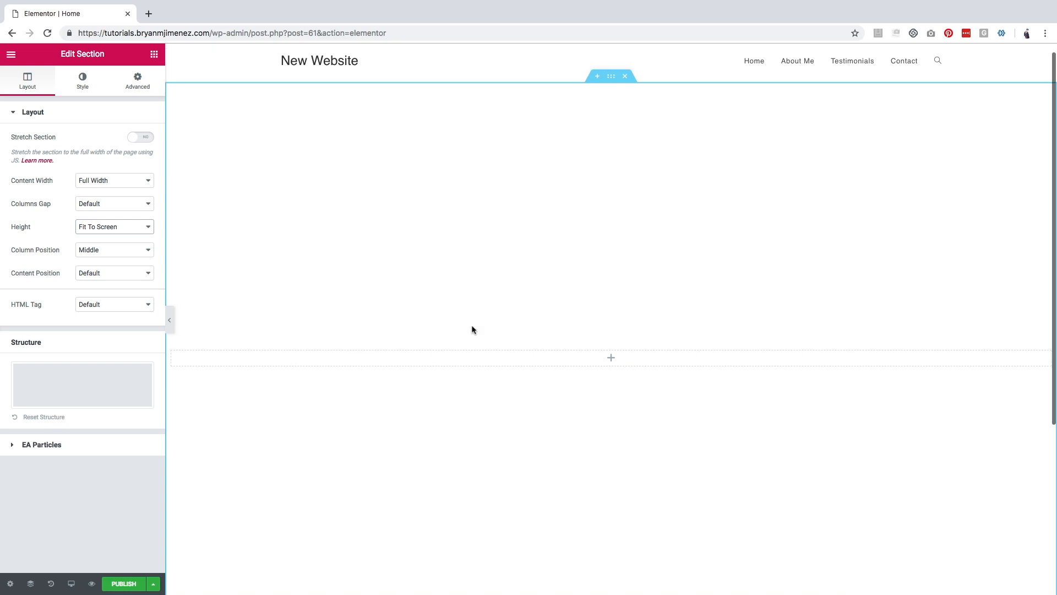
Place a Premium Carousel widget from the Premium Addons group into the empty section
left_click(154, 55)
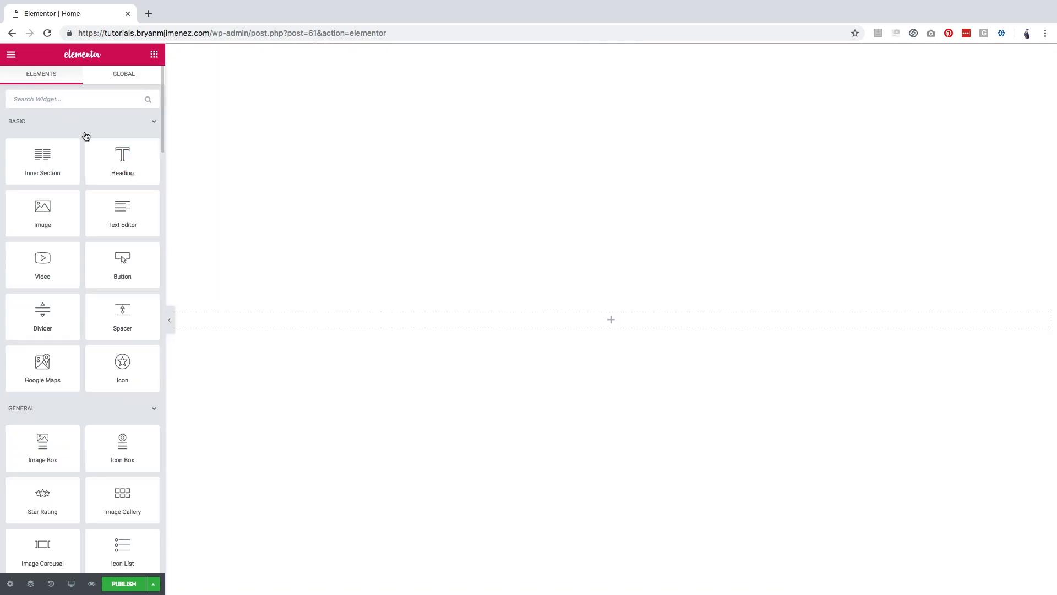
scroll(90, 351, "down", 10)
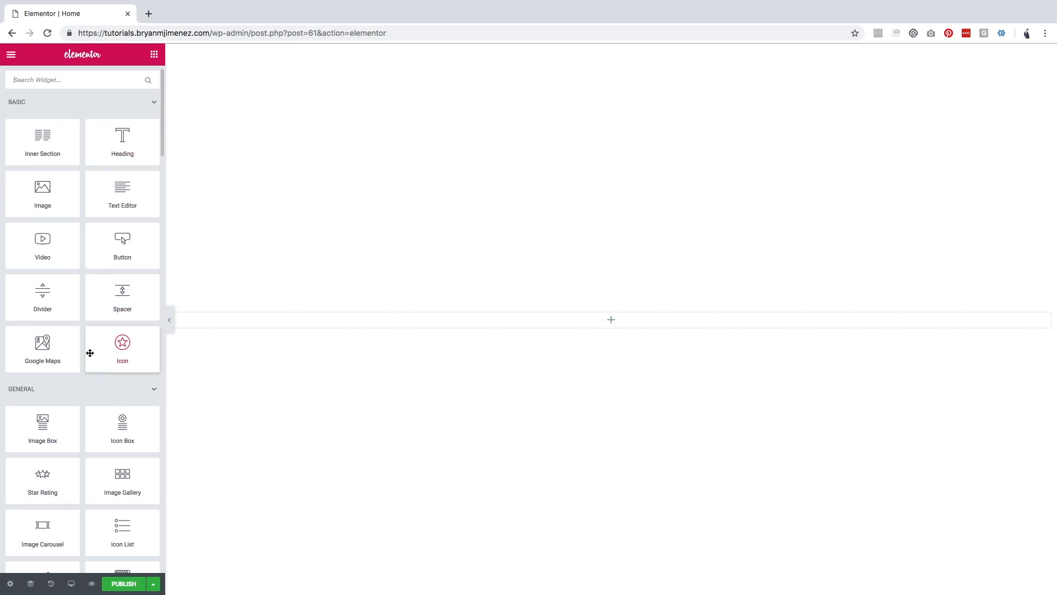
scroll(90, 355, "down", 12)
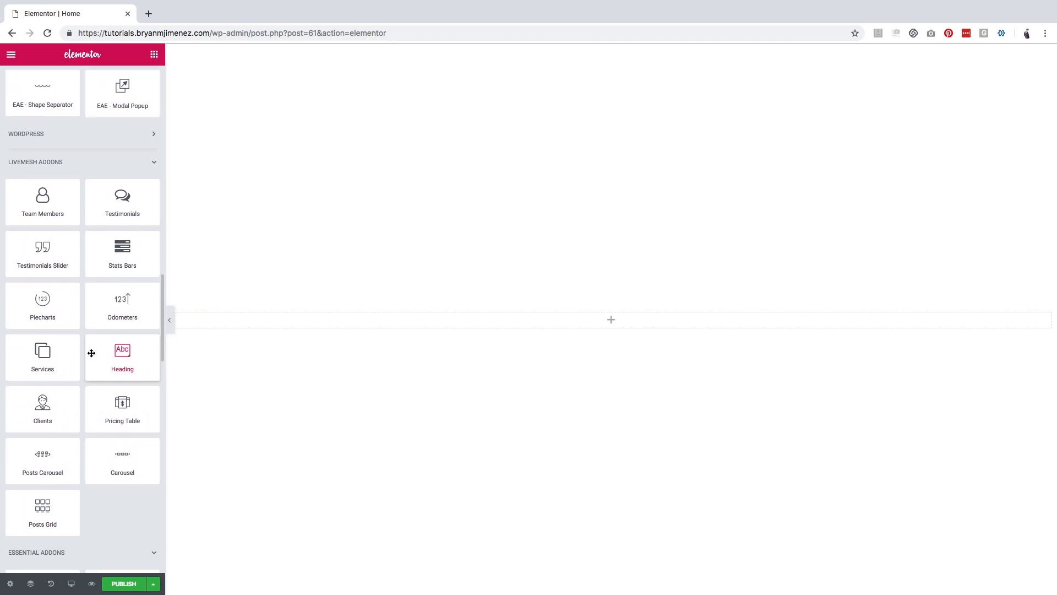
scroll(90, 353, "down", 2)
scroll(91, 353, "down", 5)
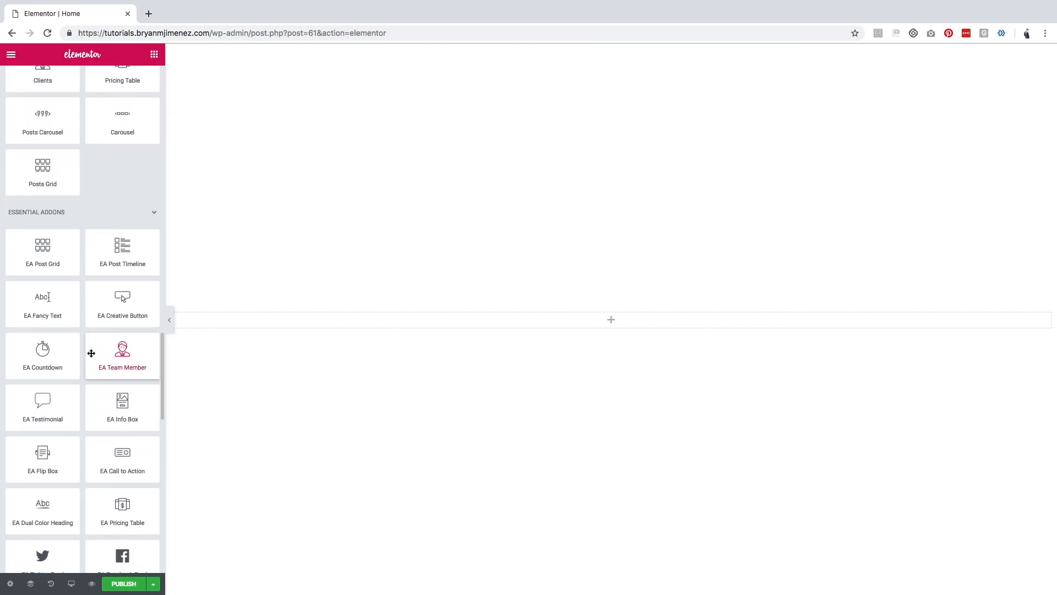
scroll(90, 356, "down", 11)
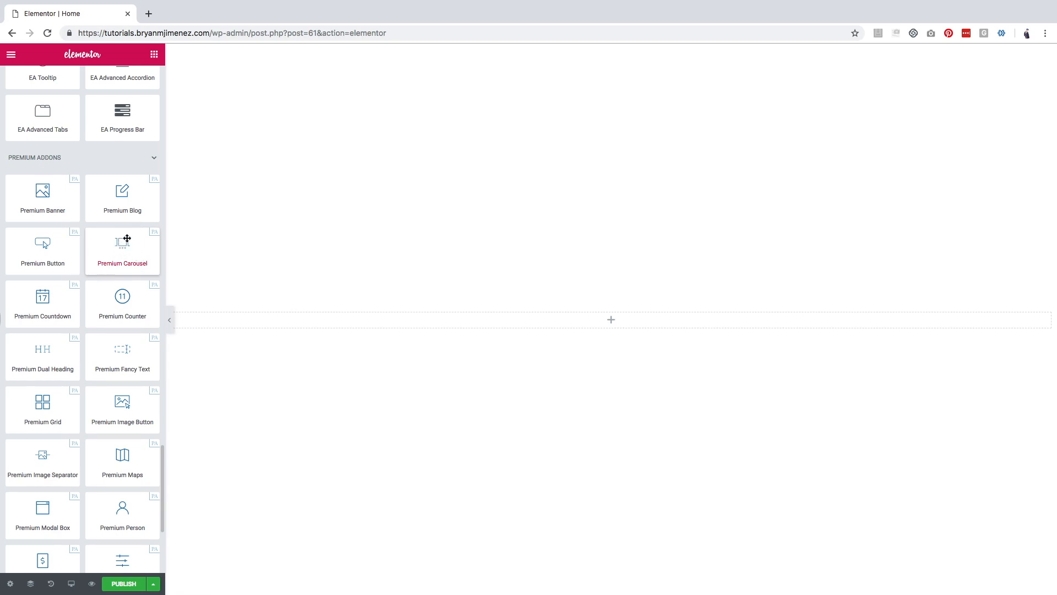
left_click_drag(137, 241, 624, 319)
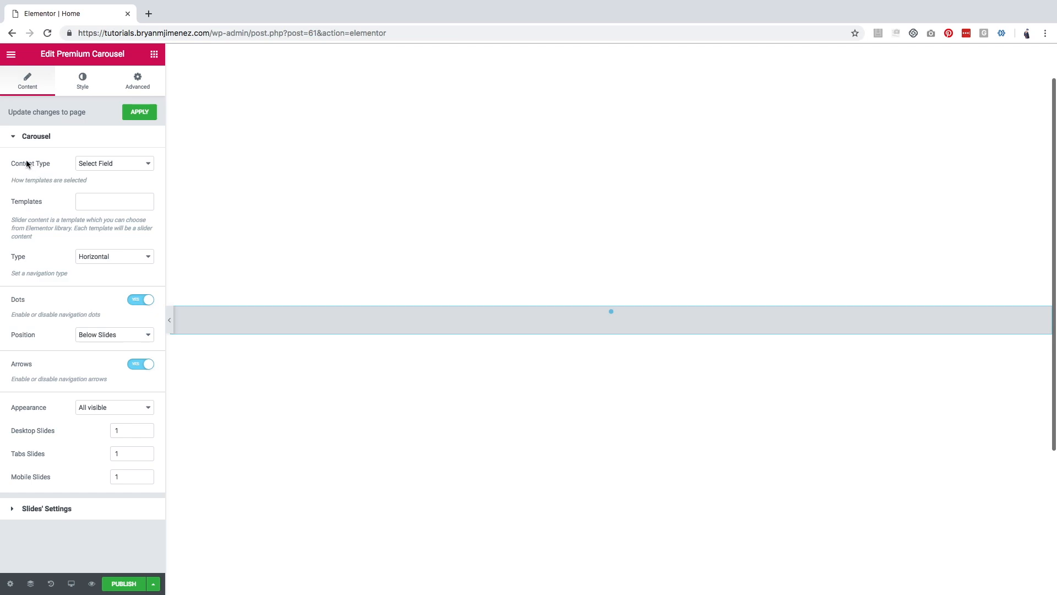
Set the carousel's content type to Repeater and add the "Slider 1" template as its first item
left_click(116, 164)
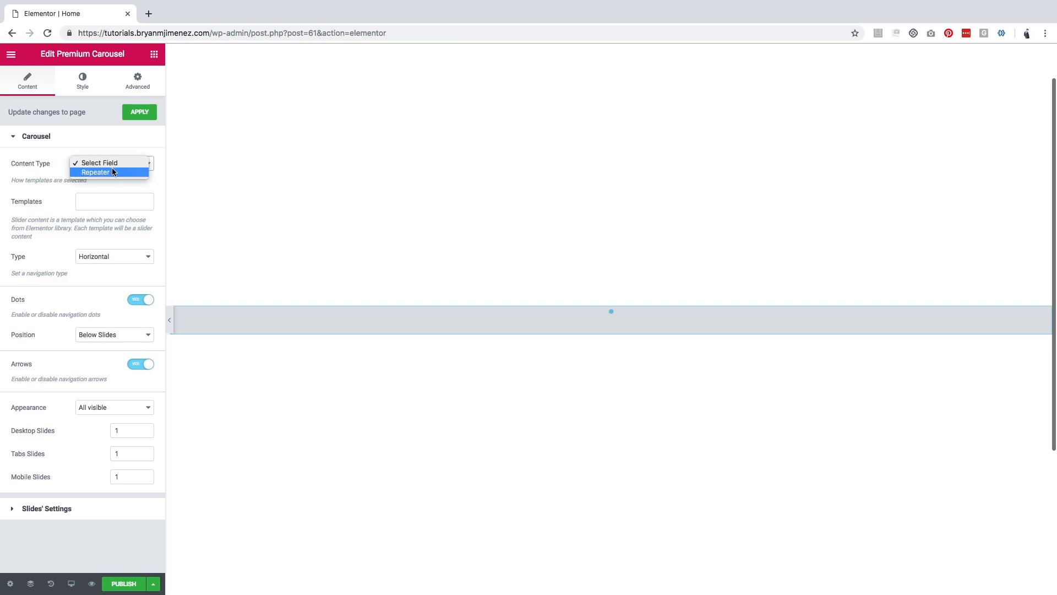
left_click(128, 265)
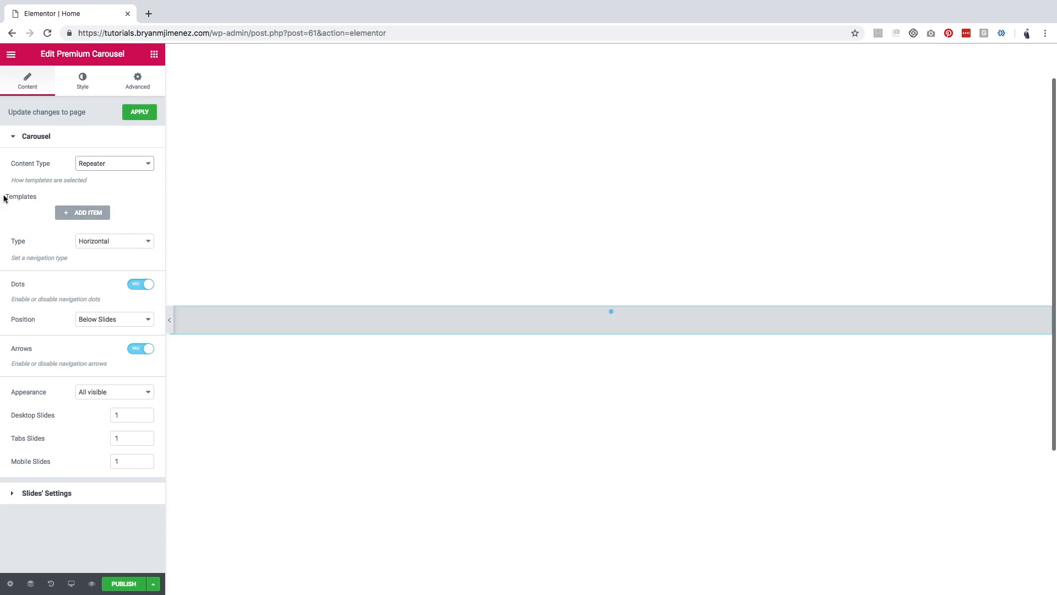
left_click(87, 214)
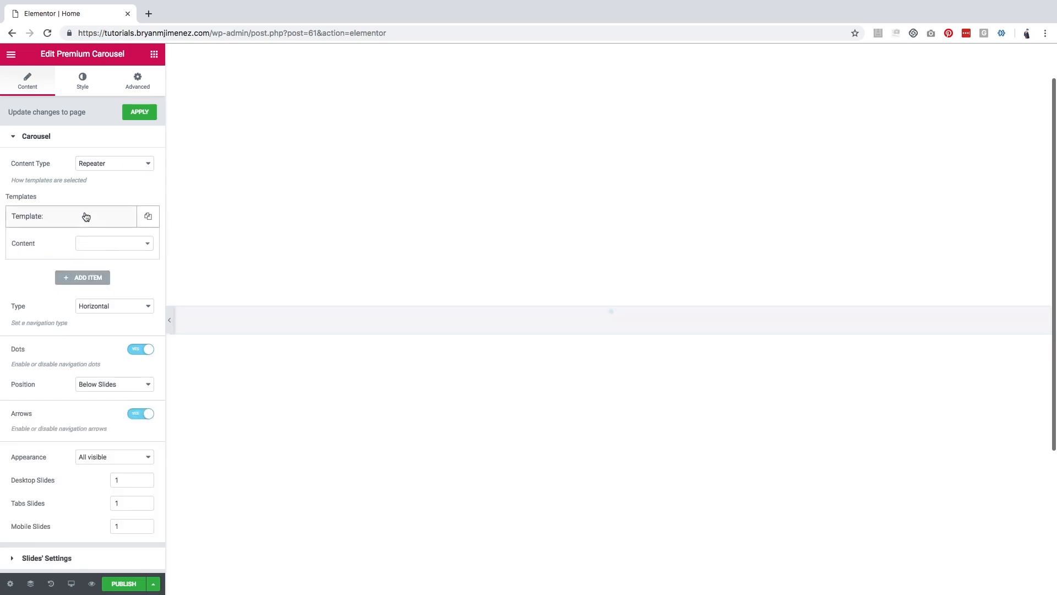
left_click(100, 245)
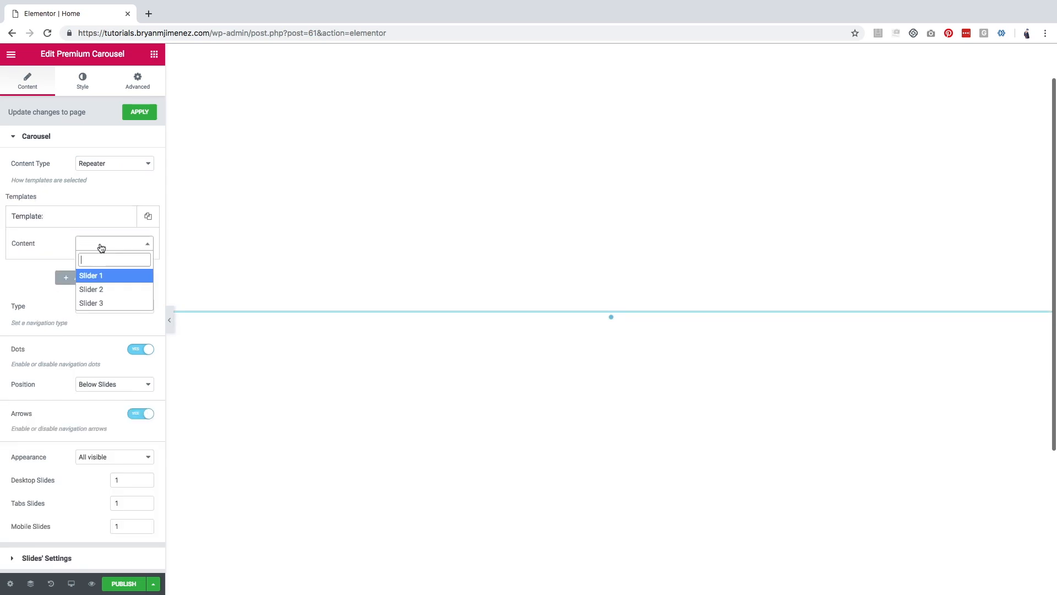
left_click(100, 281)
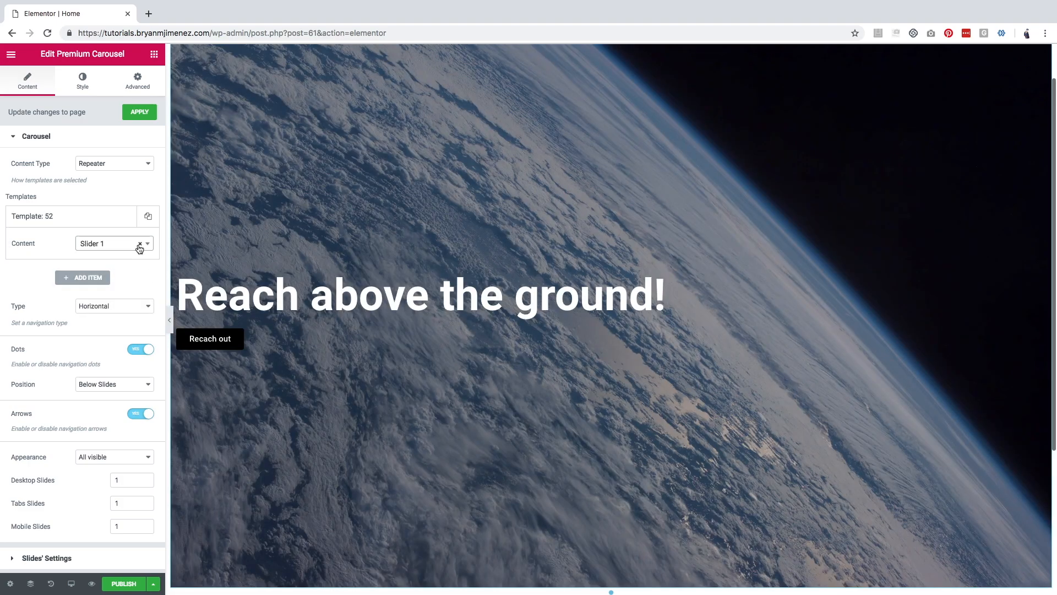
Add two more carousel items using the "Slider 2" and "Slider 3" templates
left_click(86, 279)
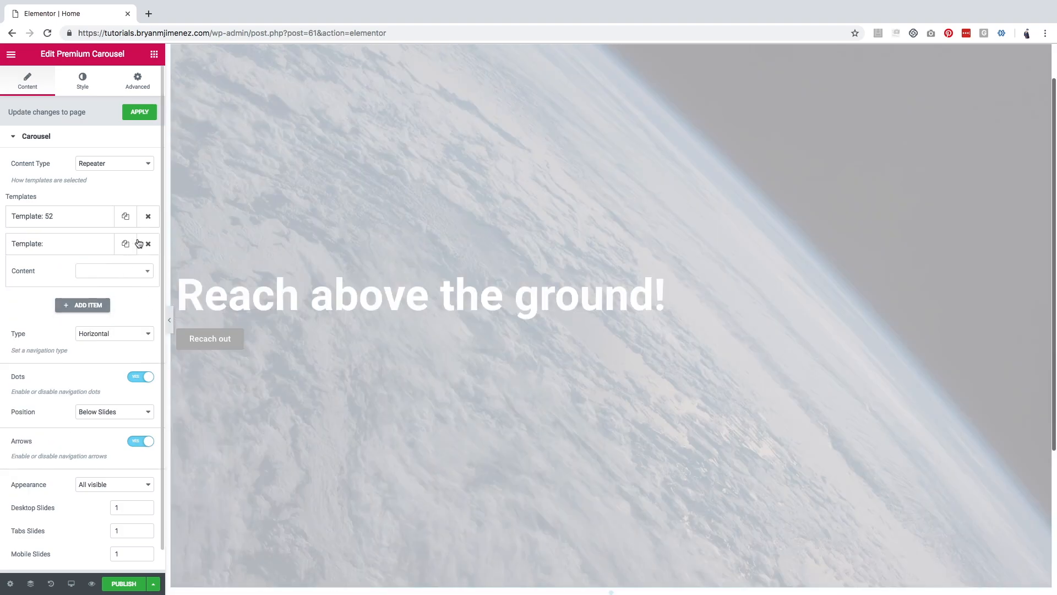
left_click(127, 275)
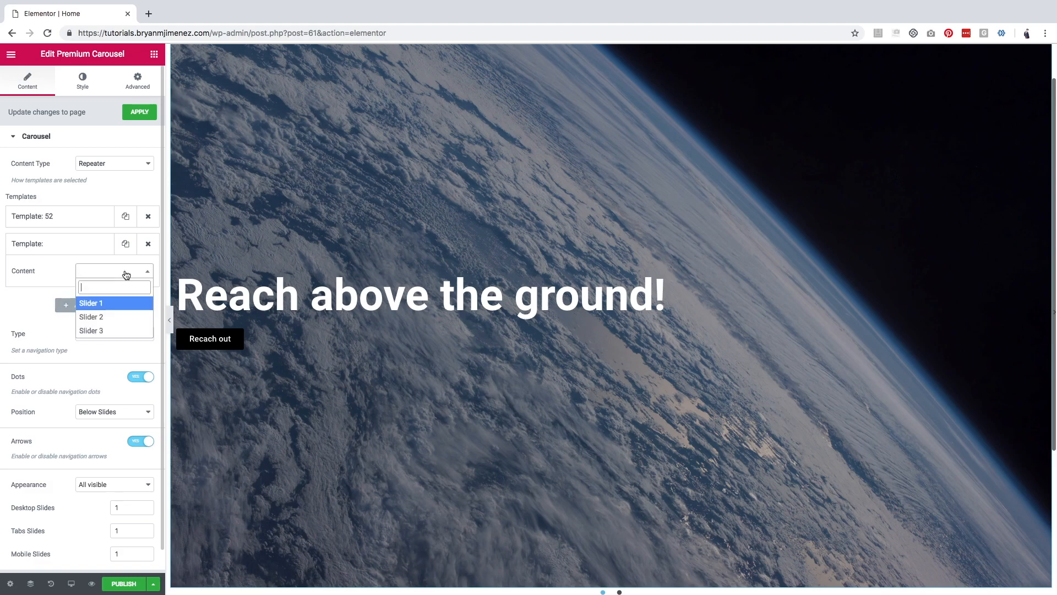
left_click(101, 319)
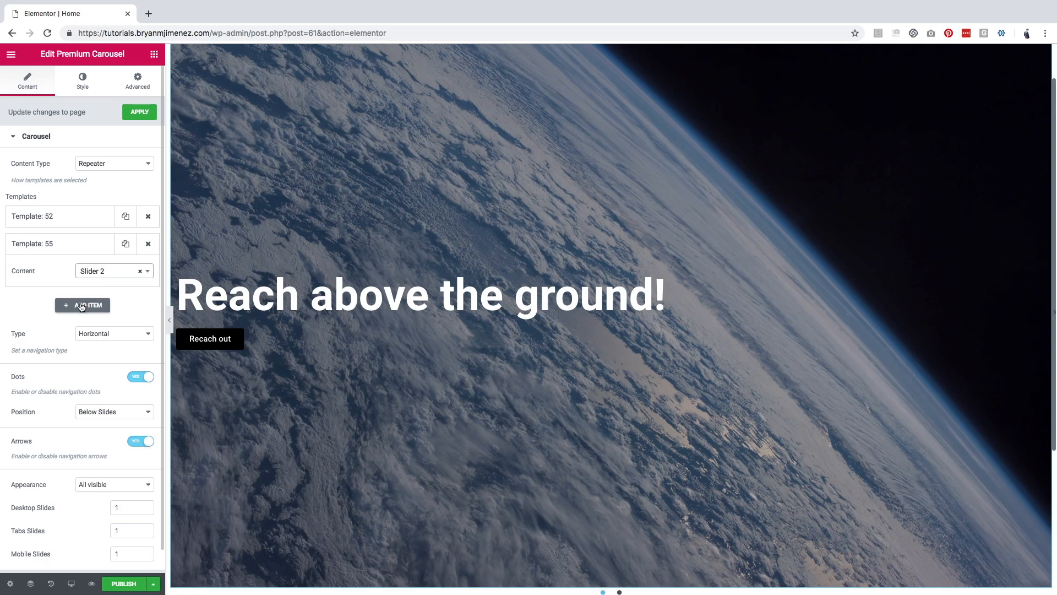
left_click(82, 307)
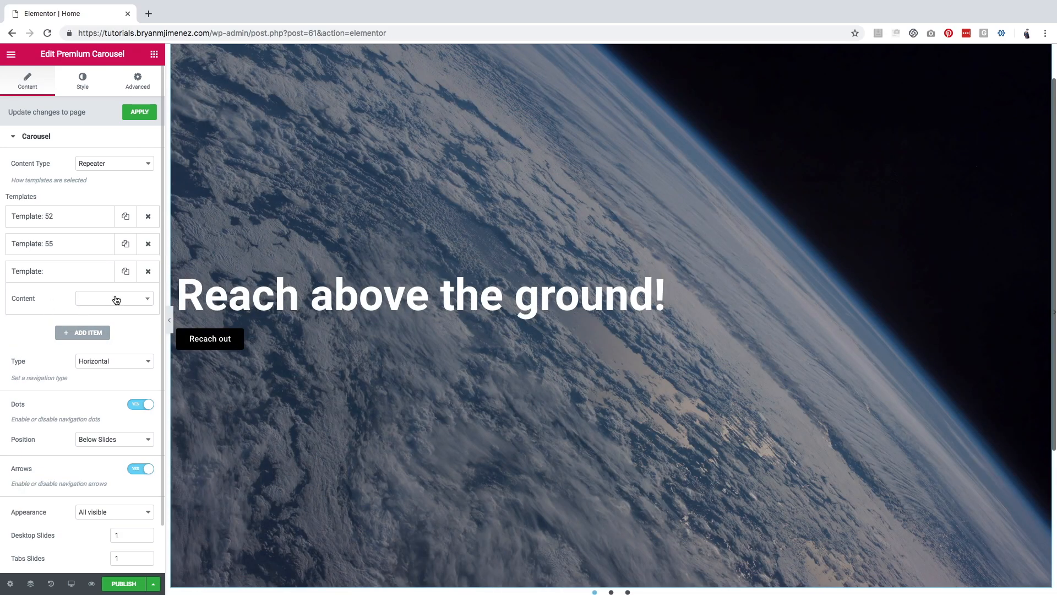
left_click(116, 299)
left_click(105, 361)
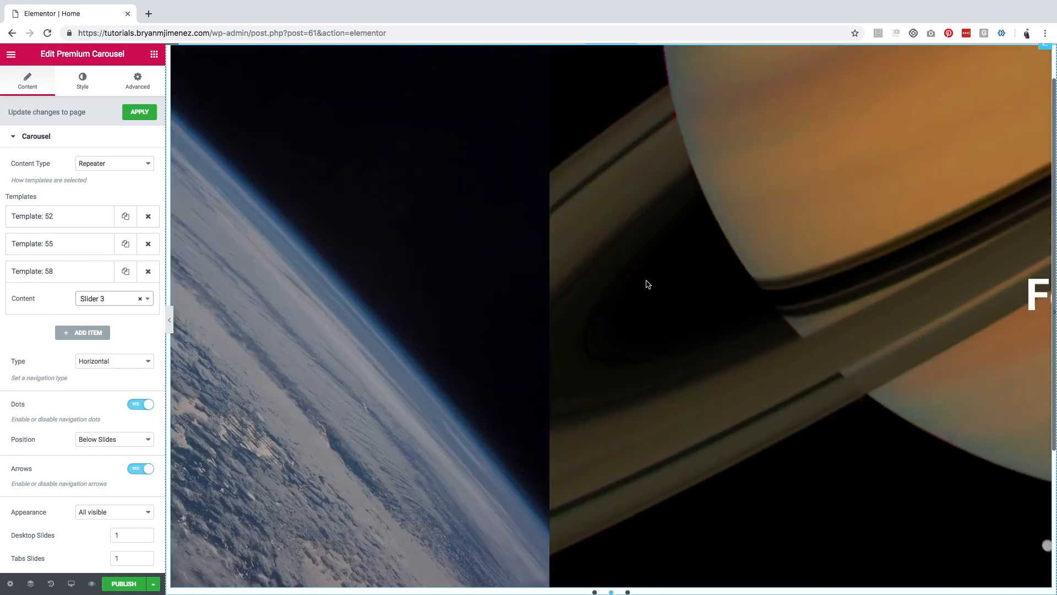
Turn off the carousel's navigation dots and try its previous arrow in the page preview
scroll(510, 327, "up", 2)
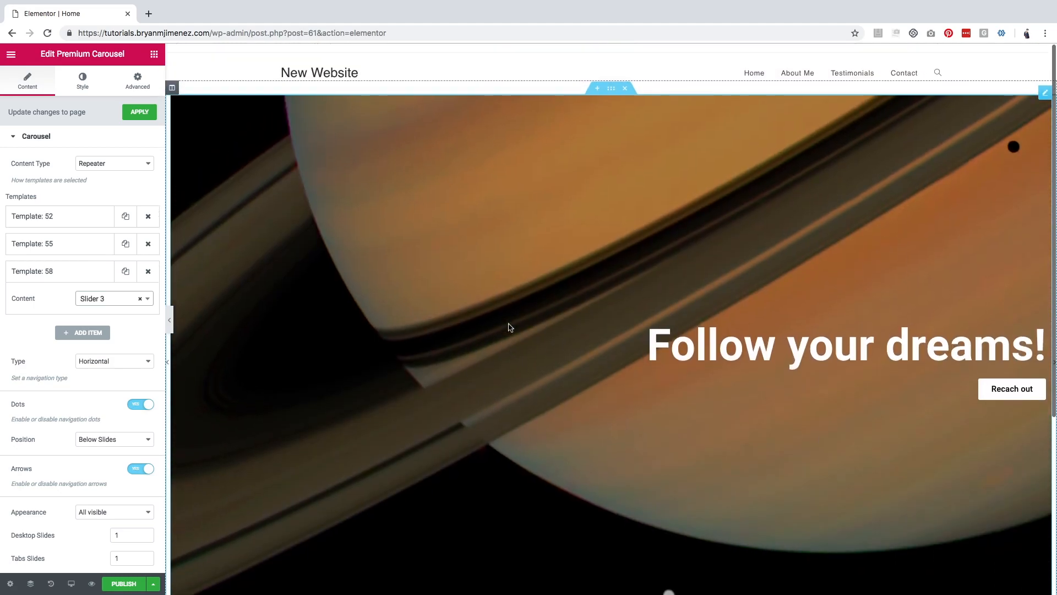
scroll(511, 328, "down", 3)
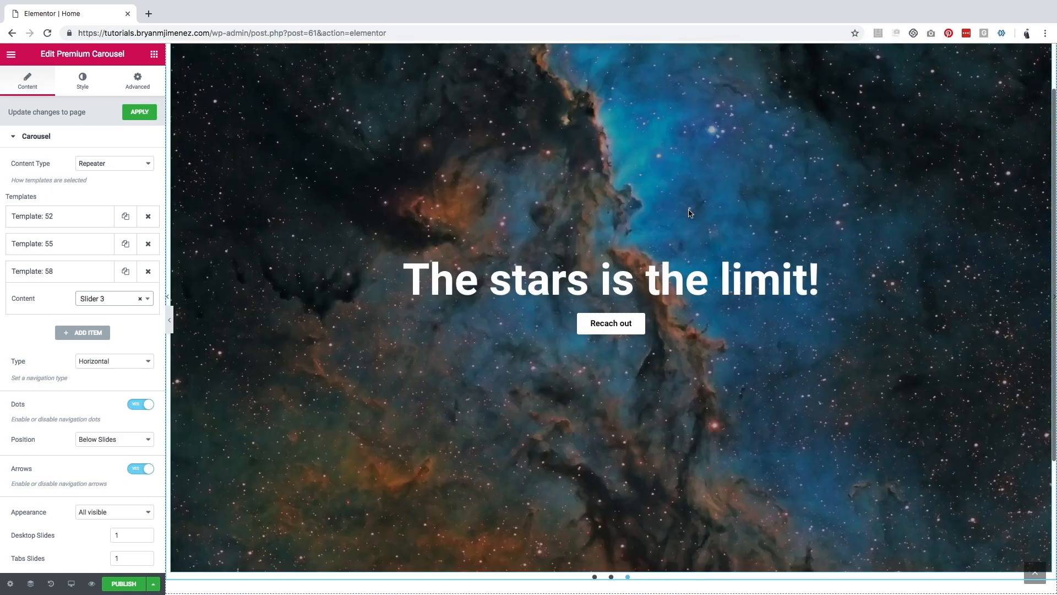
scroll(557, 330, "up", 1)
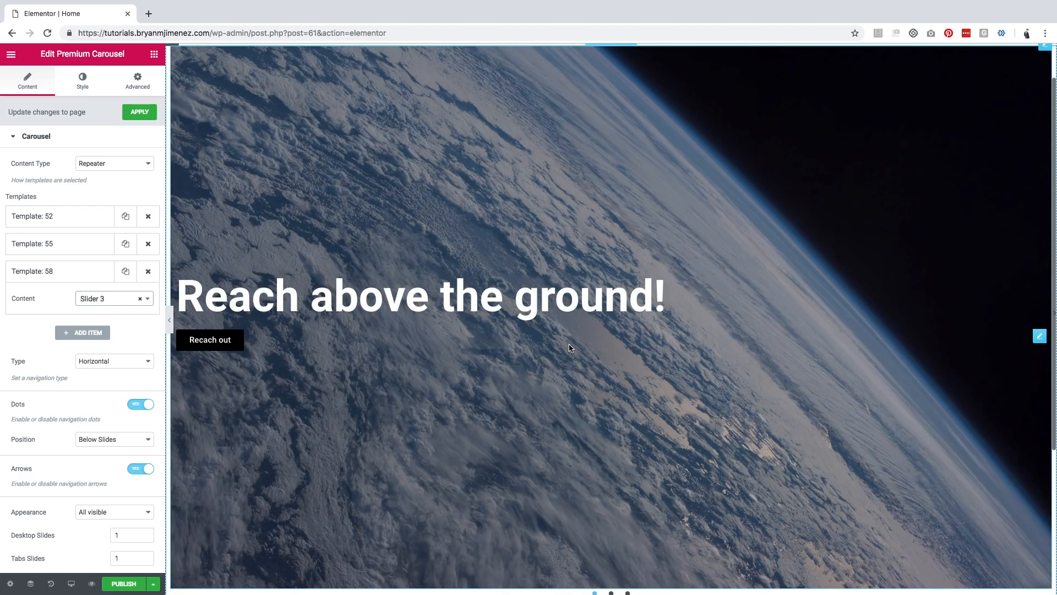
scroll(562, 342, "up", 1)
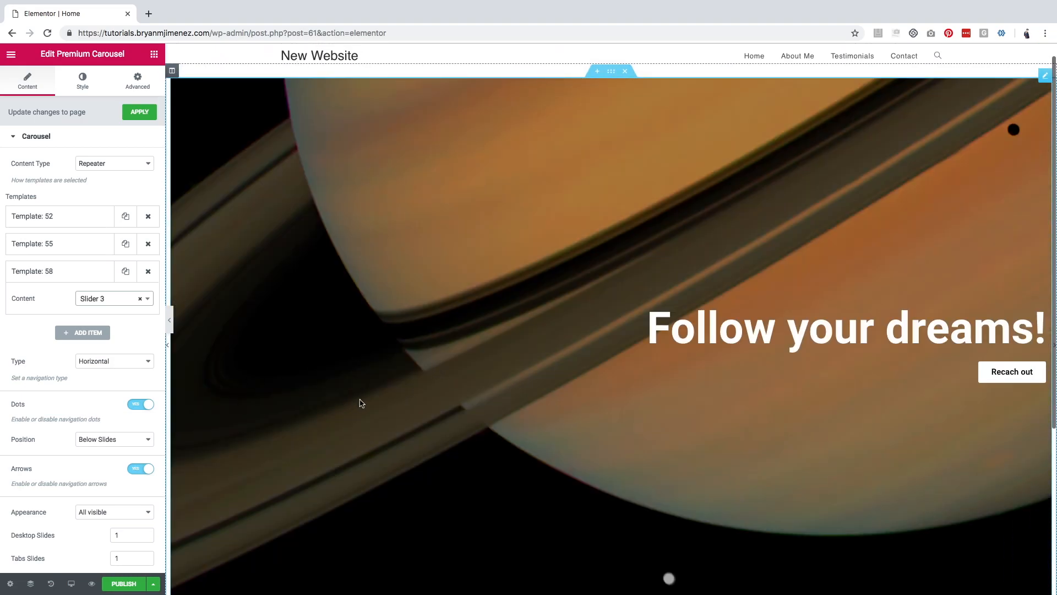
scroll(380, 380, "down", 1)
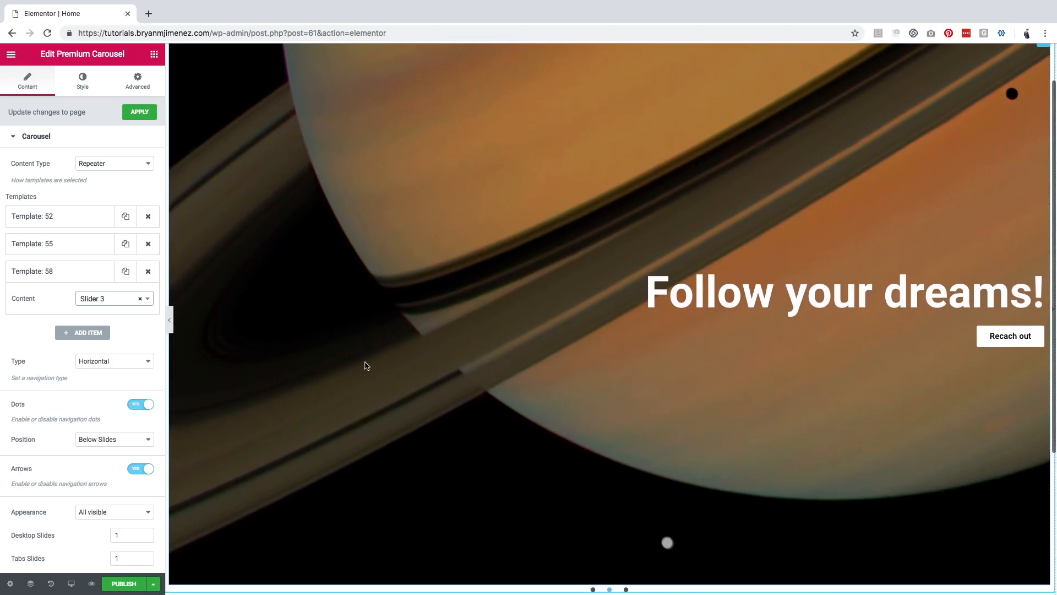
scroll(49, 369, "down", 1)
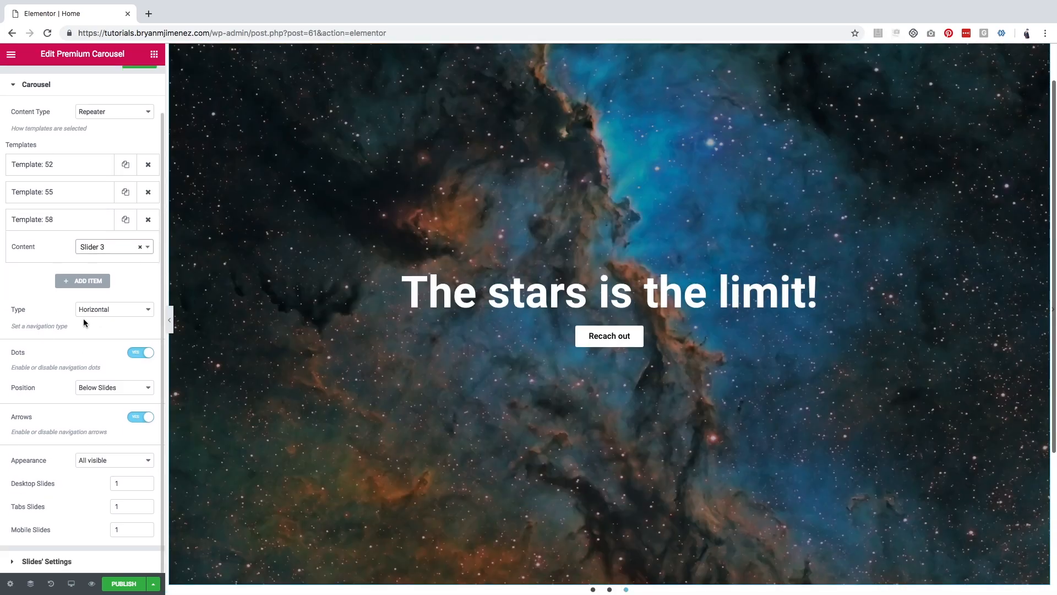
scroll(606, 523, "down", 1)
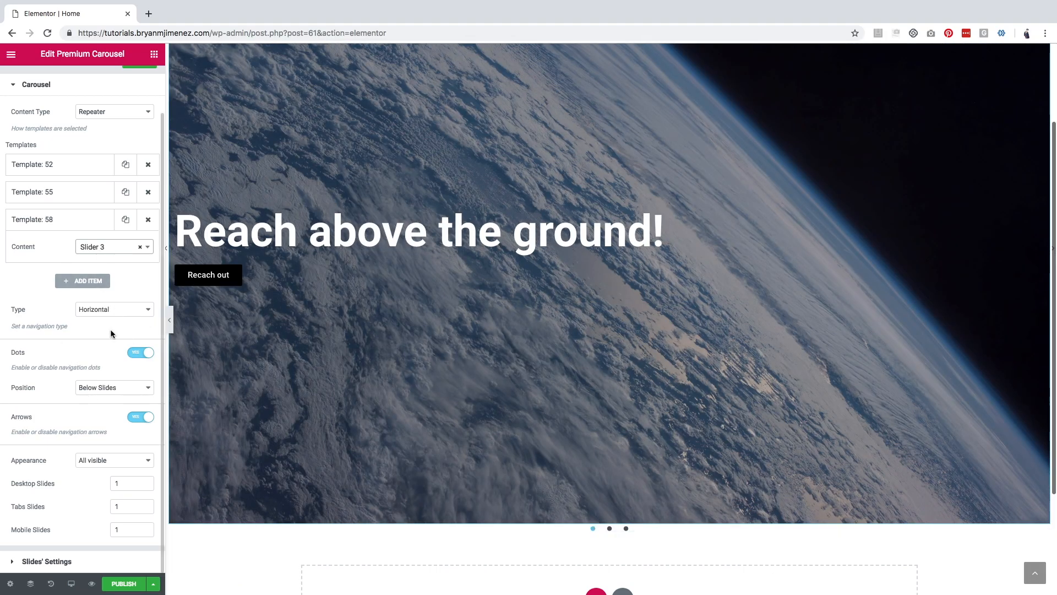
left_click(136, 355)
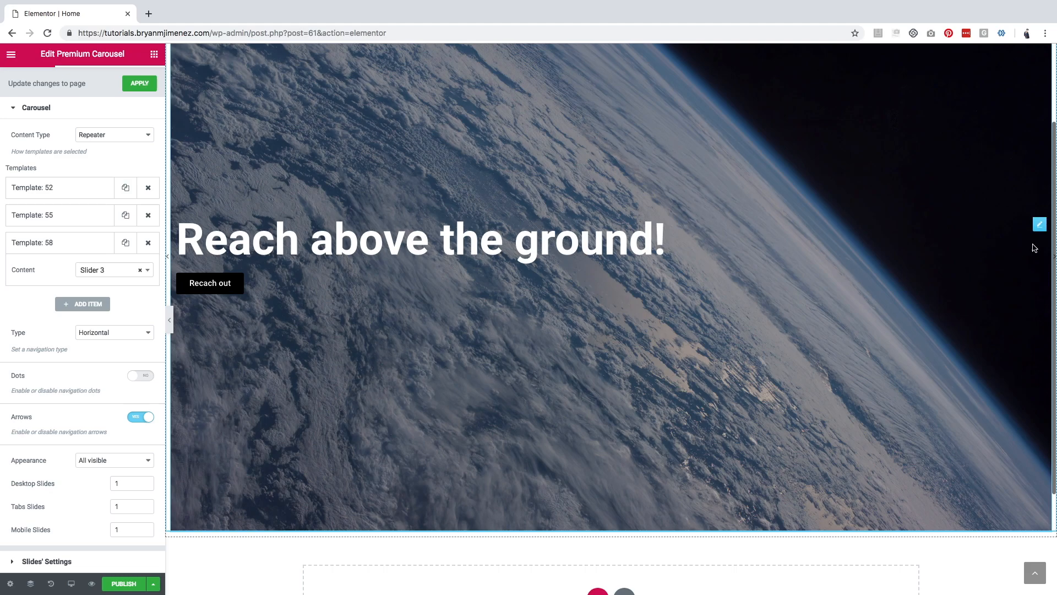
left_click(168, 257)
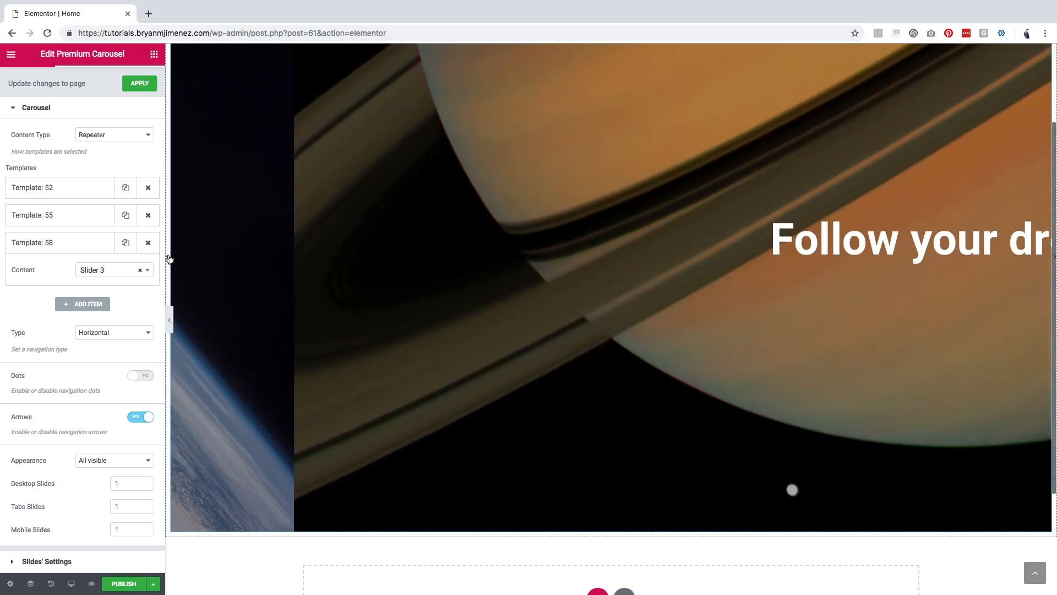
Set the padding of the column holding the carousel to 0 px on all four sides
scroll(270, 269, "up", 3)
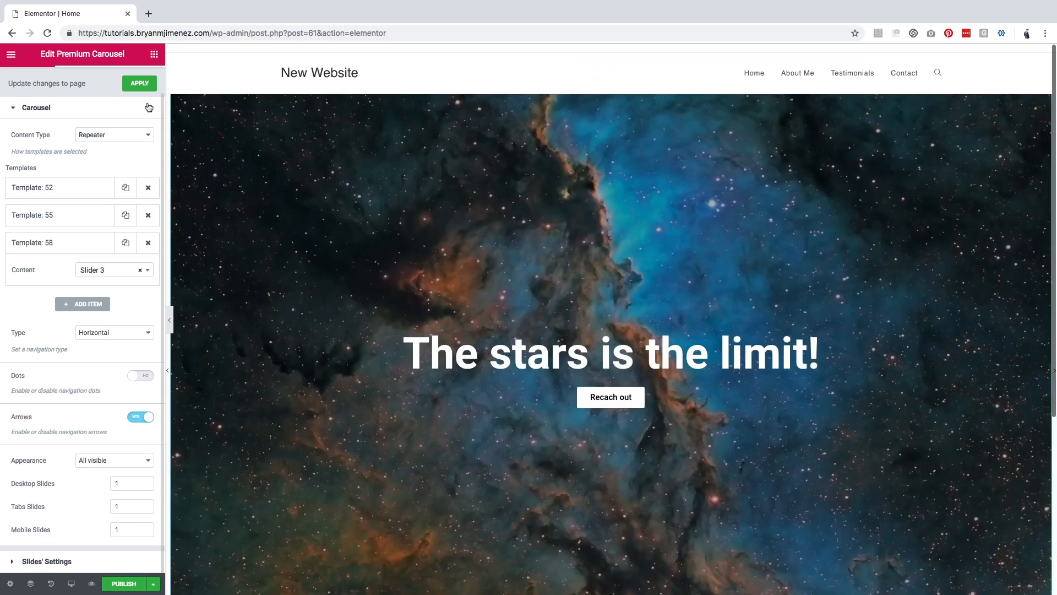
left_click(173, 97)
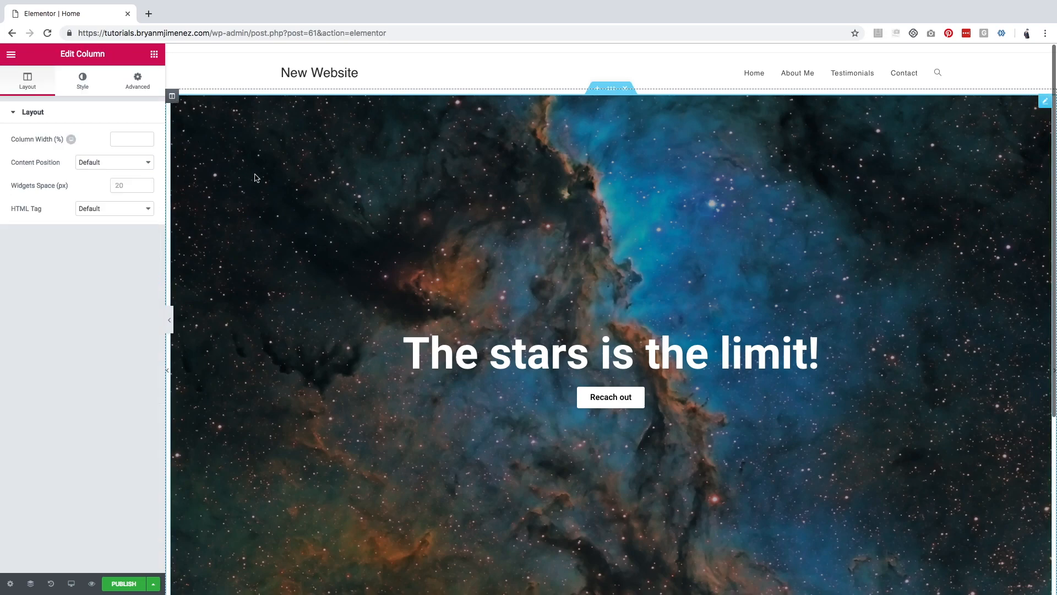
left_click(137, 81)
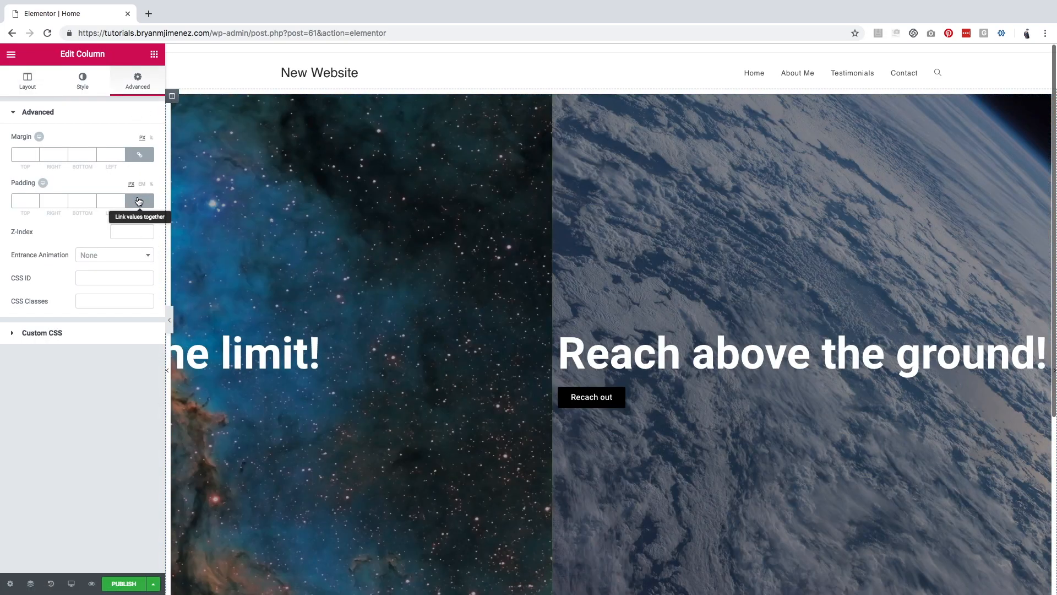
left_click(139, 200)
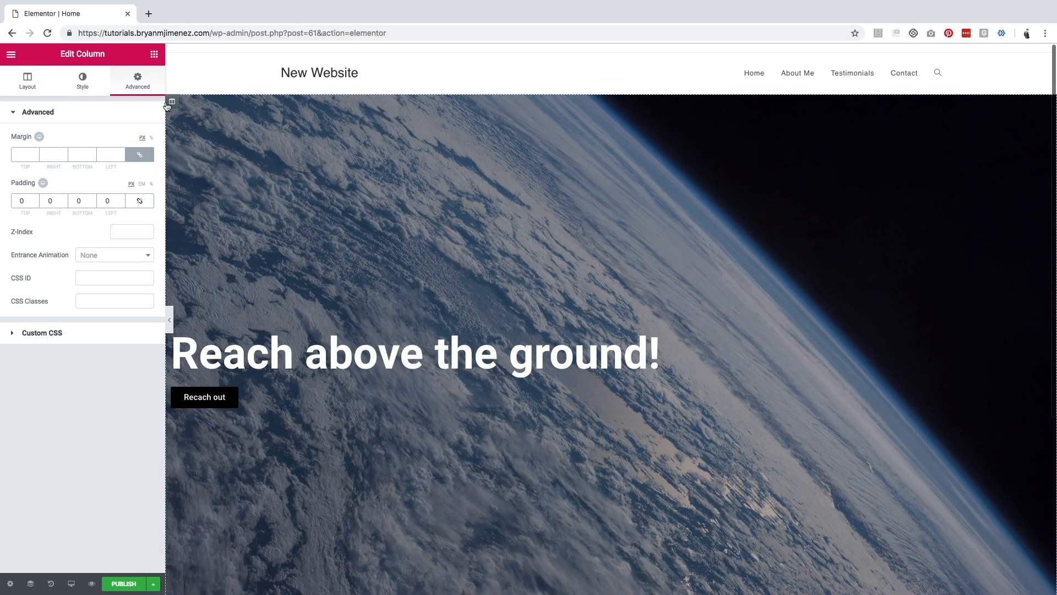
scroll(222, 351, "down", 1)
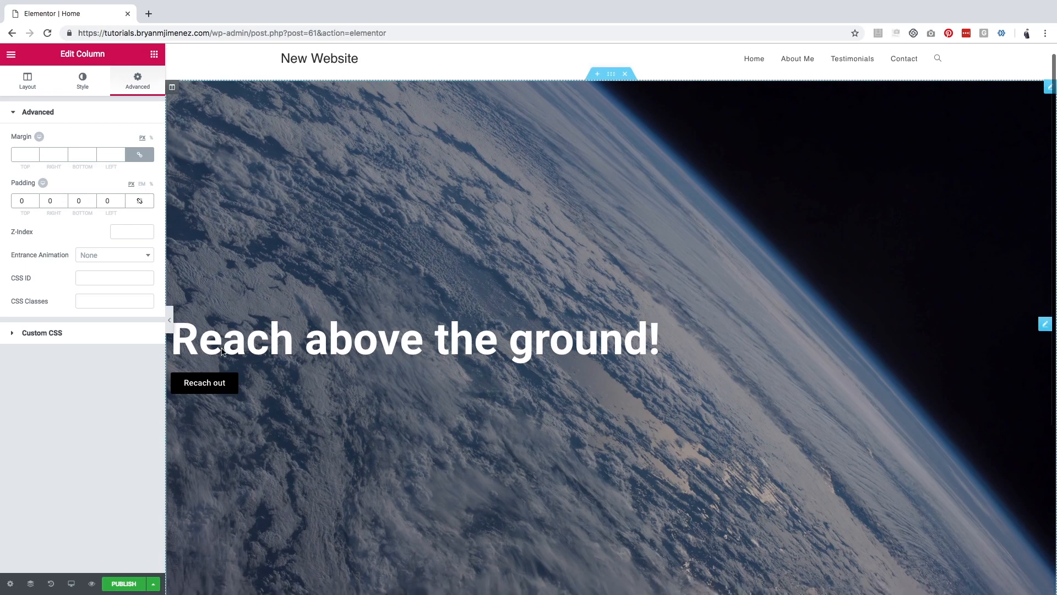
Set the size of the Premium Carousel's navigation arrows to 25
left_click(361, 350)
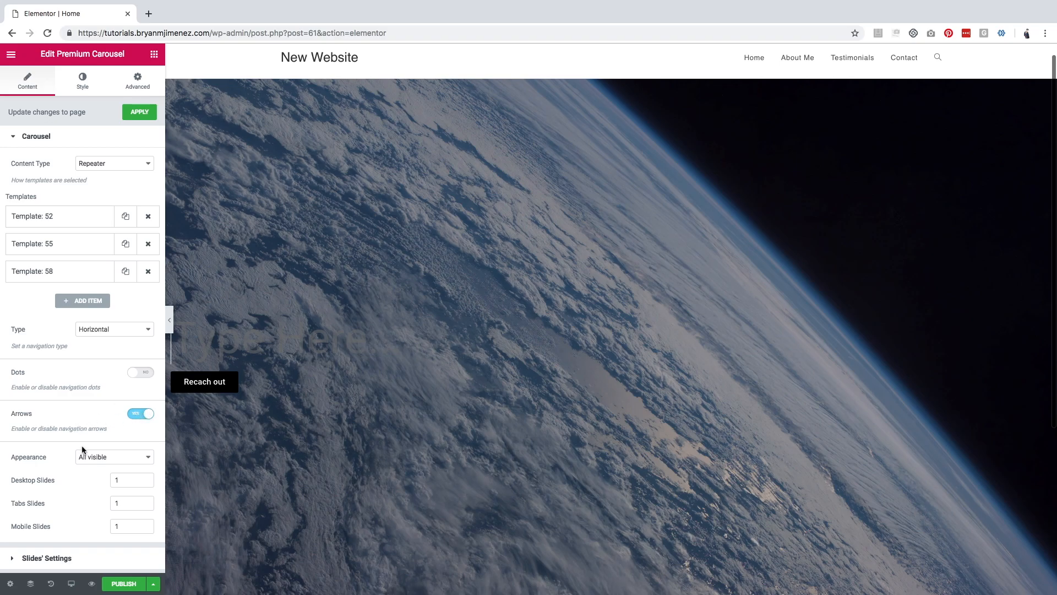
left_click(50, 558)
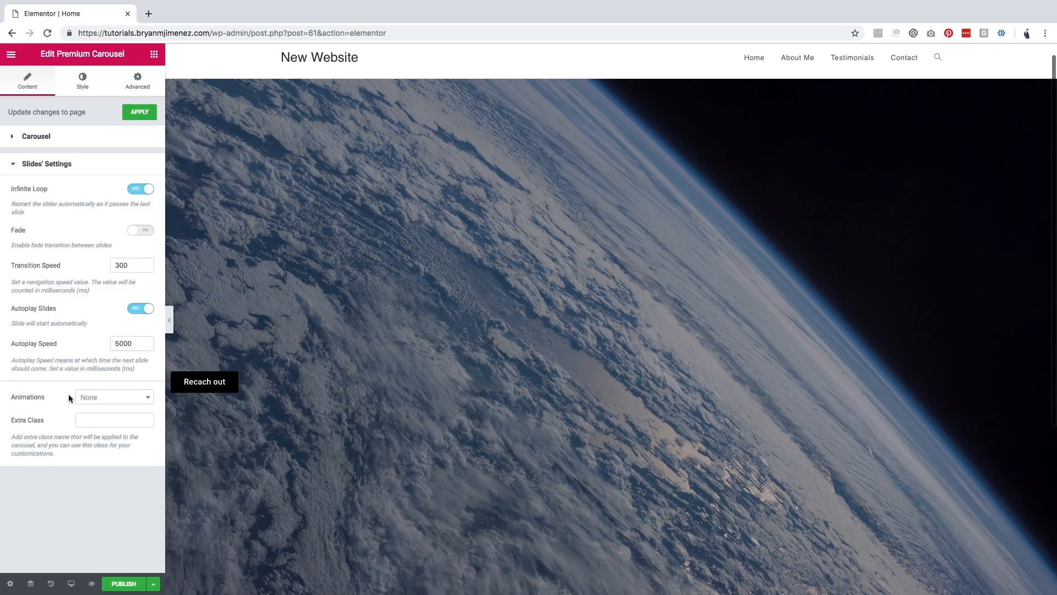
left_click(35, 137)
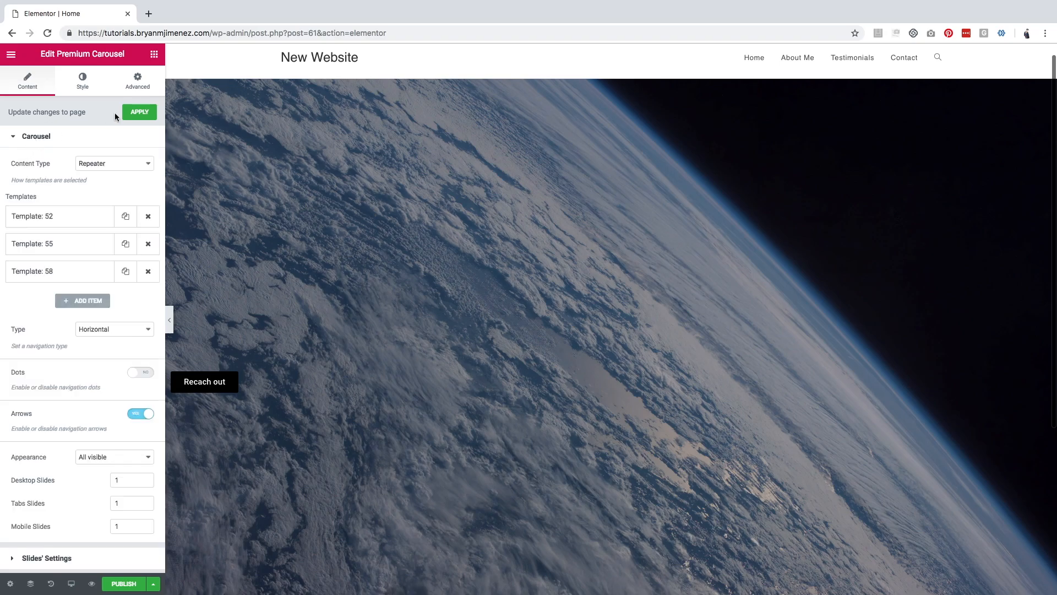
left_click(81, 83)
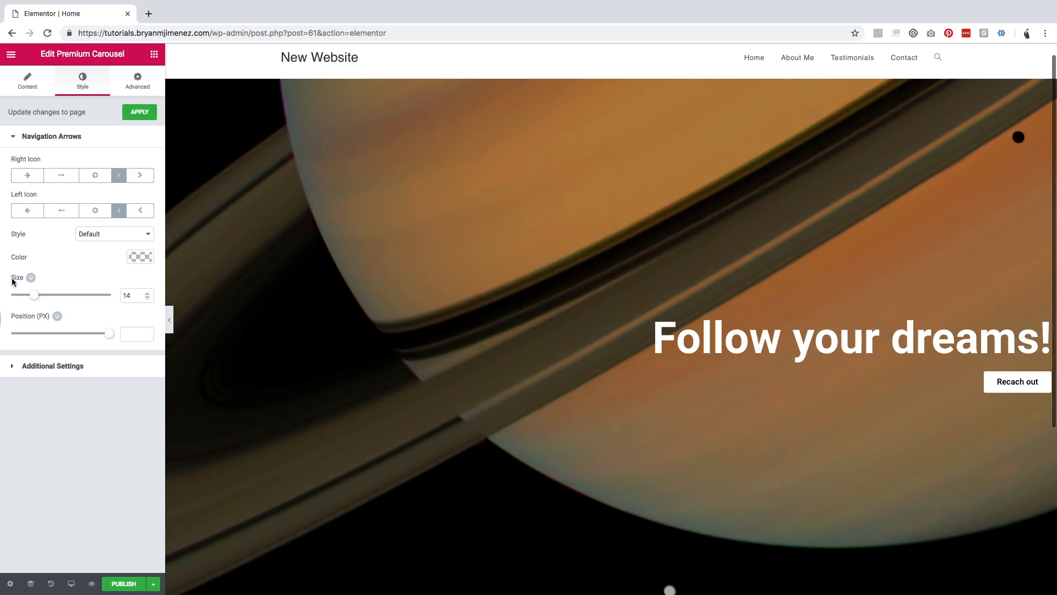
left_click(148, 295)
left_click(147, 295)
left_click(148, 295)
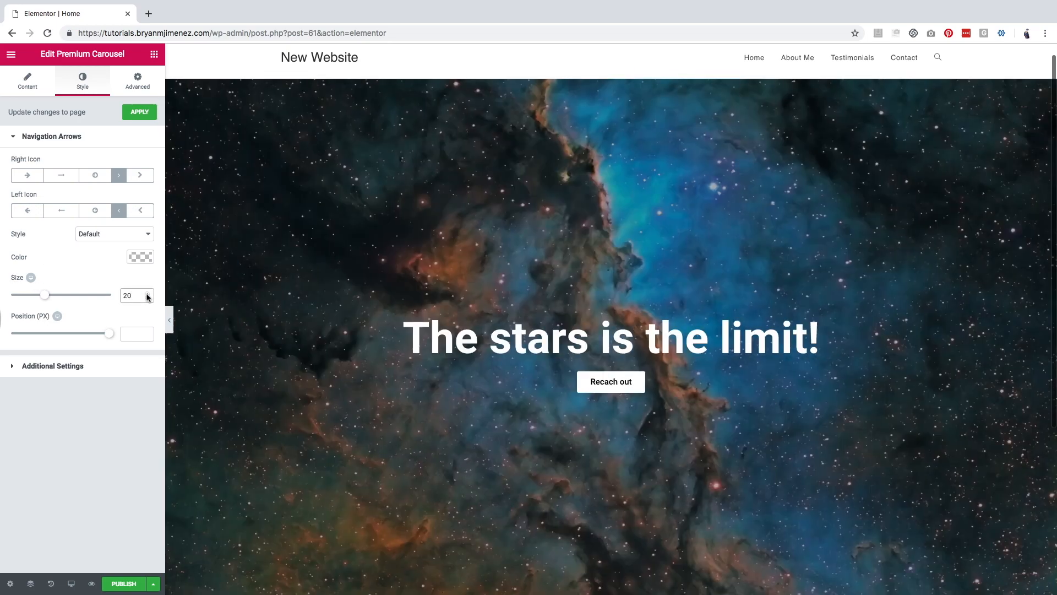
left_click(148, 294)
left_click(148, 295)
left_click(147, 295)
Color the carousel's navigation arrows white
left_click(142, 258)
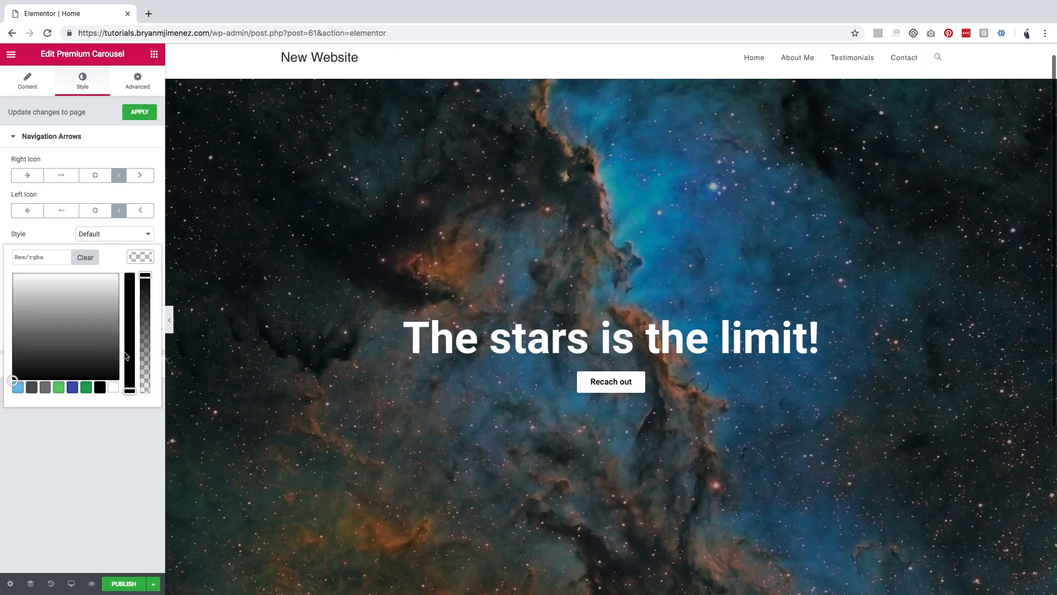
left_click(113, 387)
left_click(142, 258)
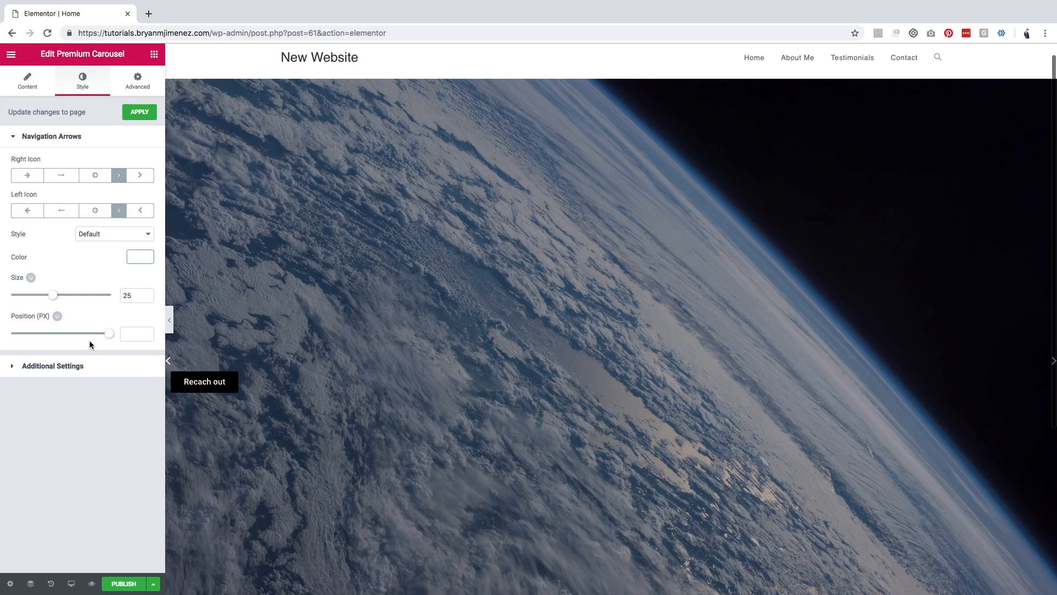
Set the navigation arrows' position to 1 px
left_click(147, 334)
type("1")
left_click(148, 333)
left_click(147, 333)
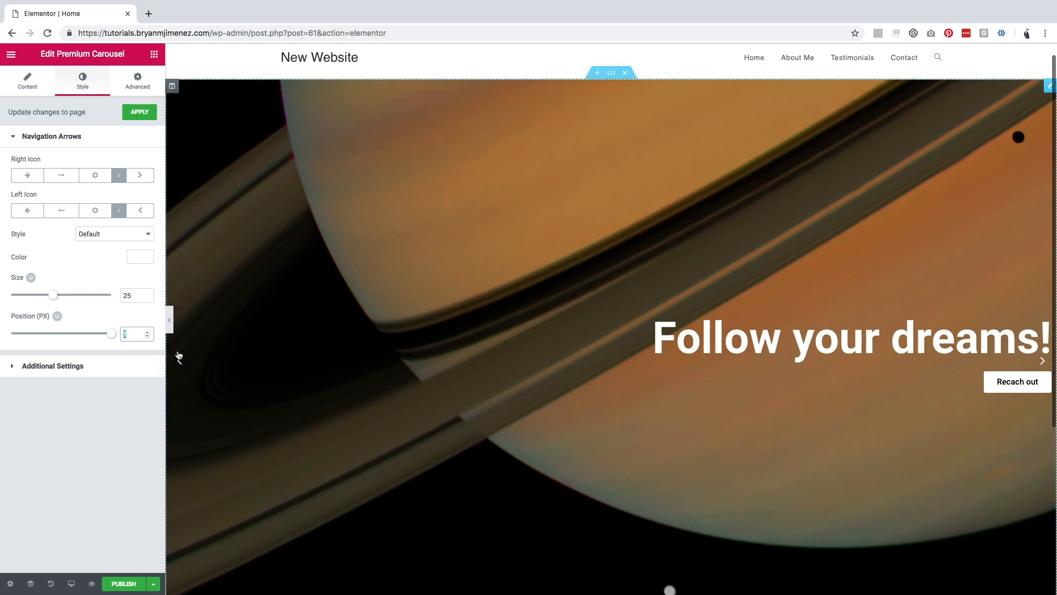
Test the carousel's next and previous arrows by moving between the slides
scroll(215, 365, "down", 2)
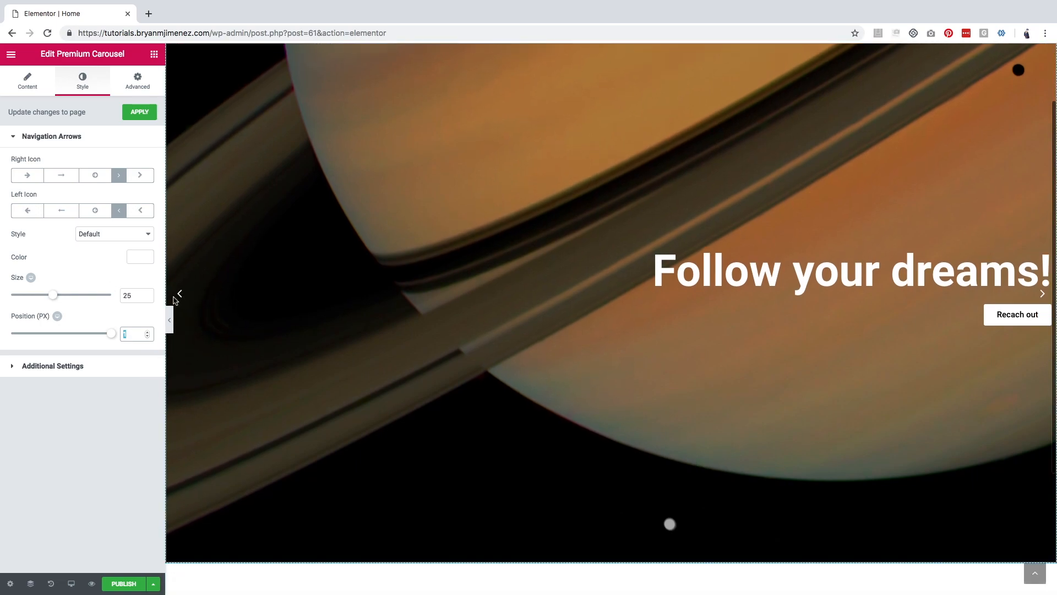
left_click(1049, 293)
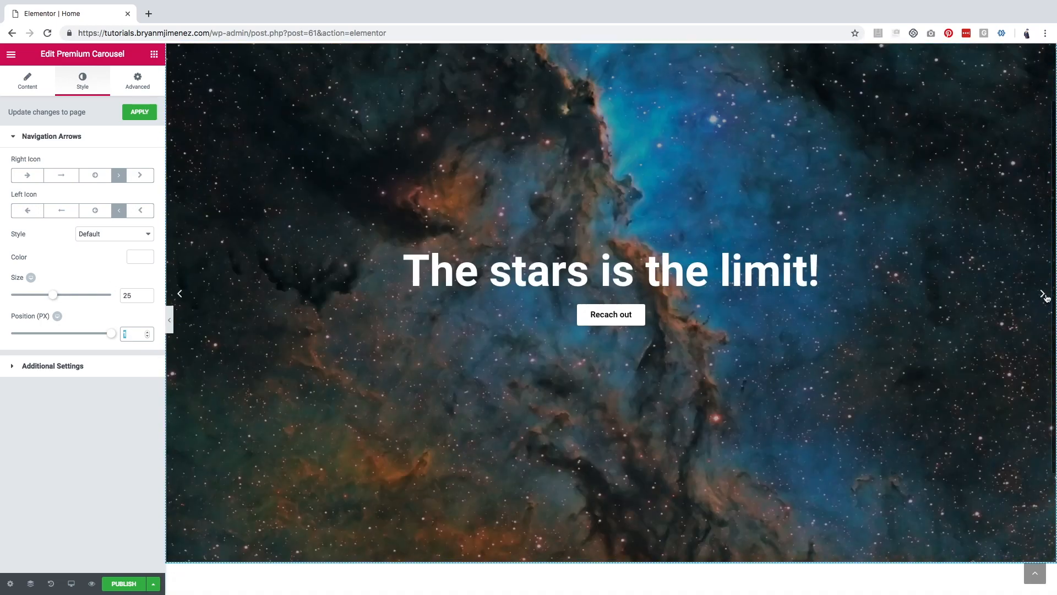
left_click(180, 295)
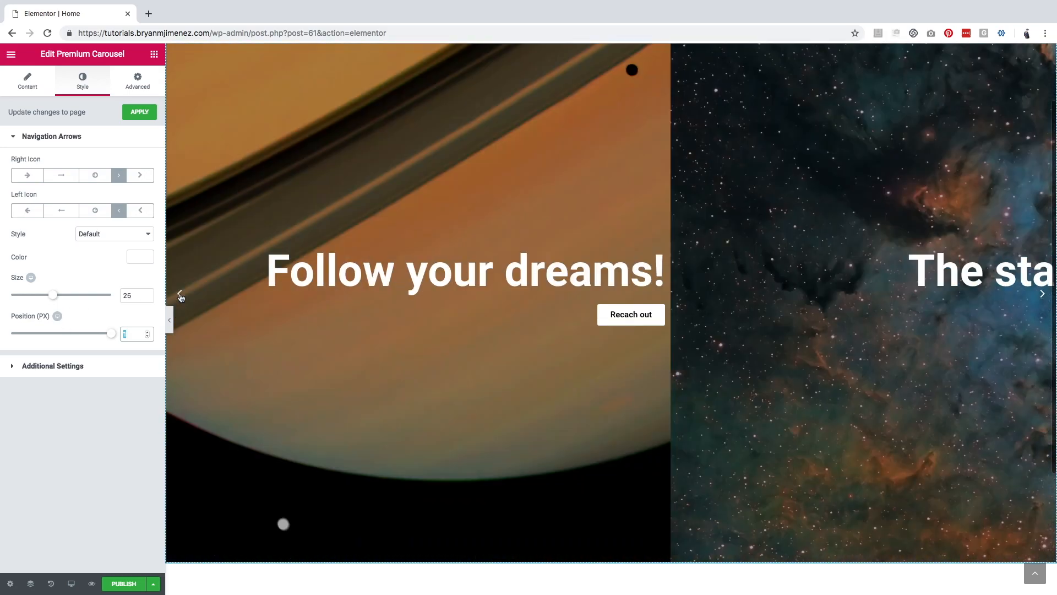
left_click(181, 295)
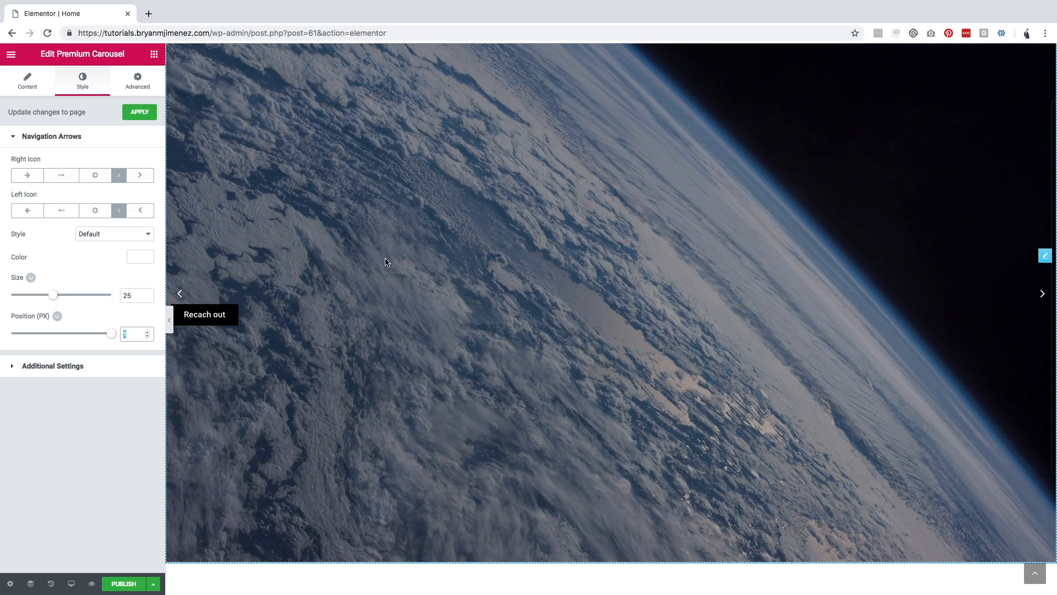
scroll(356, 278, "up", 2)
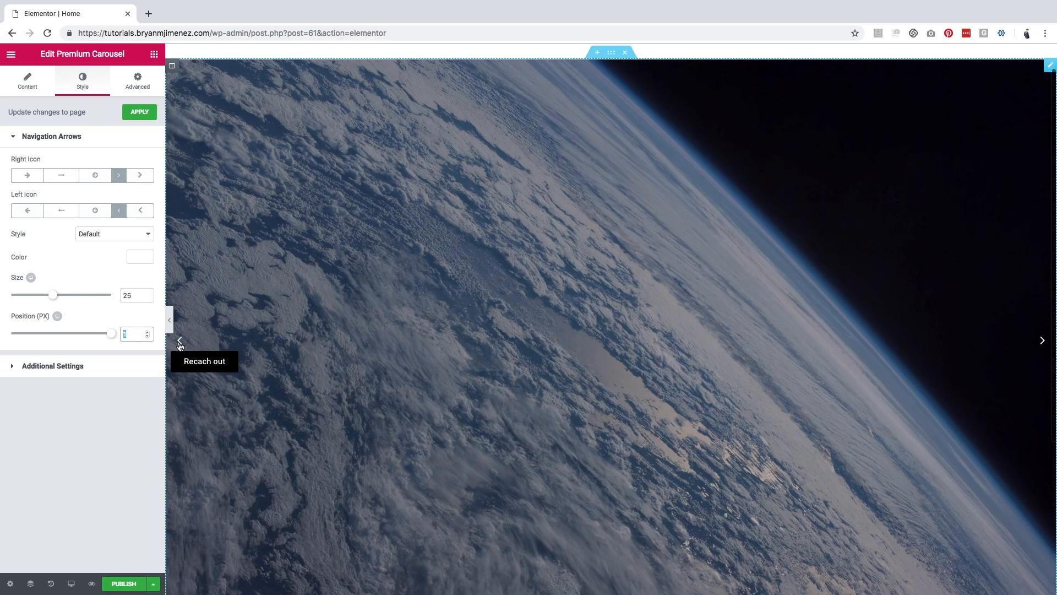
left_click(180, 341)
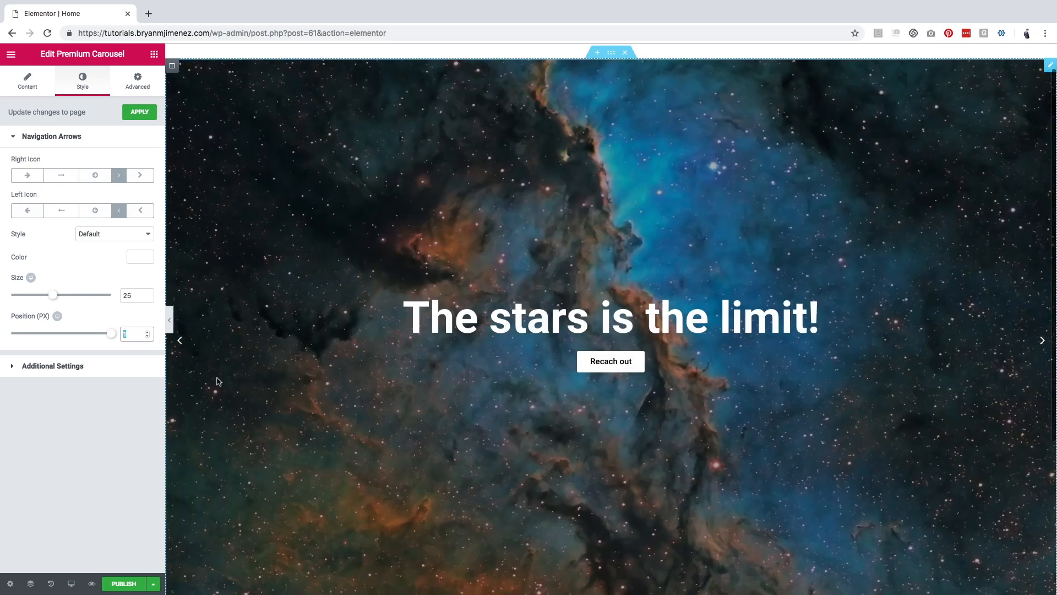
Review the carousel's additional style settings and its slide settings for looping, transition and autoplay
left_click(37, 366)
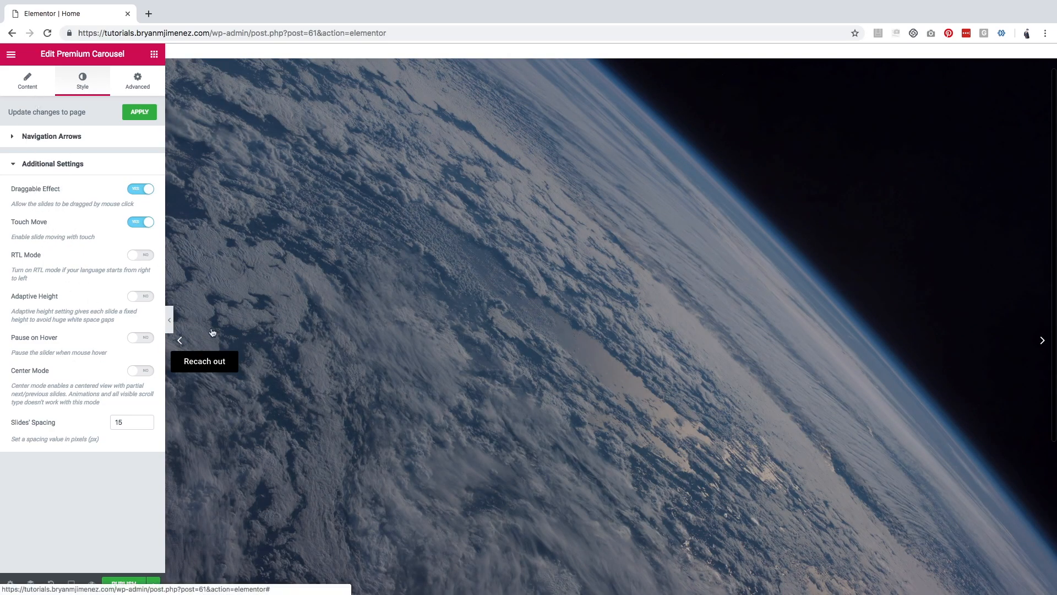
left_click(34, 87)
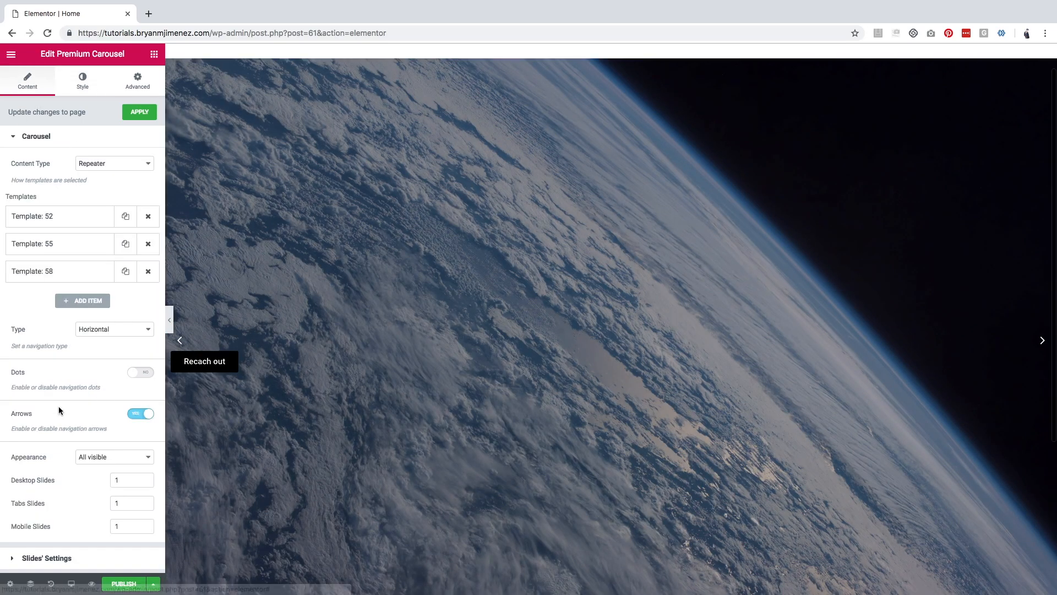
left_click(21, 558)
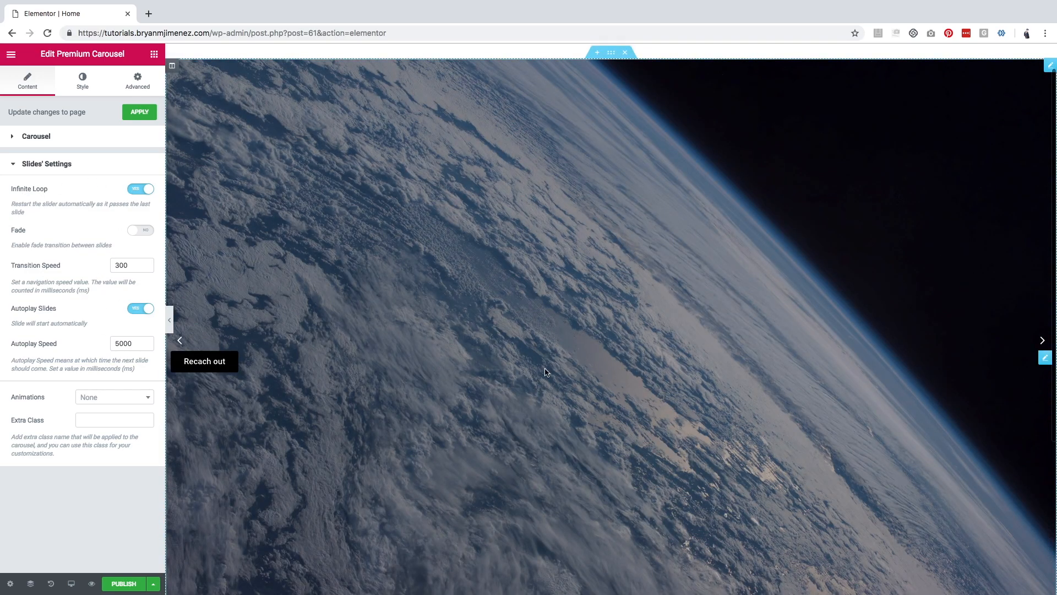
Publish the Home page and preview the full-screen slider on the live site
left_click(121, 587)
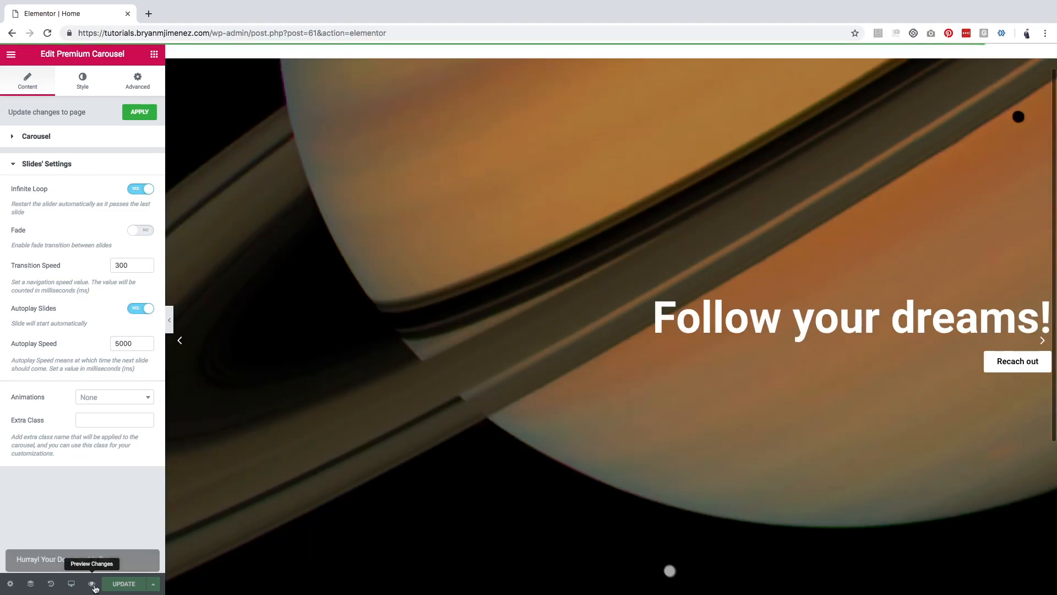
left_click(94, 587)
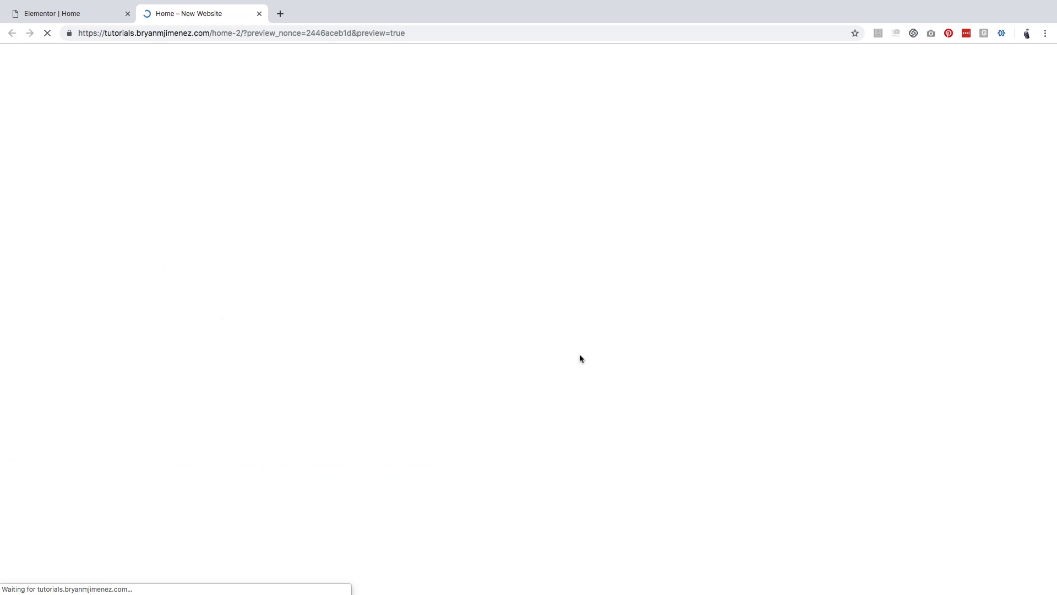
scroll(553, 291, "down", 3)
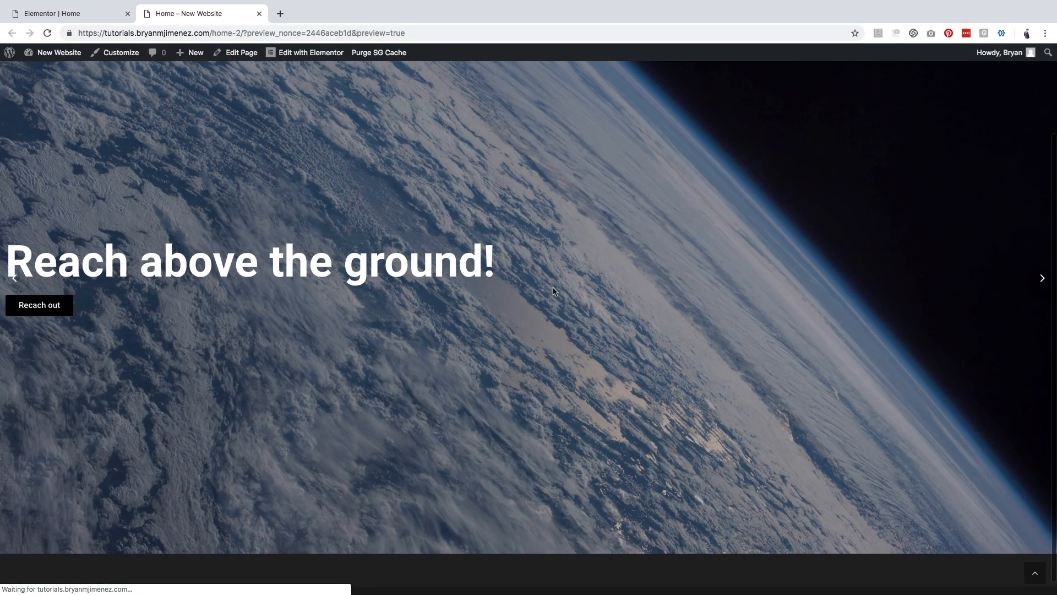
scroll(553, 291, "up", 1)
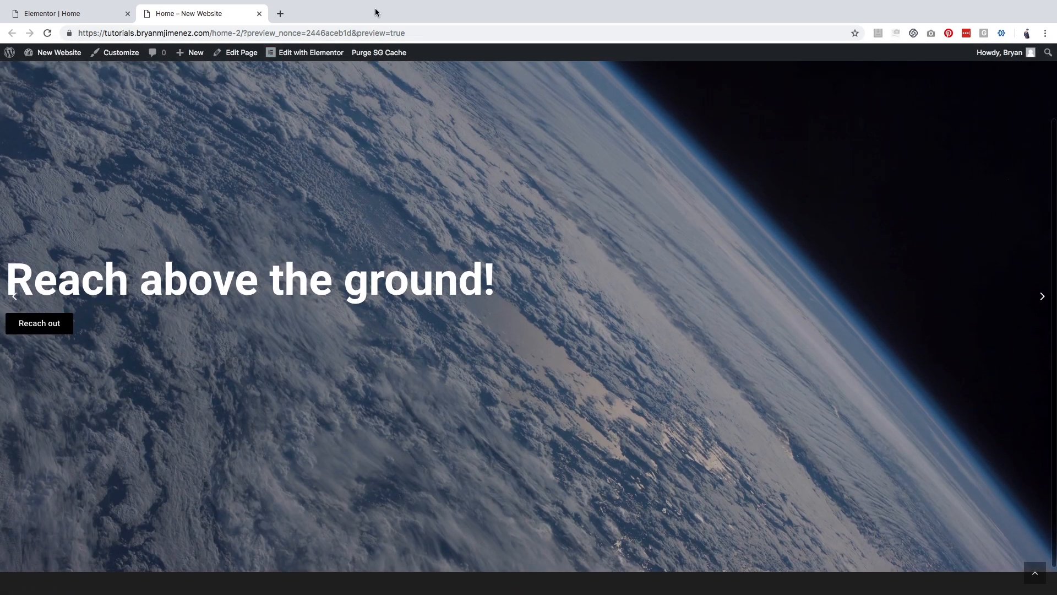